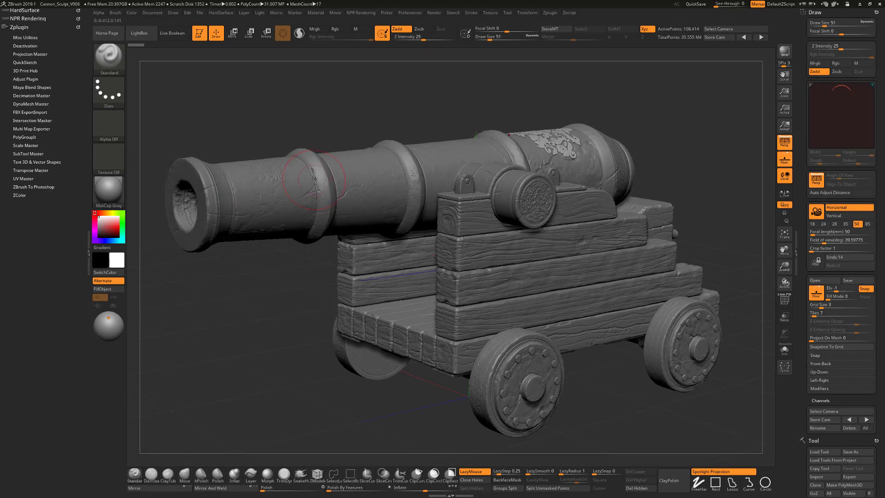
# - Make the Cannon_Barrel subtool active and expand the Subtool list
pyautogui.keyDown('alt'); pyautogui.click(315, 179); pyautogui.keyUp('alt')
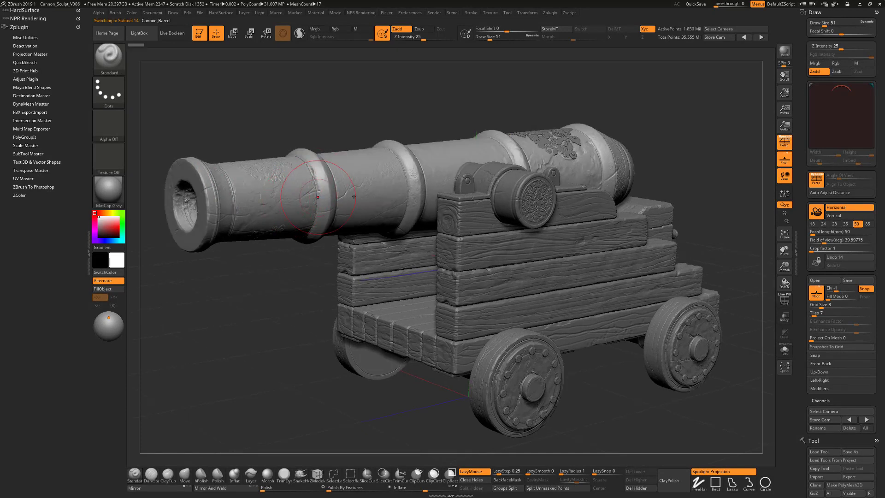
pyautogui.click(811, 13)
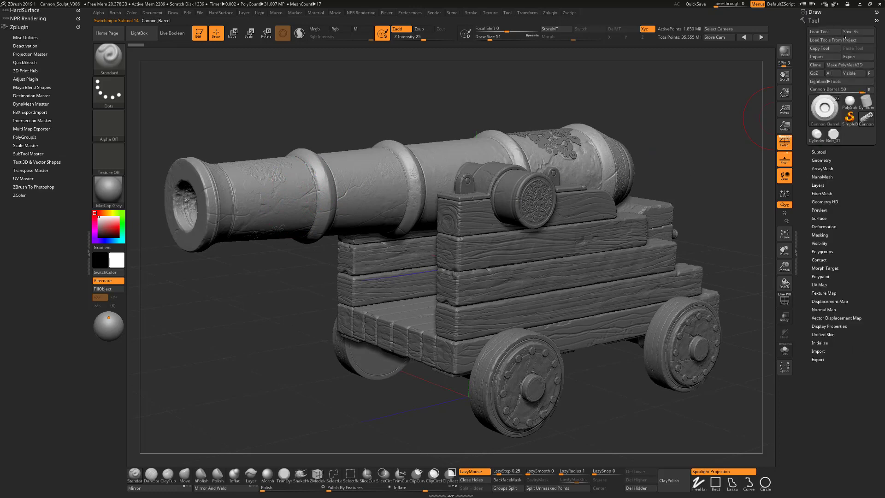
pyautogui.click(820, 152)
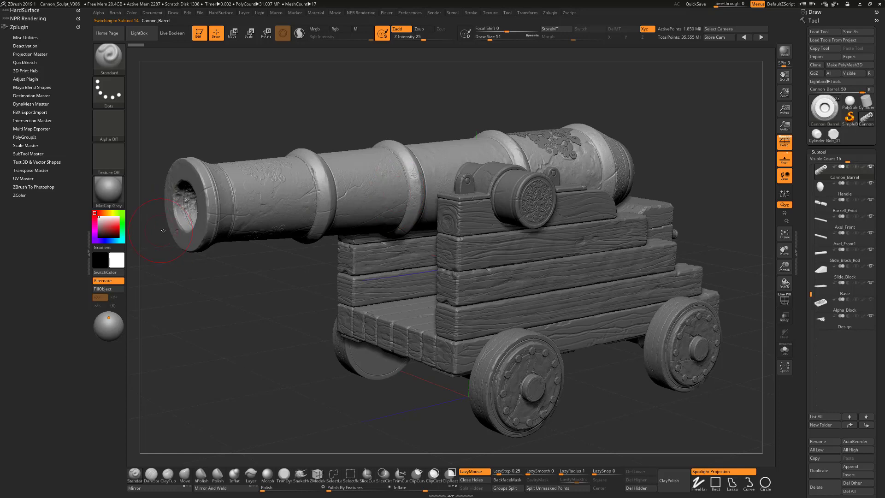
# - Set the active colour to pure red with R 255, G 0 and B 0
pyautogui.moveTo(105, 220); pyautogui.dragTo(131, 226)
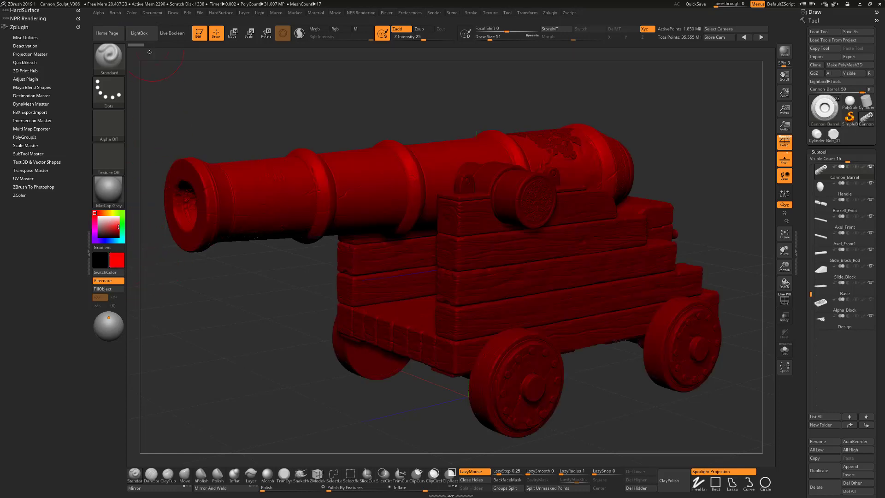
pyautogui.click(132, 12)
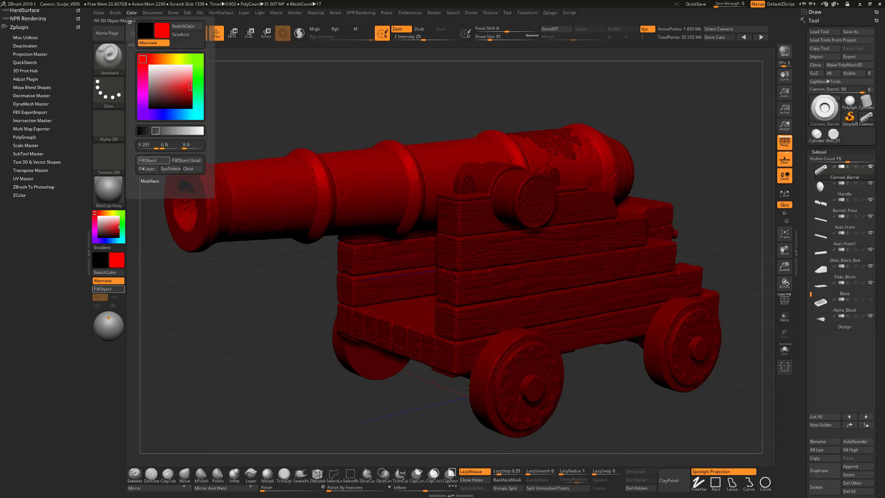
pyautogui.click(149, 181)
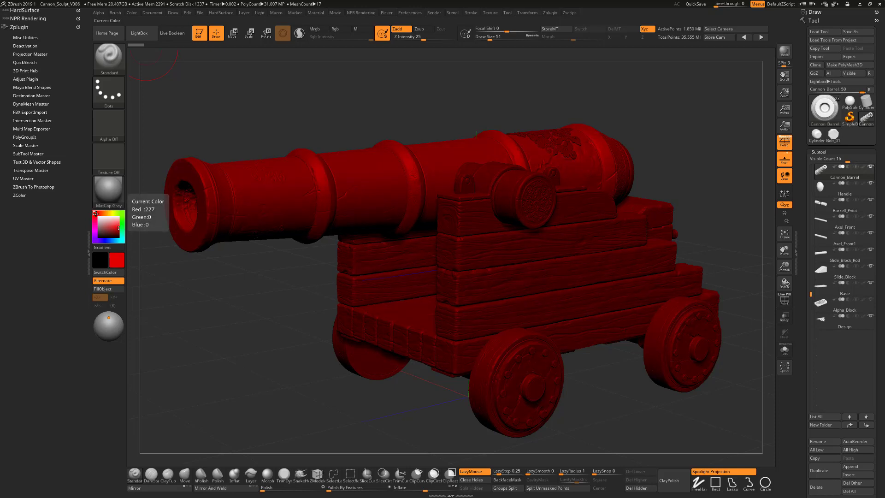
pyautogui.moveTo(94, 219)
pyautogui.mouseDown()
pyautogui.moveTo(99, 240)
pyautogui.moveTo(121, 242)
pyautogui.moveTo(123, 224)
pyautogui.moveTo(103, 213)
pyautogui.mouseUp()
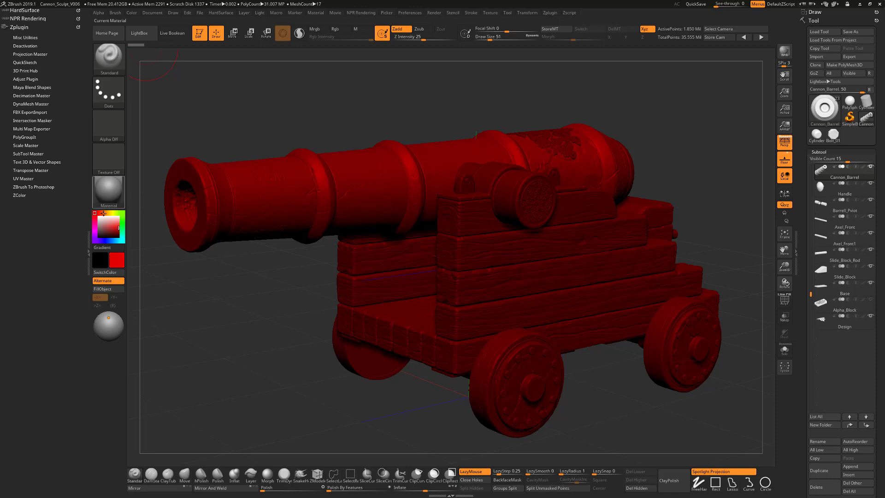
pyautogui.click(121, 265)
pyautogui.click(132, 13)
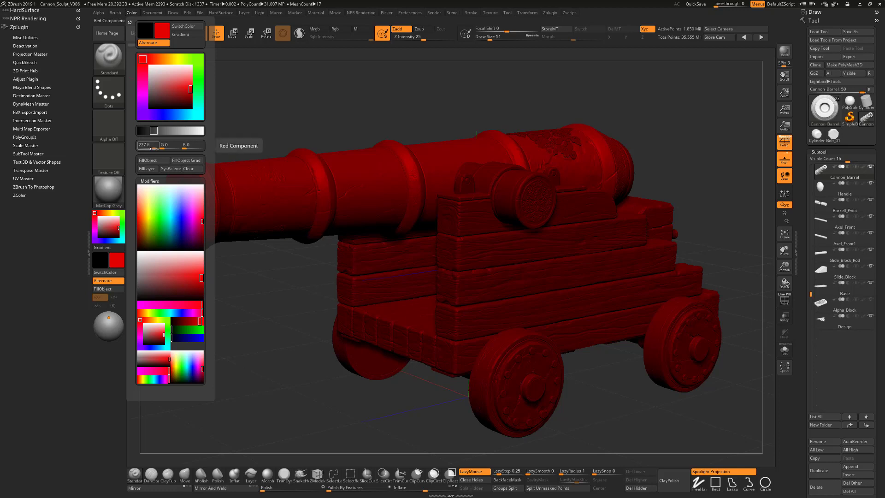
pyautogui.moveTo(155, 149); pyautogui.dragTo(159, 144)
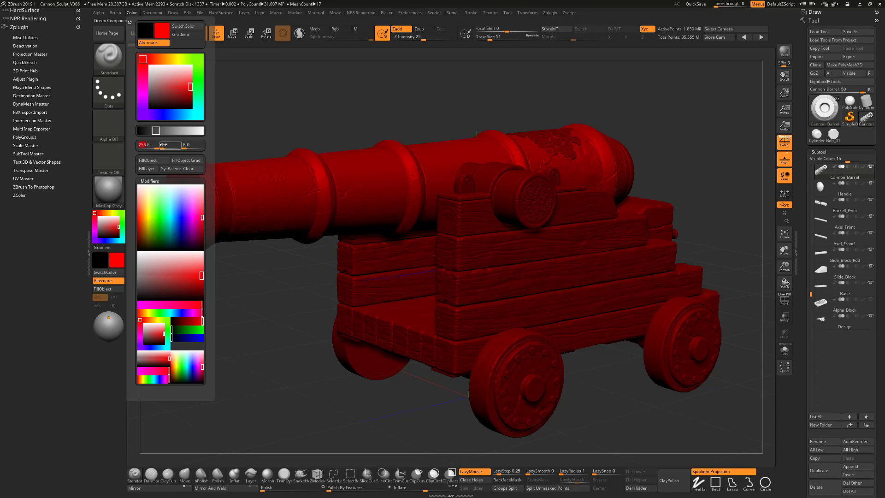
pyautogui.click(154, 143)
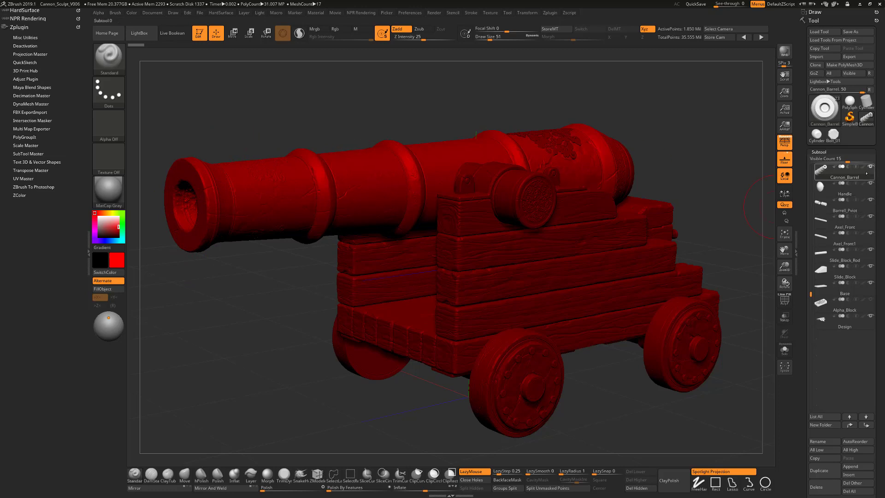
# - Turn on Rgb colour mode and fill the Cannon_Barrel subtool with the red colour
pyautogui.moveTo(863, 170)
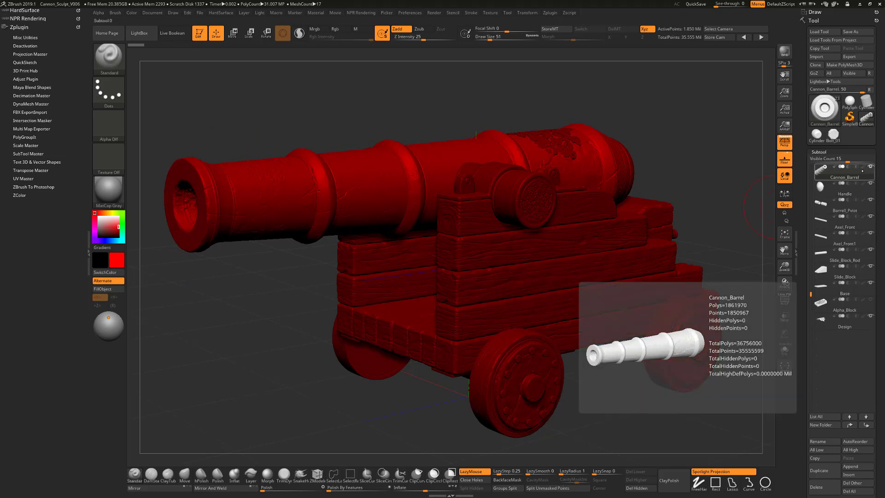
pyautogui.click(335, 30)
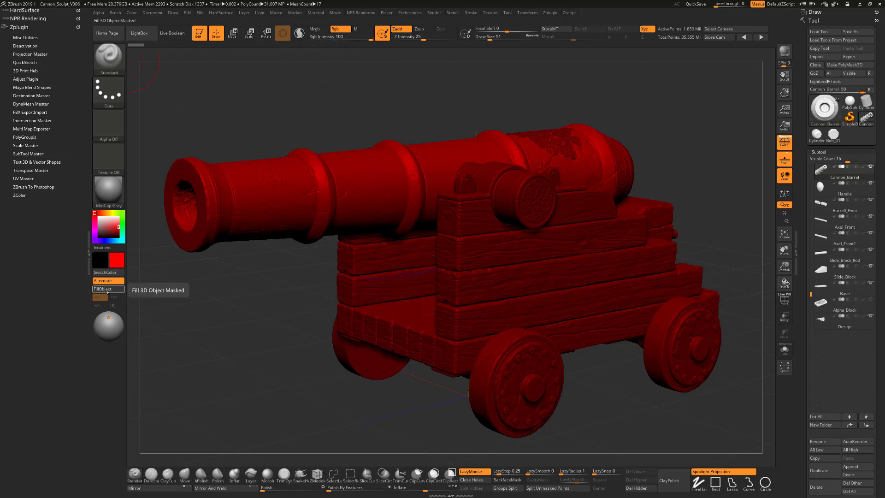
pyautogui.click(131, 13)
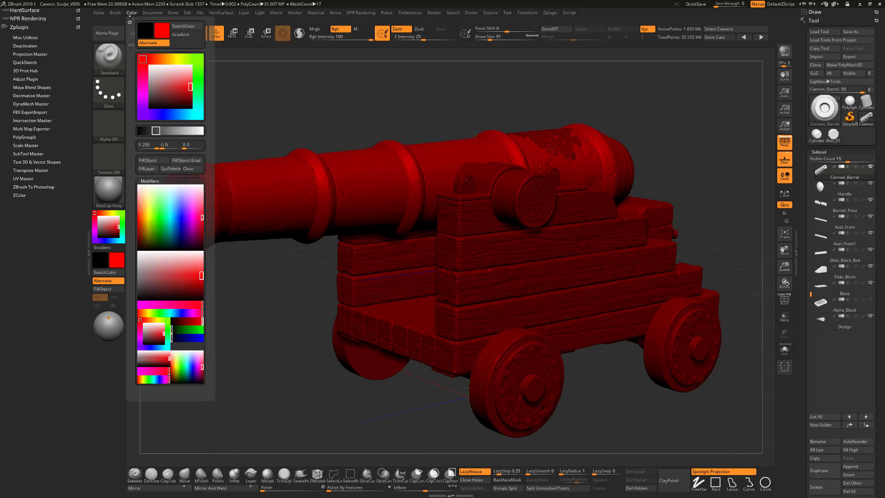
pyautogui.click(158, 160)
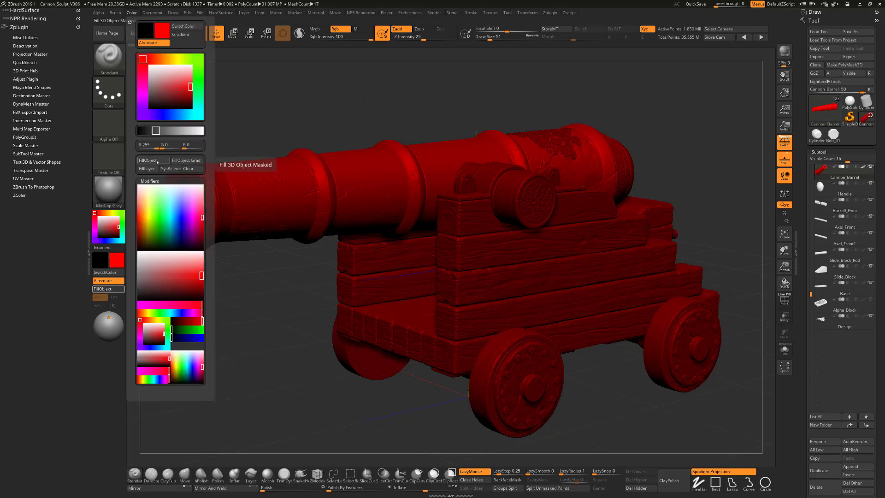
# - Change the active colour to bright green with G 255 and B 0, lowering the red component to remove the yellow tint
pyautogui.click(98, 227)
pyautogui.moveTo(98, 227); pyautogui.dragTo(122, 216)
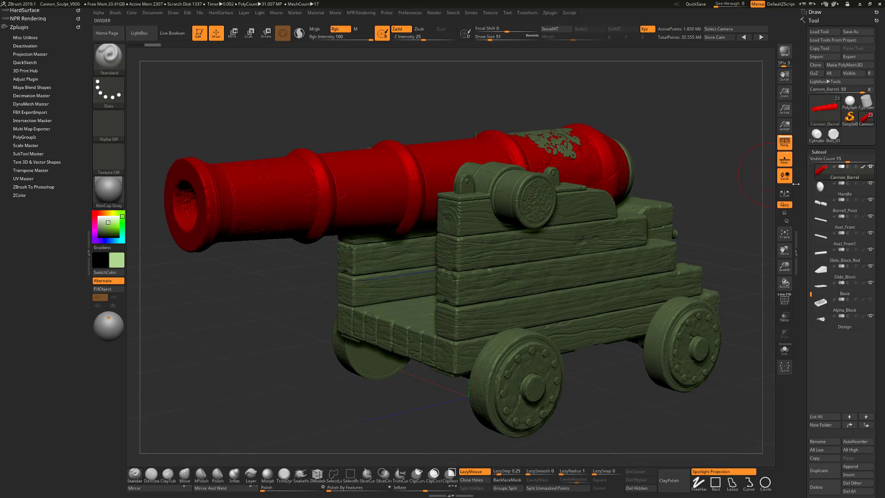
pyautogui.moveTo(866, 172)
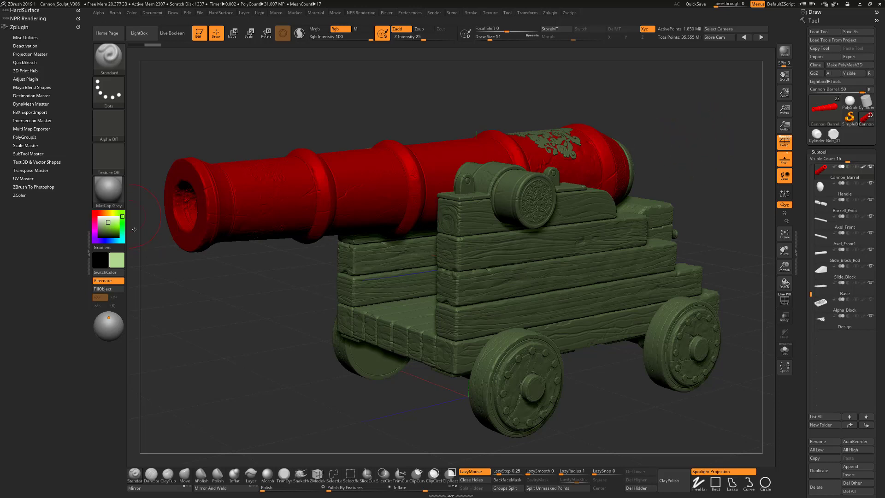
pyautogui.moveTo(112, 226); pyautogui.dragTo(119, 226)
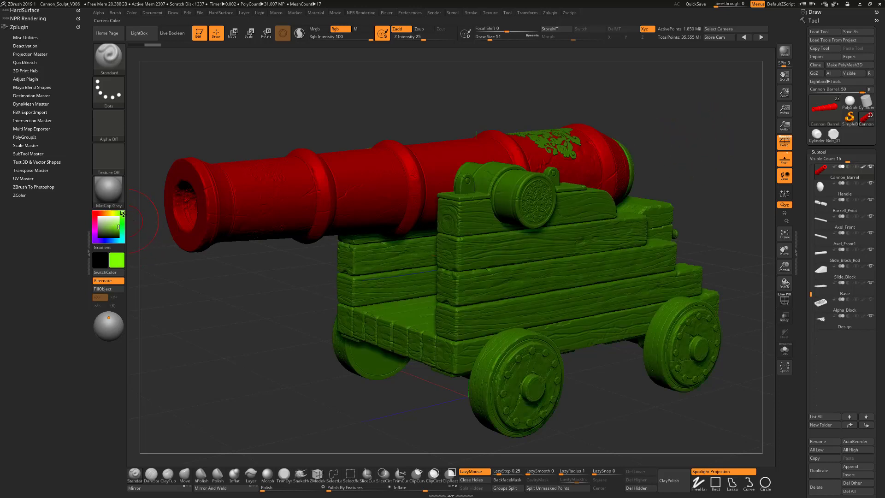
pyautogui.click(133, 12)
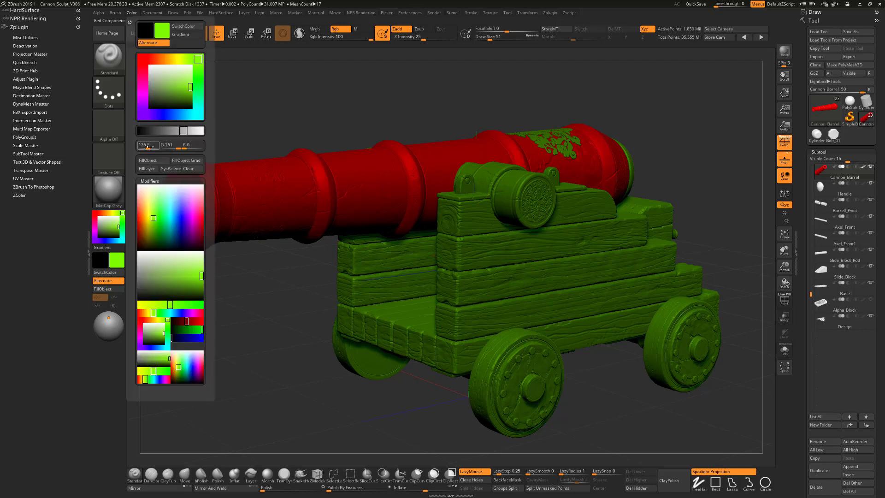
pyautogui.click(186, 147)
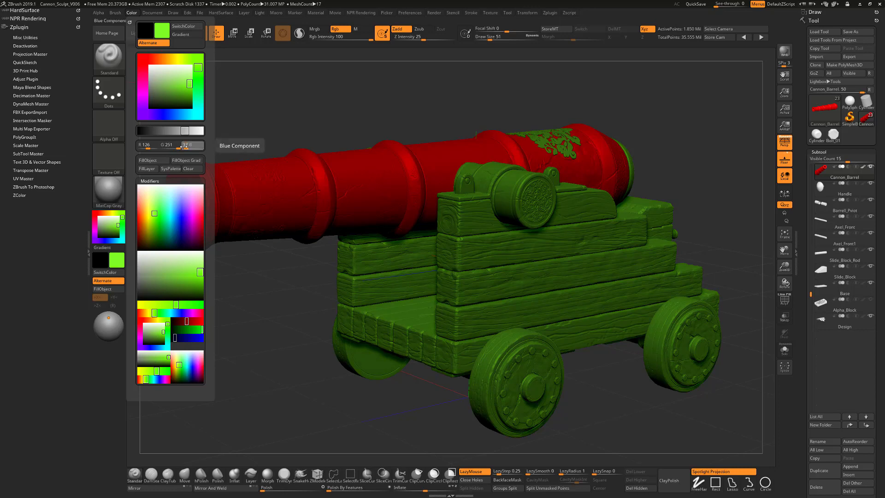
pyautogui.moveTo(184, 147); pyautogui.dragTo(169, 146)
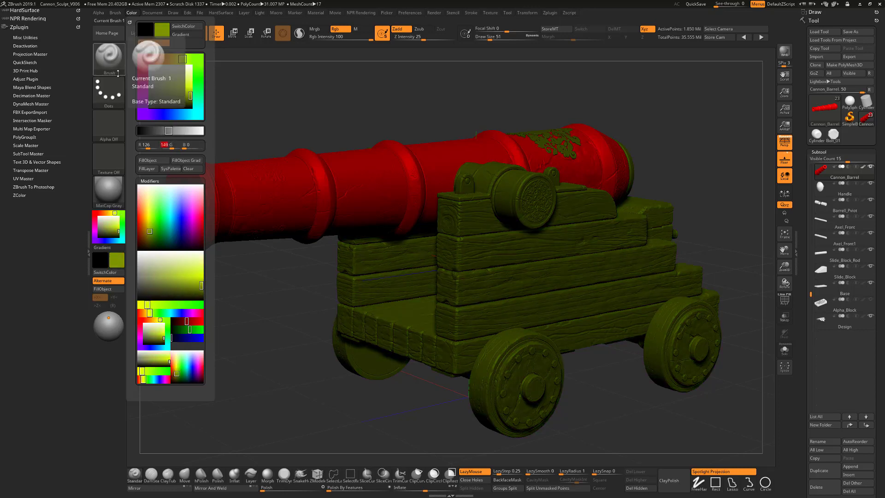
pyautogui.press('Tab')
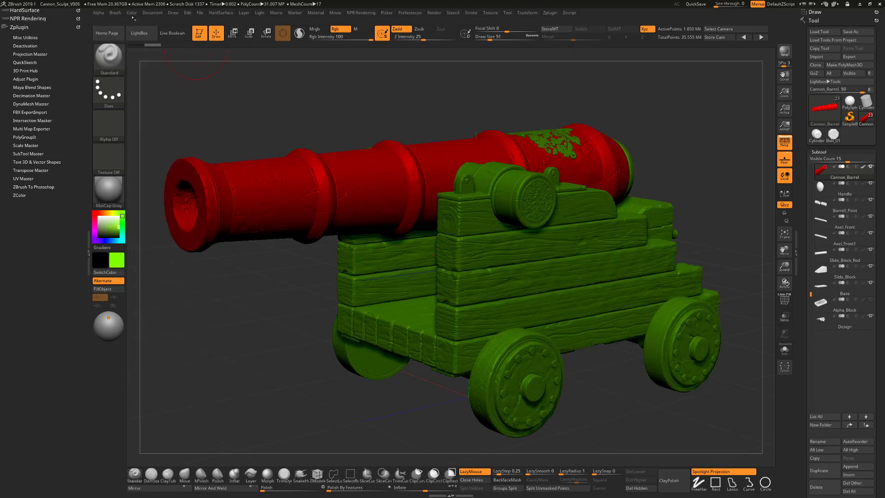
pyautogui.click(132, 13)
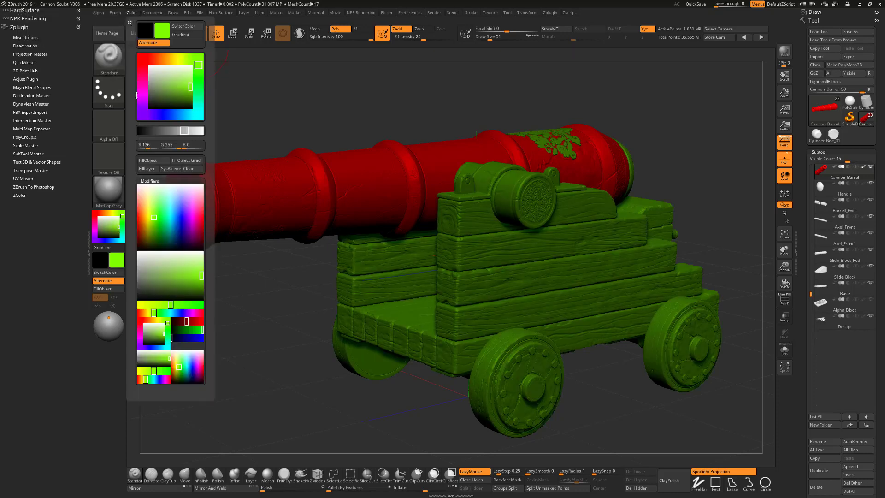
pyautogui.click(142, 147)
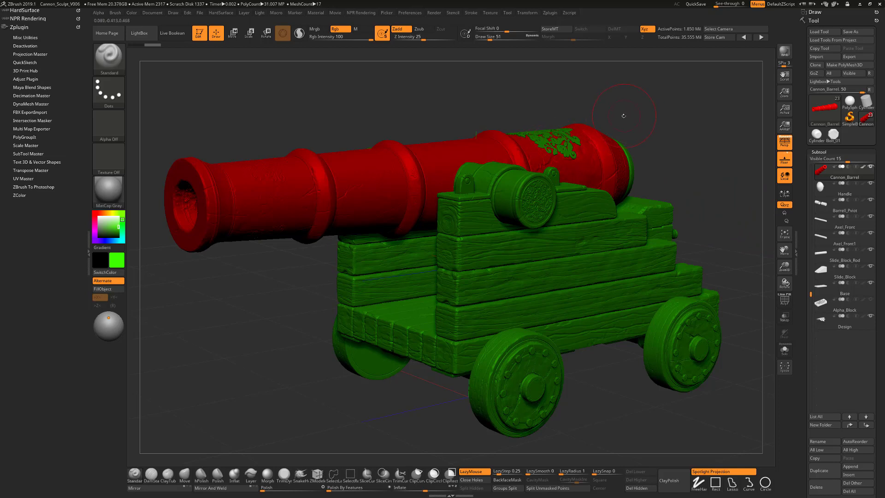
# - Make the Design ornament on the barrel active and fill it with the bright green
pyautogui.hotkey('shift', 's')
pyautogui.hotkey('shift', 's')
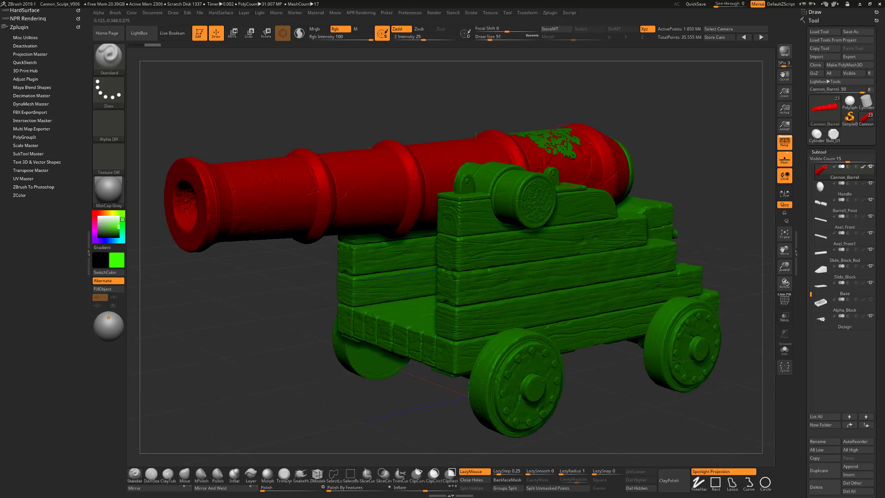
pyautogui.keyDown('alt'); pyautogui.click(571, 138); pyautogui.keyUp('alt')
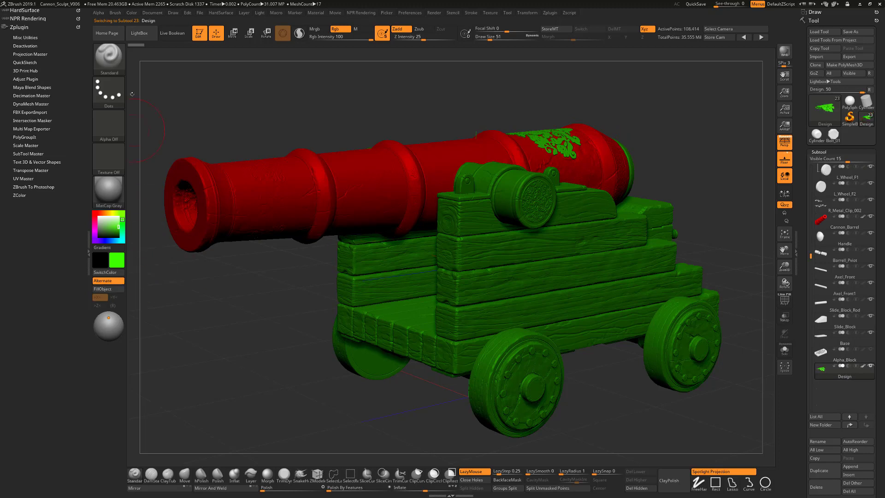
pyautogui.click(131, 14)
# - Make the Handle subtool at the rear of the barrel active and fill it with bright yellow, G 255 and B 0
pyautogui.moveTo(516, 119); pyautogui.dragTo(573, 121)
pyautogui.moveTo(667, 144); pyautogui.dragTo(643, 154)
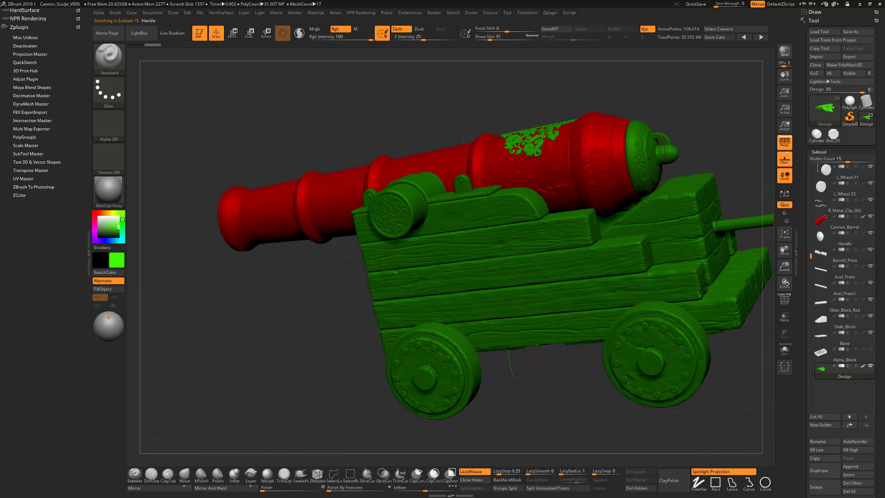
pyautogui.keyDown('alt'); pyautogui.click(651, 158); pyautogui.keyUp('alt')
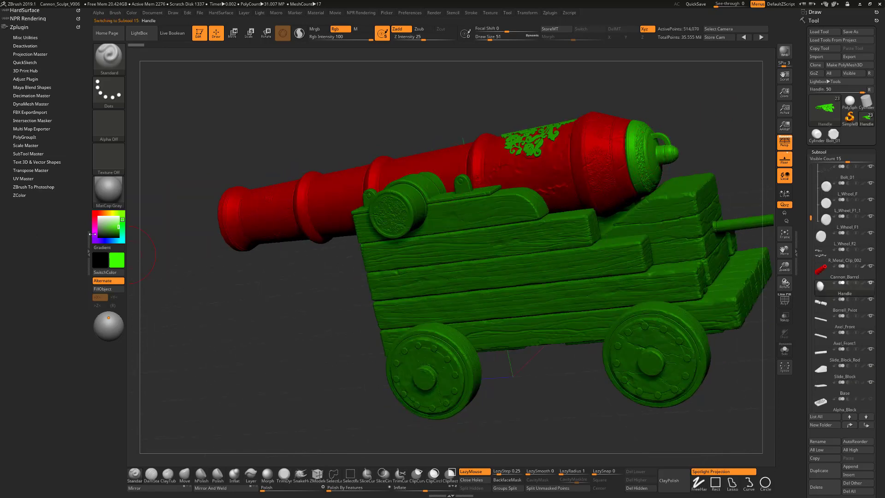
pyautogui.moveTo(122, 219); pyautogui.dragTo(112, 213)
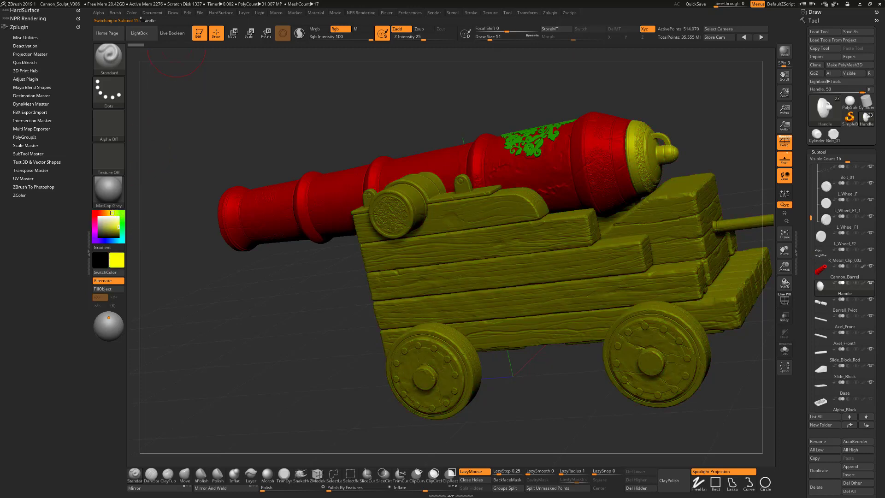
pyautogui.click(131, 13)
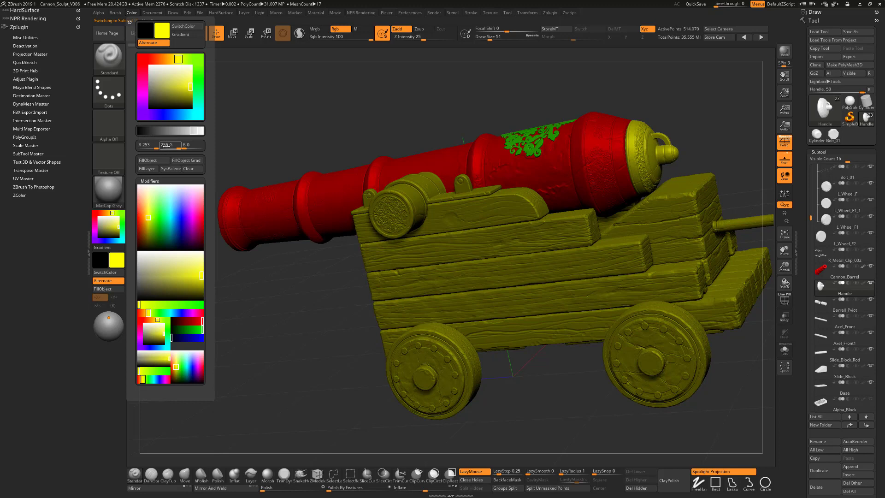
pyautogui.moveTo(154, 146); pyautogui.dragTo(152, 145)
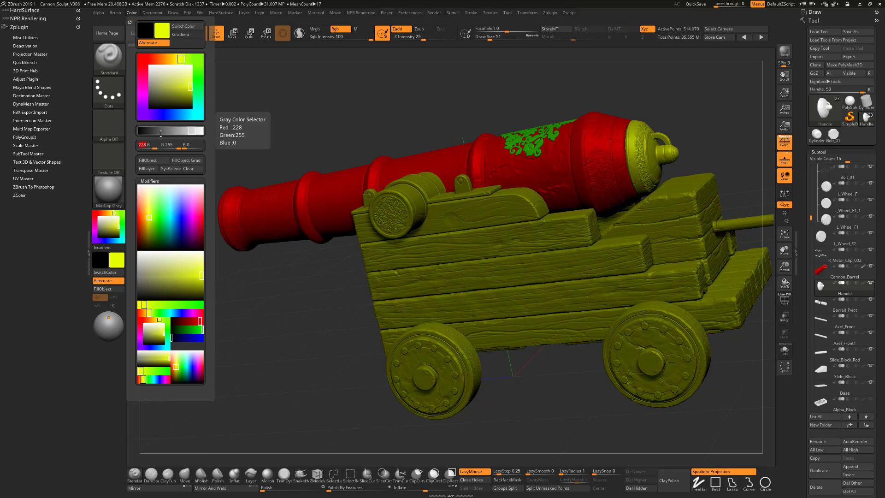
pyautogui.press('Tab')
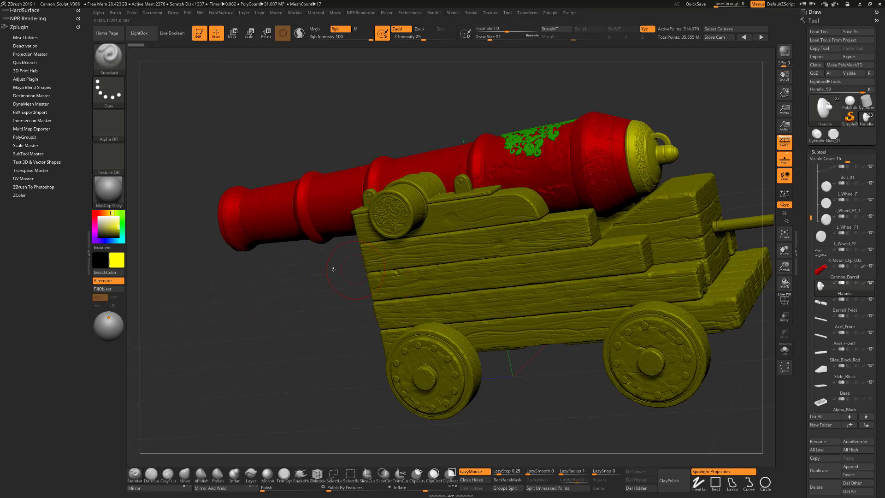
pyautogui.click(106, 293)
# - Pick a dark grey colour and fill the barrel's pivot cylinder with it
pyautogui.moveTo(264, 329); pyautogui.dragTo(387, 332)
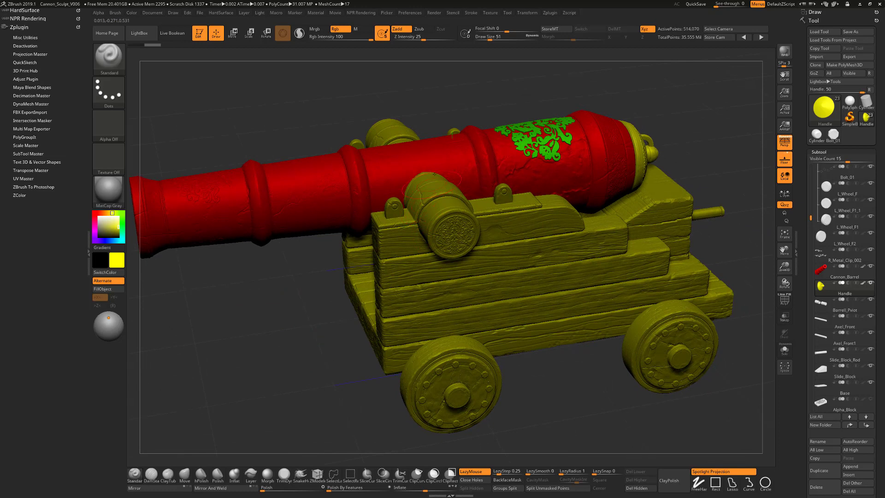
pyautogui.moveTo(106, 228); pyautogui.dragTo(91, 238)
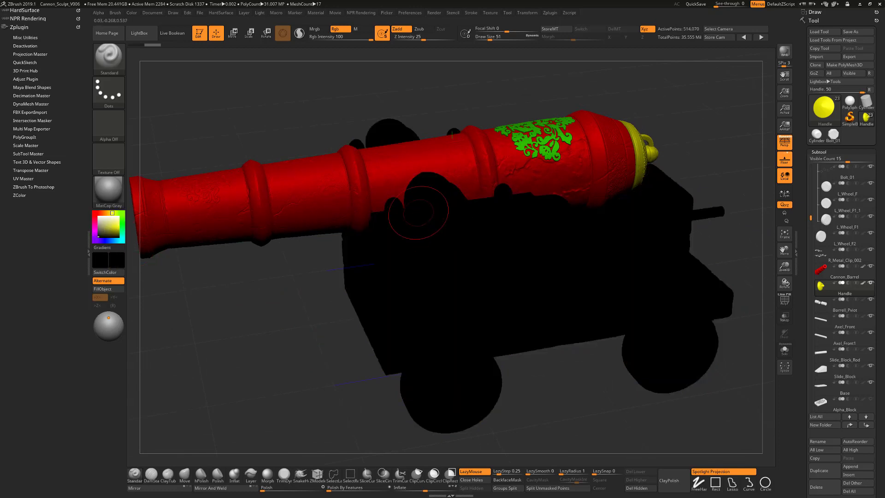
pyautogui.keyDown('alt'); pyautogui.click(99, 231); pyautogui.keyUp('alt')
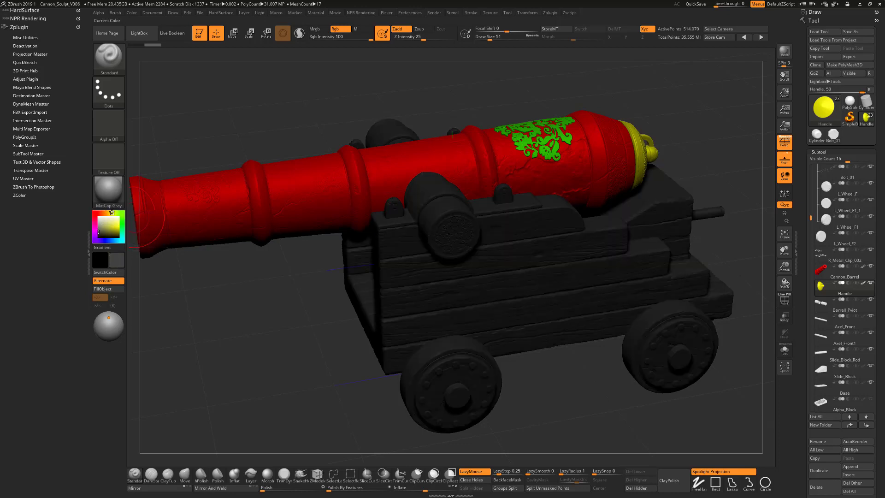
pyautogui.keyDown('alt'); pyautogui.click(441, 212); pyautogui.keyUp('alt')
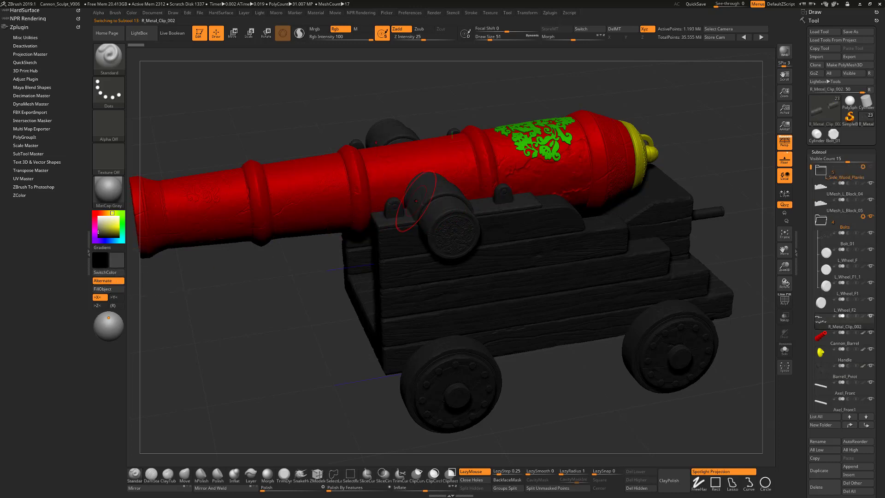
# - Pick a medium grey and fill the R_Metal_Clip_002 subtool with it
pyautogui.click(96, 225)
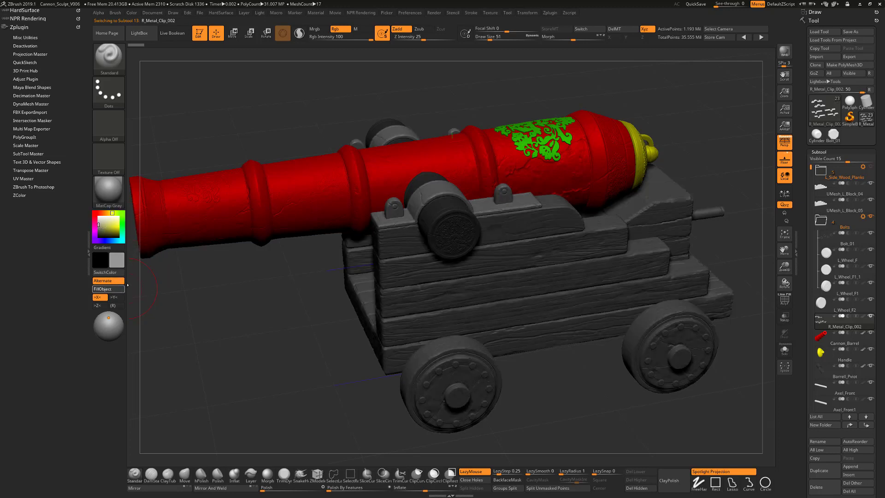
pyautogui.click(115, 288)
pyautogui.moveTo(264, 313); pyautogui.dragTo(356, 255)
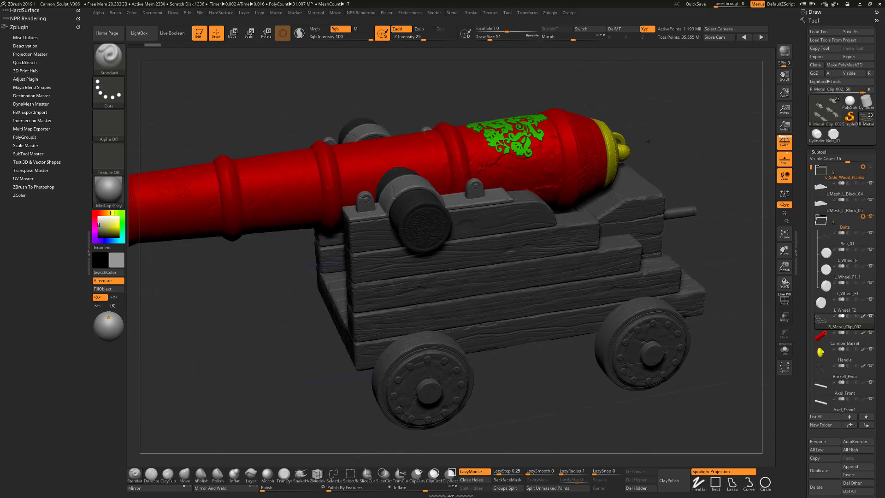
# - Make the Slide_Block_Rod subtool at the rear of the carriage active and fill it with orange
pyautogui.moveTo(664, 155); pyautogui.dragTo(703, 167)
pyautogui.keyDown('alt'); pyautogui.moveTo(686, 136); pyautogui.dragTo(609, 132); pyautogui.keyUp('alt')
pyautogui.keyDown('alt'); pyautogui.click(680, 207); pyautogui.keyUp('alt')
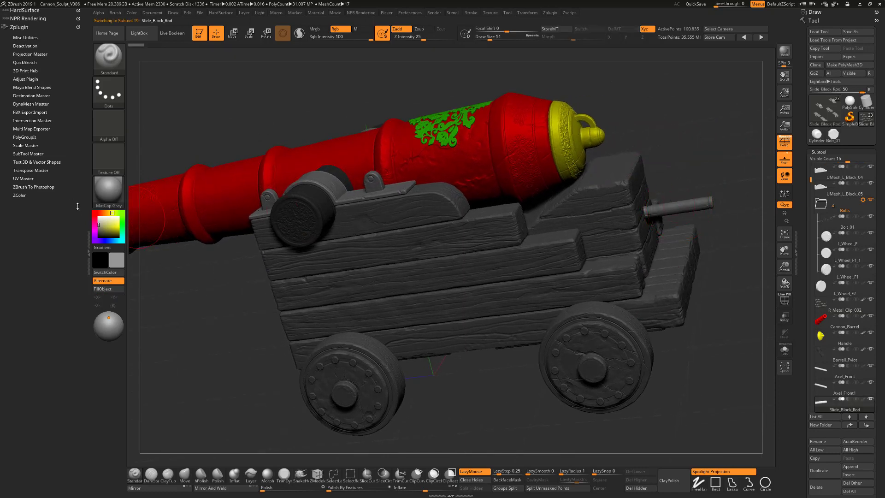
pyautogui.moveTo(95, 219)
pyautogui.mouseDown()
pyautogui.moveTo(102, 213)
pyautogui.moveTo(122, 223)
pyautogui.moveTo(101, 213)
pyautogui.mouseUp()
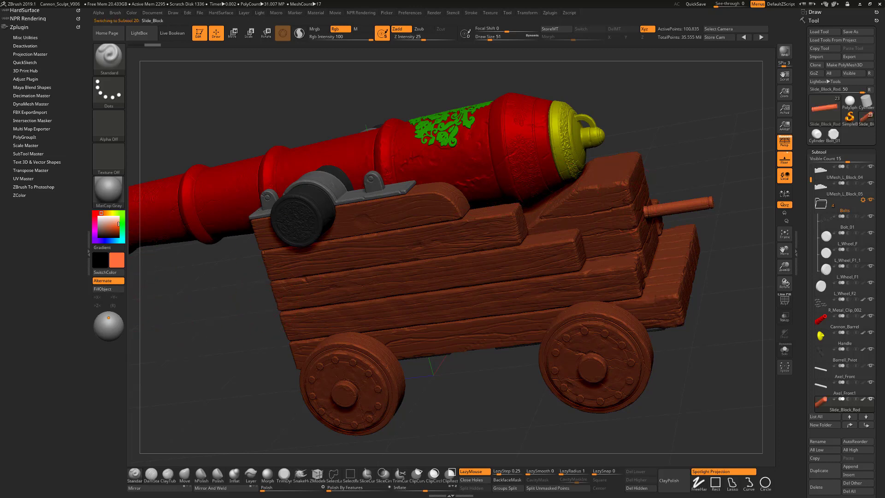
# - Make the Slide_Block subtool under the rear of the barrel active and fill it with hot pink
pyautogui.keyDown('alt'); pyautogui.click(623, 201); pyautogui.keyUp('alt')
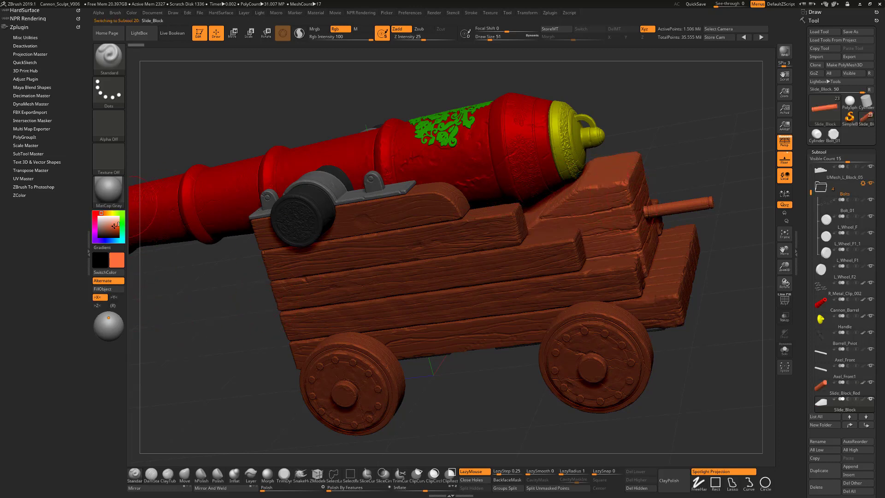
pyautogui.moveTo(102, 212); pyautogui.dragTo(95, 213)
pyautogui.click(103, 288)
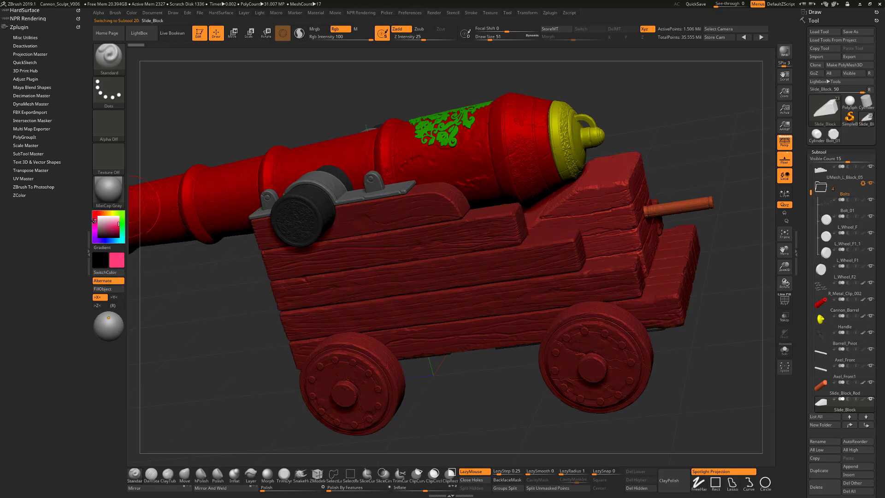
pyautogui.click(105, 288)
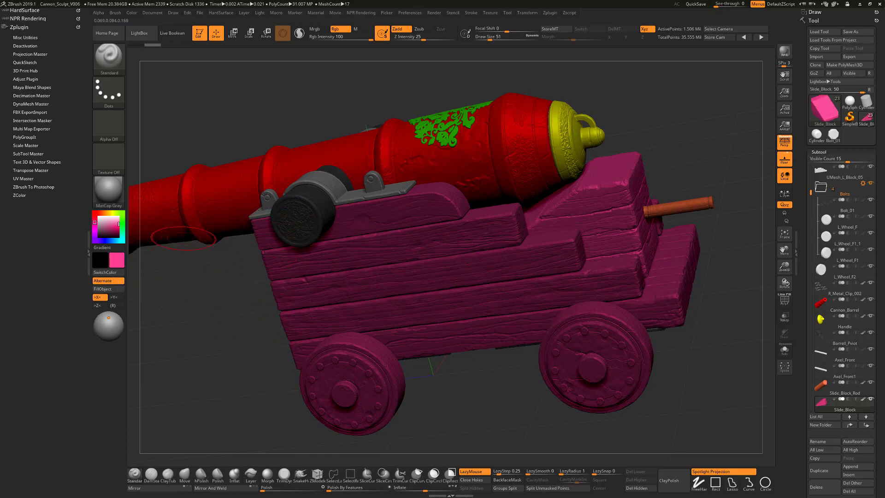
# - Fill both side plank subtools, UMesh_L_Block_05 and UMesh_L_Block_04, with the same light blue
pyautogui.moveTo(220, 299); pyautogui.dragTo(249, 298)
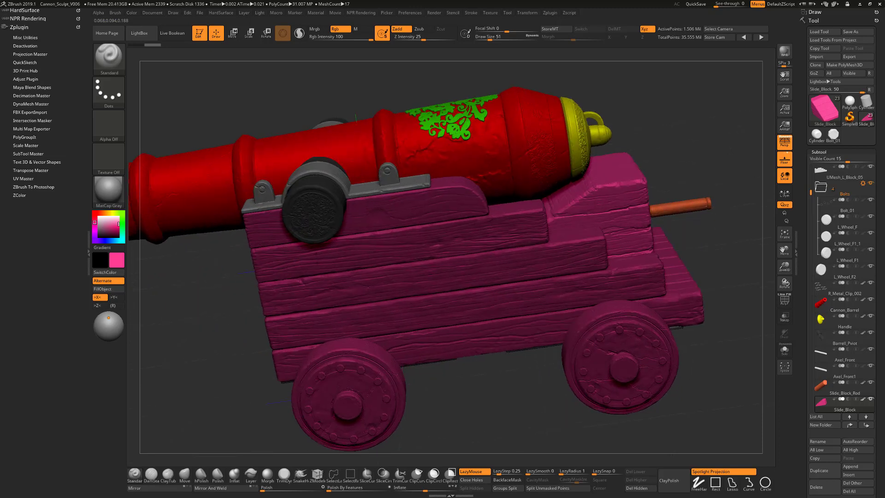
pyautogui.keyDown('alt'); pyautogui.click(401, 209); pyautogui.keyUp('alt')
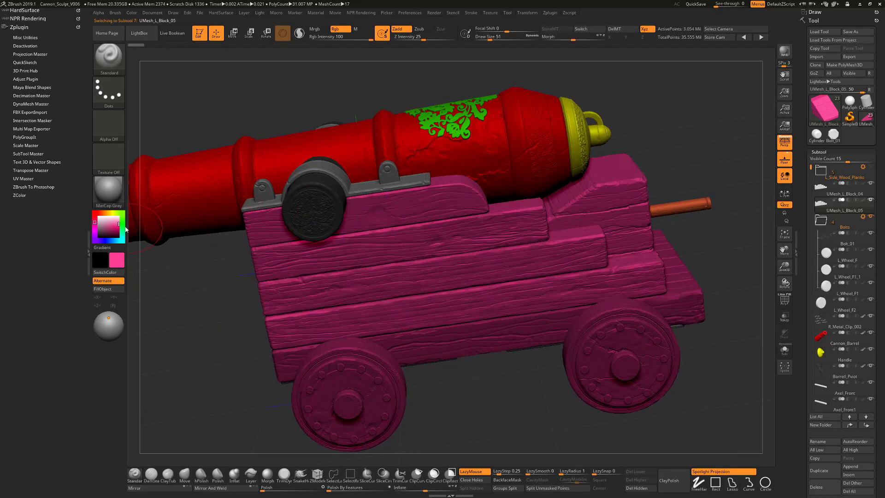
pyautogui.moveTo(95, 241); pyautogui.dragTo(114, 242)
pyautogui.click(102, 289)
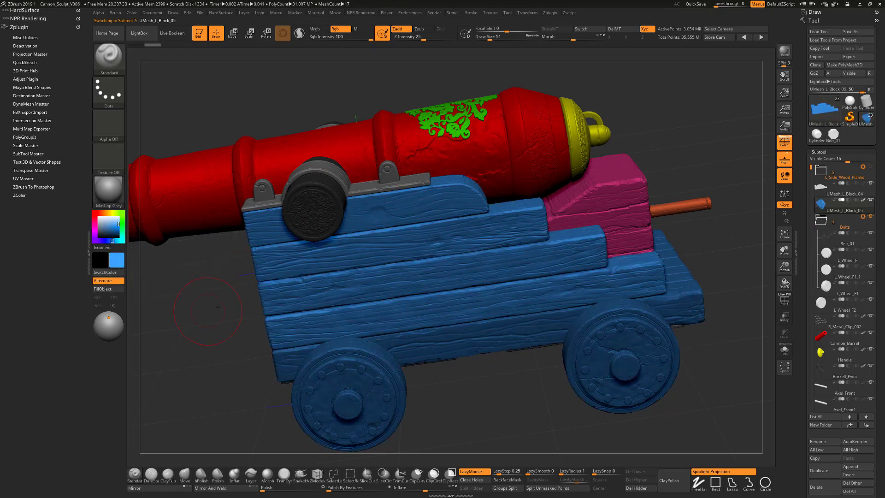
pyautogui.moveTo(225, 277); pyautogui.dragTo(284, 338)
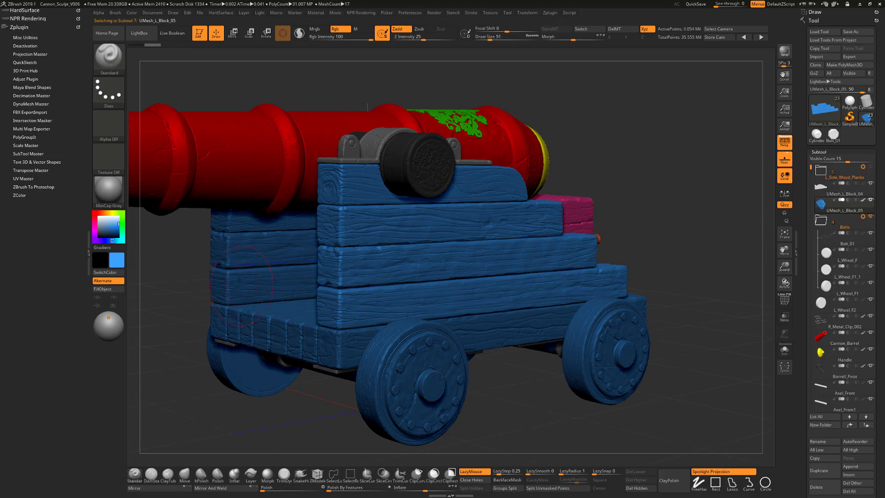
pyautogui.click(104, 289)
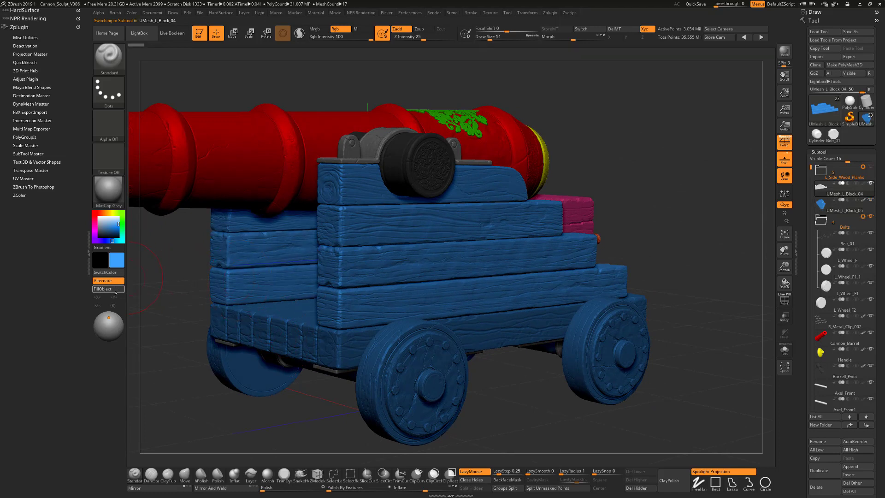
# - Make the Base subtool of the carriage active and fill it with violet
pyautogui.keyDown('alt'); pyautogui.click(268, 332); pyautogui.keyUp('alt')
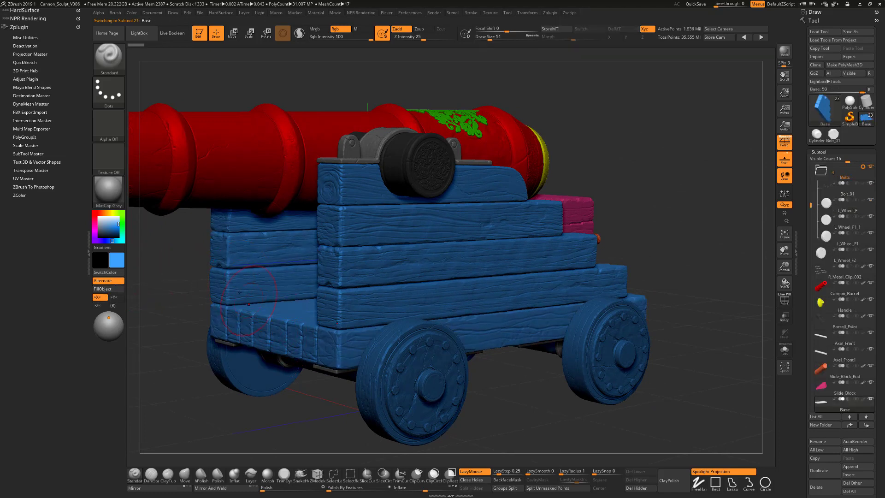
pyautogui.moveTo(110, 239); pyautogui.dragTo(99, 241)
pyautogui.click(104, 289)
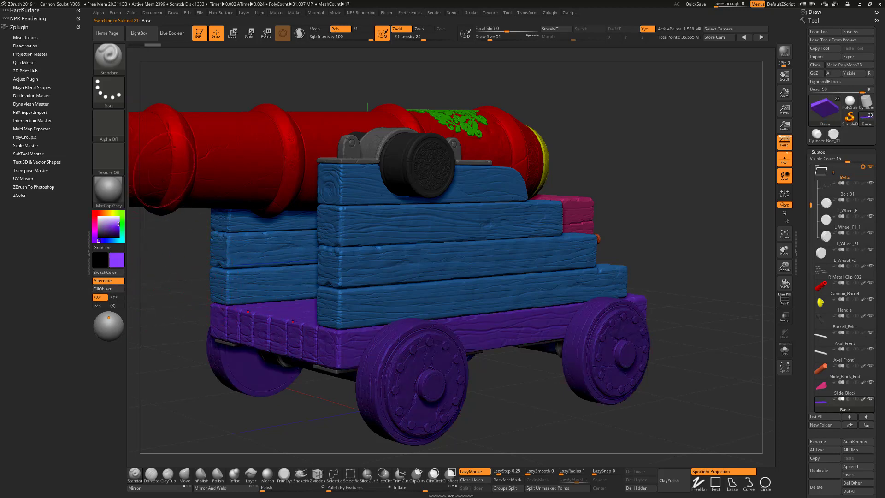
# - Change the active colour to a dusty pink for the metal axle clips beneath the carriage
pyautogui.moveTo(193, 271)
pyautogui.mouseDown()
pyautogui.moveTo(200, 237)
pyautogui.moveTo(196, 250)
pyautogui.moveTo(410, 247)
pyautogui.mouseUp()
pyautogui.moveTo(564, 225); pyautogui.dragTo(549, 213)
pyautogui.moveTo(102, 224)
pyautogui.mouseDown()
pyautogui.moveTo(94, 220)
pyautogui.moveTo(106, 226)
pyautogui.moveTo(97, 233)
pyautogui.moveTo(111, 222)
pyautogui.mouseUp()
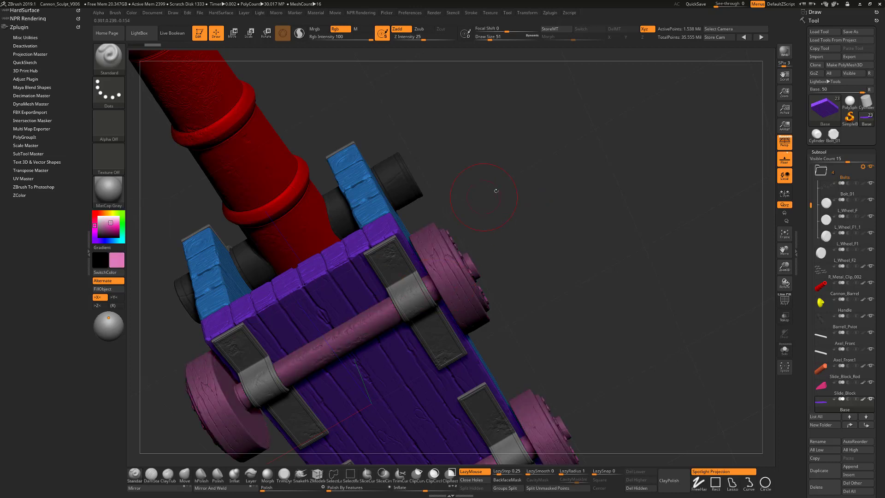
pyautogui.moveTo(405, 257); pyautogui.dragTo(395, 250, button='right')
pyautogui.moveTo(478, 202); pyautogui.dragTo(600, 146, button='right')
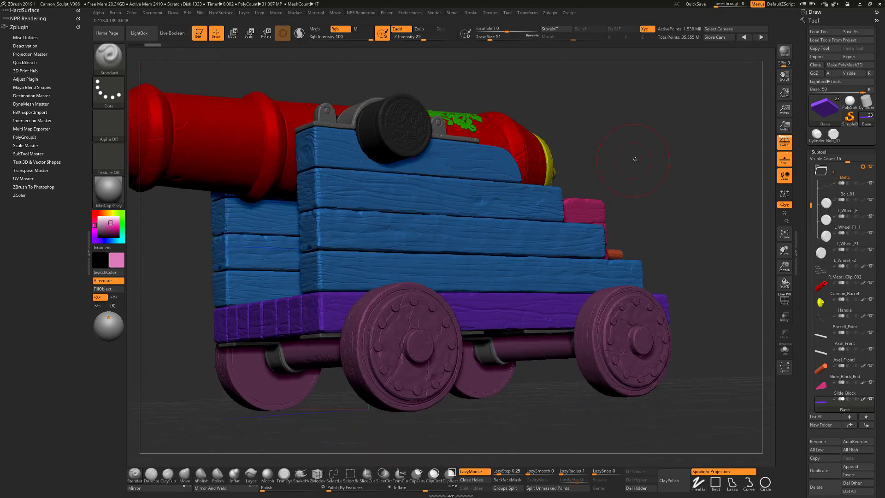
pyautogui.moveTo(639, 175)
pyautogui.mouseDown(button='right')
pyautogui.moveTo(657, 251)
pyautogui.moveTo(647, 242)
pyautogui.mouseUp(button='right')
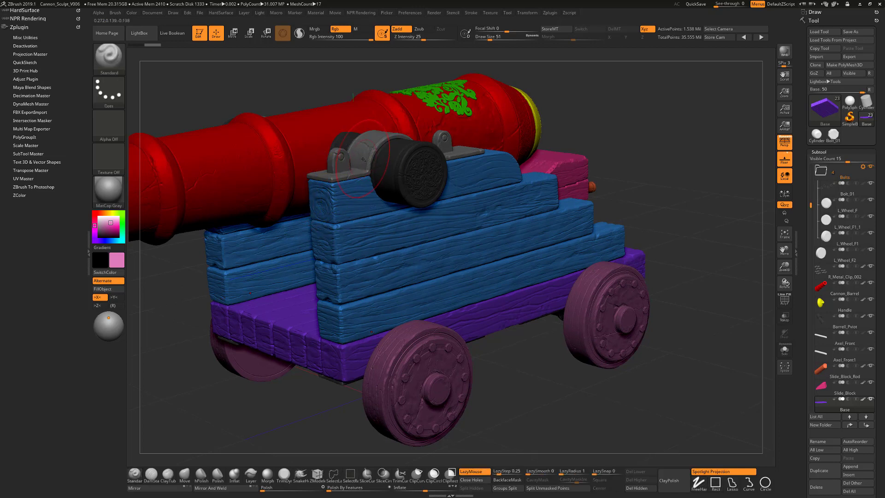
# - Make R_Metal_Clip_002 active, isolate it in Solo mode and mask the upper barrel clips, leaving the axle clips unmasked
pyautogui.keyDown('alt'); pyautogui.click(363, 159); pyautogui.keyUp('alt')
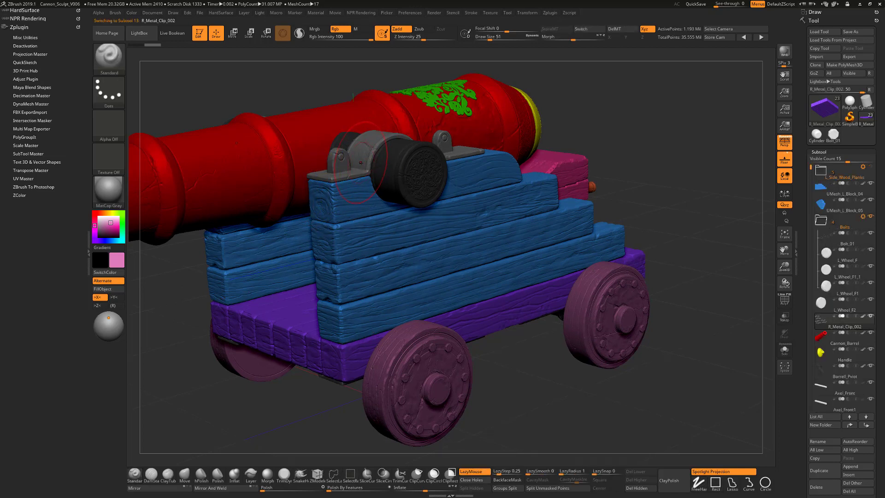
pyautogui.click(784, 350)
pyautogui.keyDown('shift'); pyautogui.moveTo(572, 335); pyautogui.dragTo(314, 187); pyautogui.keyUp('shift')
pyautogui.moveTo(256, 206)
pyautogui.keyDown('ctrl'); pyautogui.mouseDown()
pyautogui.moveTo(401, 178)
pyautogui.moveTo(544, 125)
pyautogui.moveTo(556, 81)
pyautogui.mouseUp(); pyautogui.keyUp('ctrl')
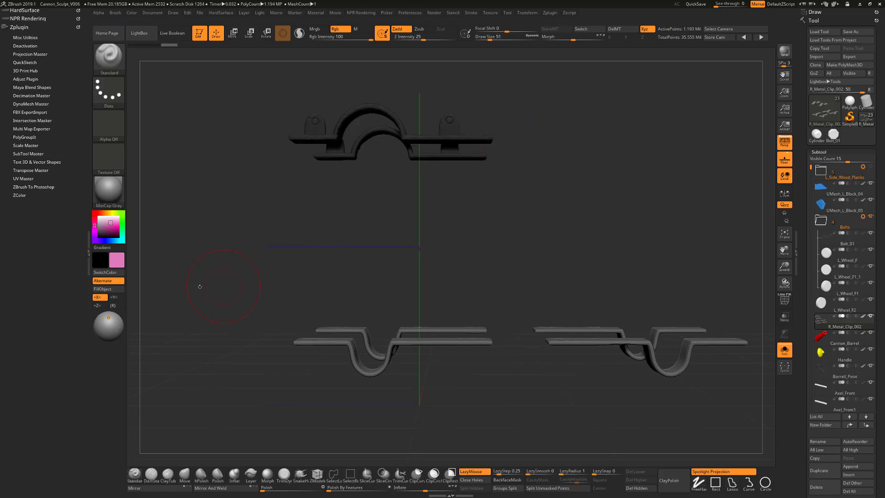
# - Fill the unmasked axle clips with the dusty pink, clear the mask and leave Solo mode
pyautogui.click(109, 288)
pyautogui.moveTo(317, 267); pyautogui.dragTo(278, 272)
pyautogui.keyDown('ctrl'); pyautogui.moveTo(239, 213); pyautogui.dragTo(267, 234); pyautogui.keyUp('ctrl')
pyautogui.keyDown('alt'); pyautogui.moveTo(322, 241); pyautogui.dragTo(538, 303); pyautogui.keyUp('alt')
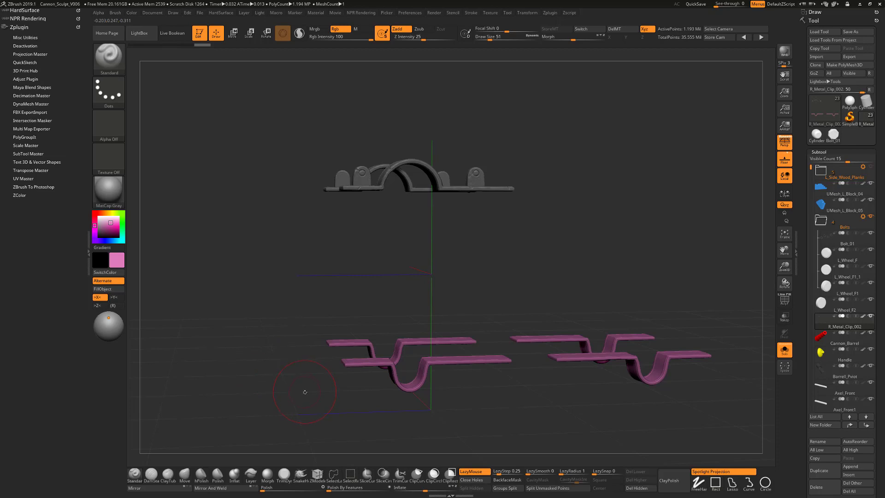
pyautogui.click(784, 352)
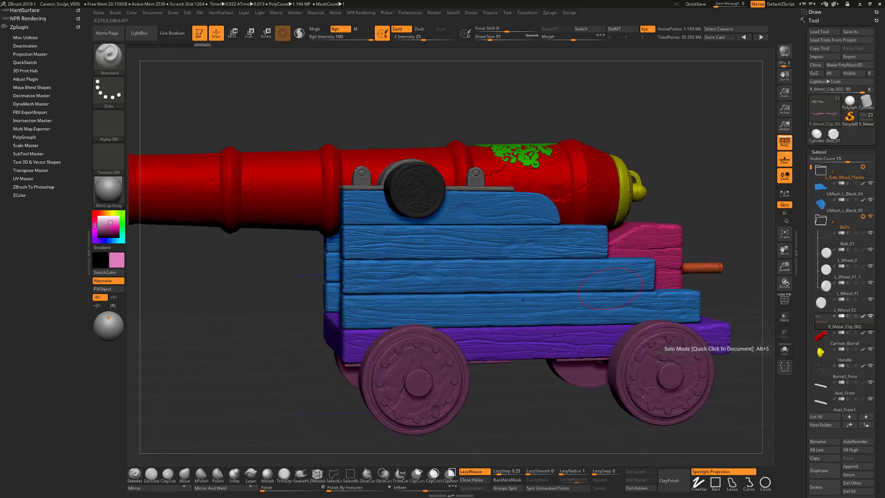
# - Make the Axel_Front subtool beneath the carriage active and fill it with a pale lavender
pyautogui.moveTo(329, 377); pyautogui.dragTo(331, 223)
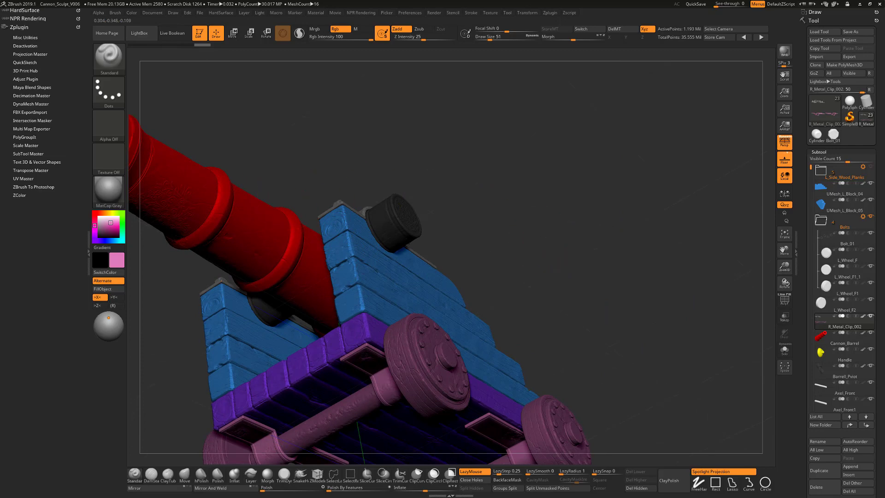
pyautogui.keyDown('alt'); pyautogui.moveTo(276, 432); pyautogui.dragTo(330, 358, button='right'); pyautogui.keyUp('alt')
pyautogui.keyDown('alt'); pyautogui.click(363, 358); pyautogui.keyUp('alt')
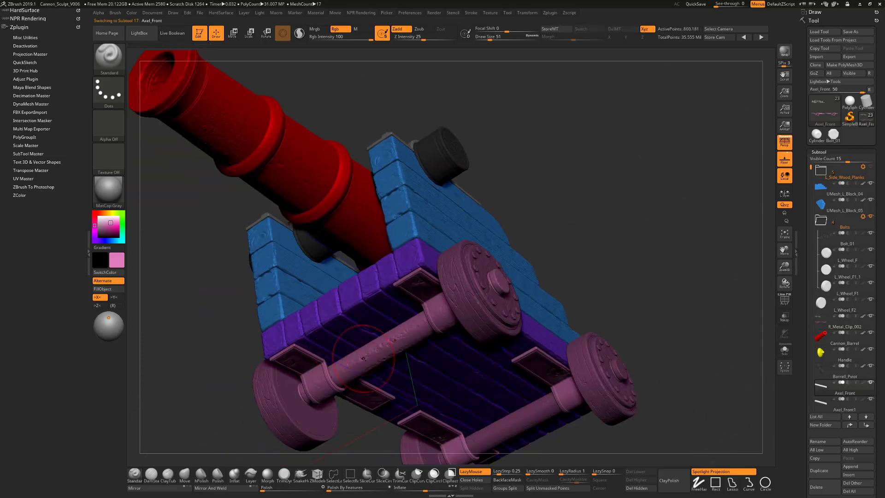
pyautogui.click(101, 240)
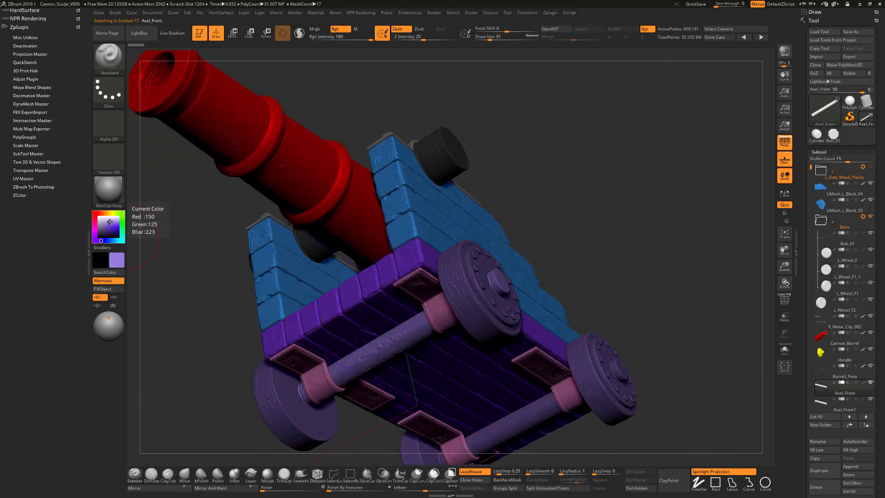
pyautogui.click(106, 223)
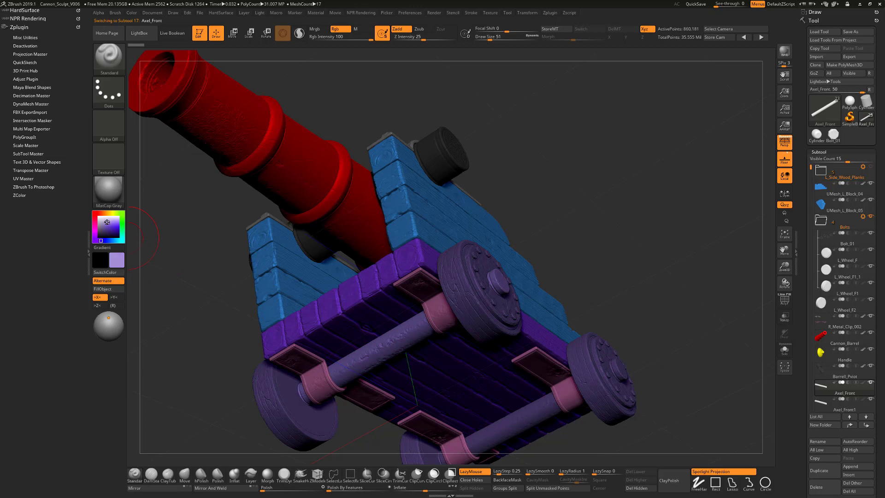
pyautogui.click(117, 291)
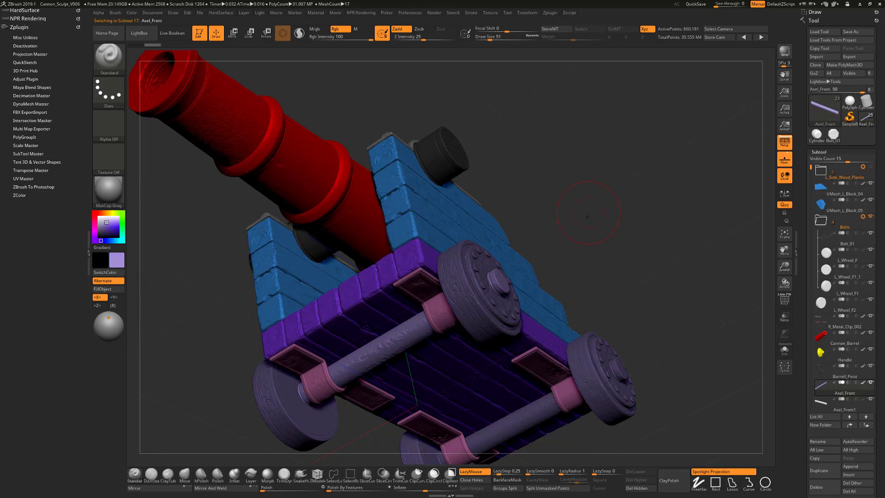
# - Make the front wheel subtool L_Wheel_F active and fill it with a light purple
pyautogui.moveTo(588, 217); pyautogui.dragTo(521, 258)
pyautogui.keyDown('alt'); pyautogui.click(437, 322); pyautogui.keyUp('alt')
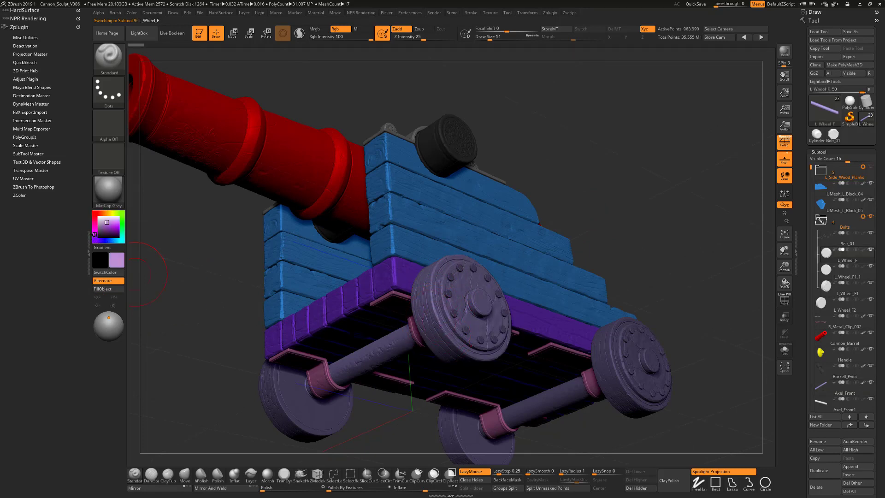
pyautogui.moveTo(115, 220); pyautogui.dragTo(121, 221)
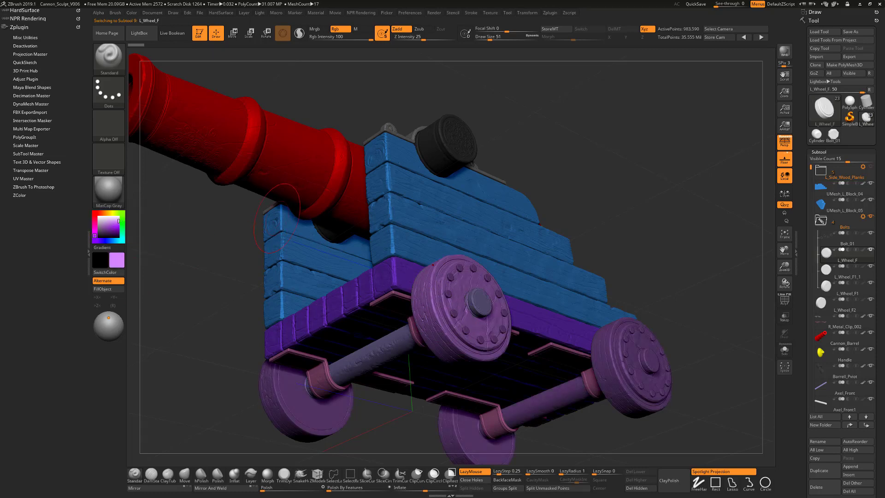
pyautogui.click(108, 289)
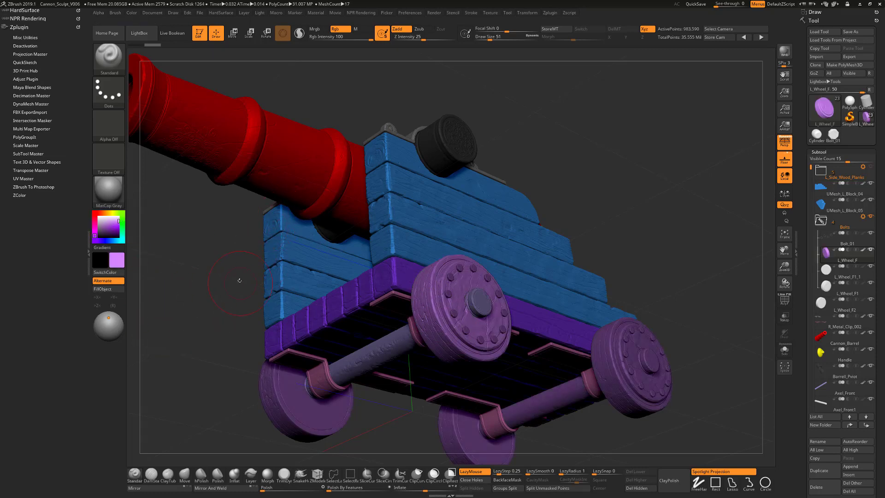
# - Fill the other three wheels, L_Wheel_F1_1, L_Wheel_F1 and L_Wheel_F2, with the same light purple and frame the model
pyautogui.keyDown('alt'); pyautogui.click(284, 395); pyautogui.keyUp('alt')
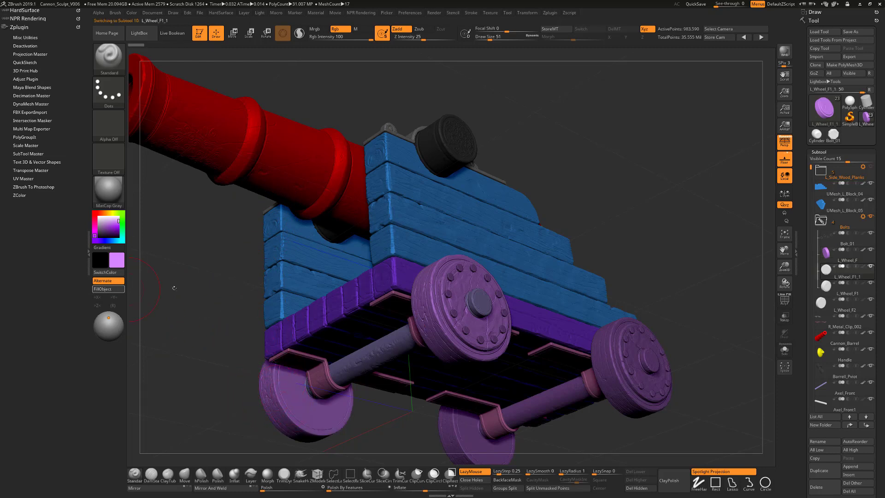
pyautogui.keyDown('alt'); pyautogui.click(610, 361); pyautogui.keyUp('alt')
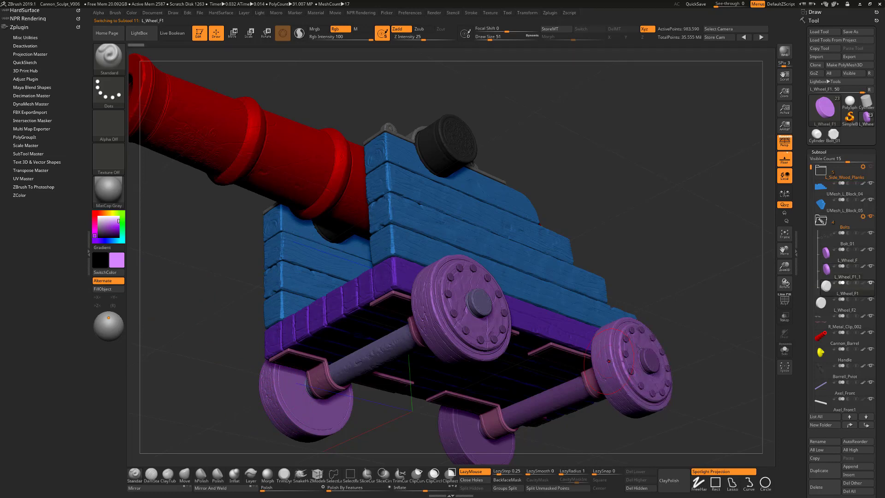
pyautogui.click(115, 290)
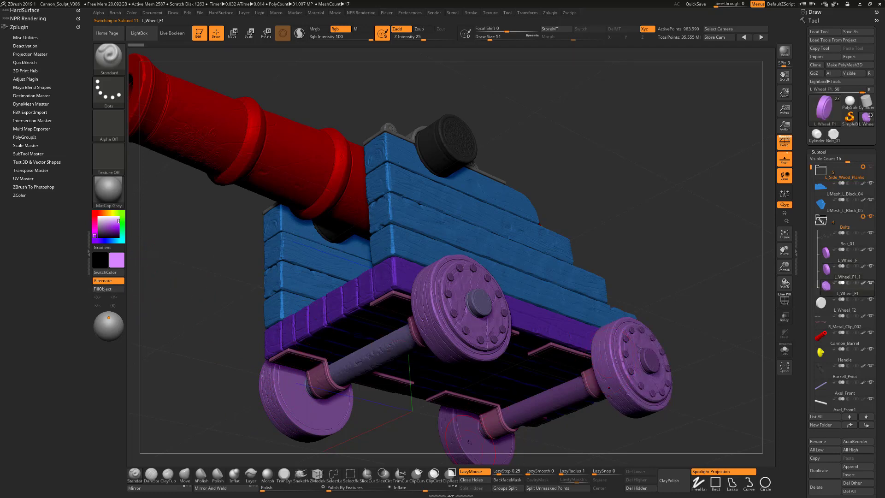
pyautogui.keyDown('alt'); pyautogui.click(465, 433); pyautogui.keyUp('alt')
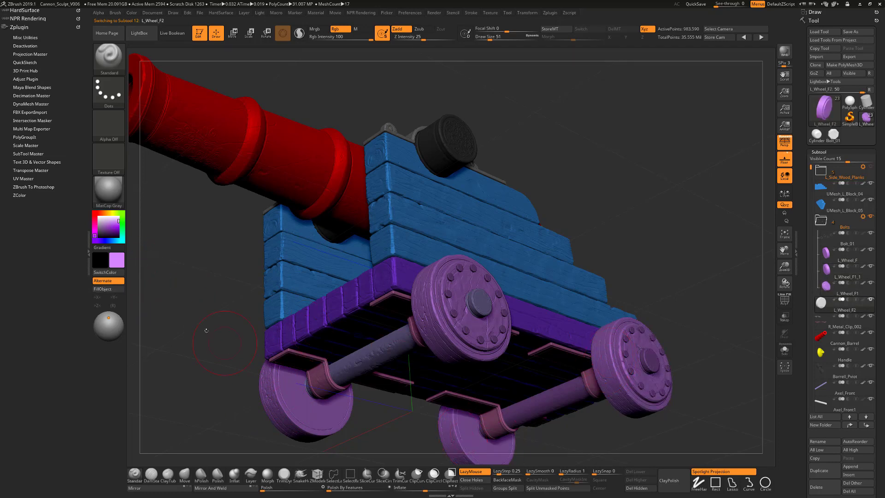
pyautogui.click(105, 289)
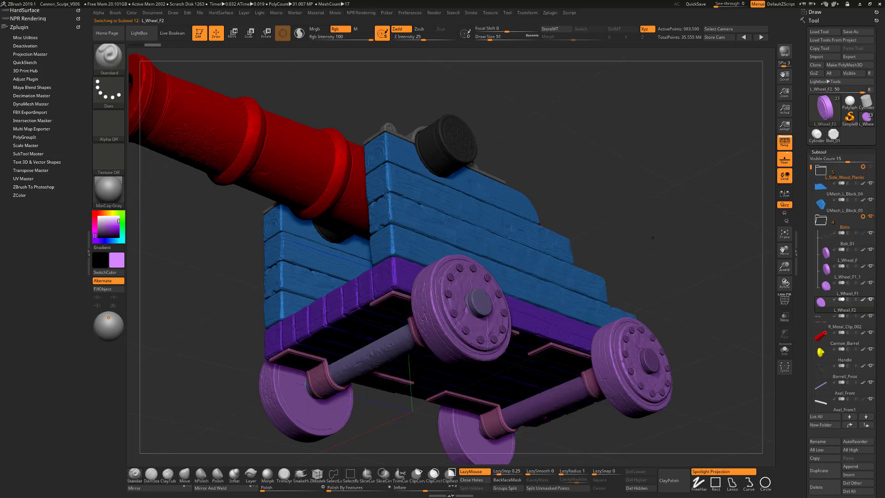
pyautogui.press('f')
pyautogui.moveTo(656, 254); pyautogui.dragTo(687, 252)
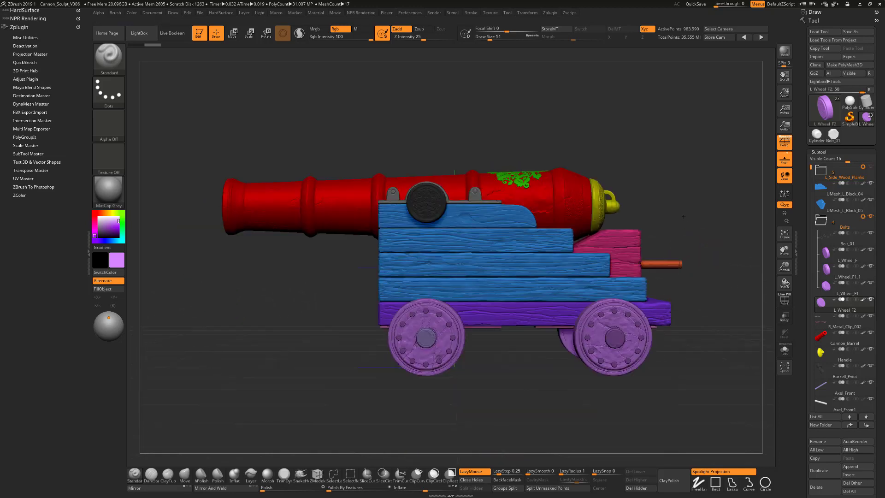
# - Make the wheel bolts subtool Bolt_01 active and fill it with a muted green
pyautogui.keyDown('alt'); pyautogui.moveTo(480, 353); pyautogui.dragTo(462, 354); pyautogui.keyUp('alt')
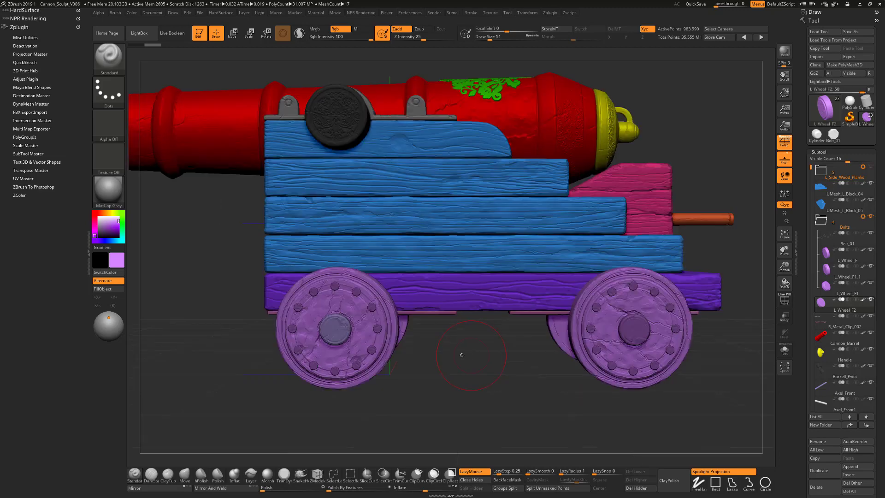
pyautogui.keyDown('alt'); pyautogui.click(372, 306); pyautogui.keyUp('alt')
pyautogui.moveTo(463, 387); pyautogui.dragTo(464, 372)
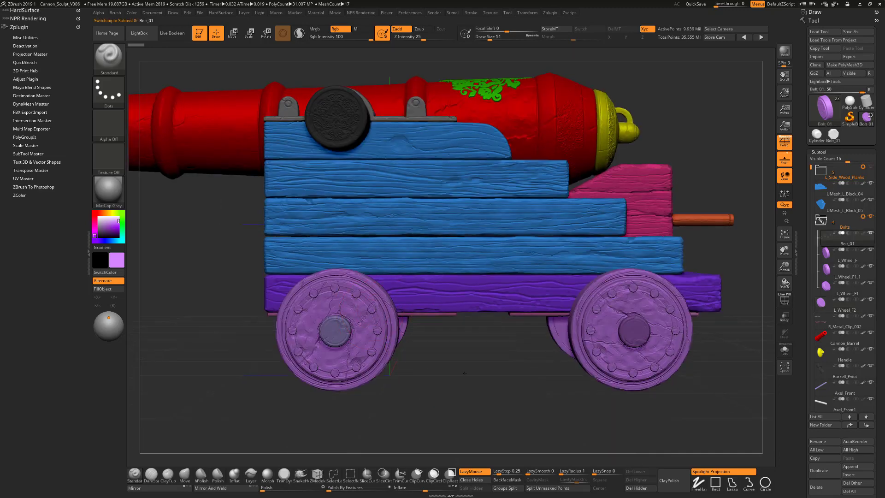
pyautogui.moveTo(151, 241)
pyautogui.mouseDown()
pyautogui.moveTo(112, 231)
pyautogui.moveTo(107, 244)
pyautogui.moveTo(122, 245)
pyautogui.mouseUp()
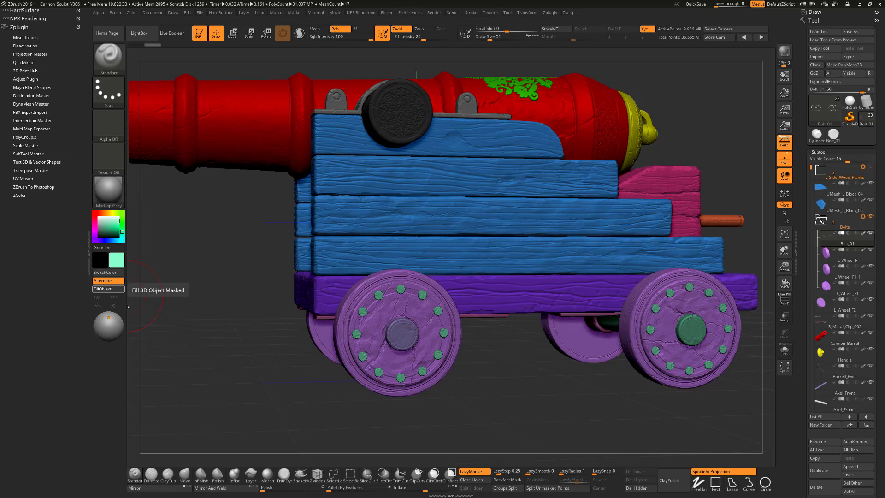
pyautogui.click(112, 229)
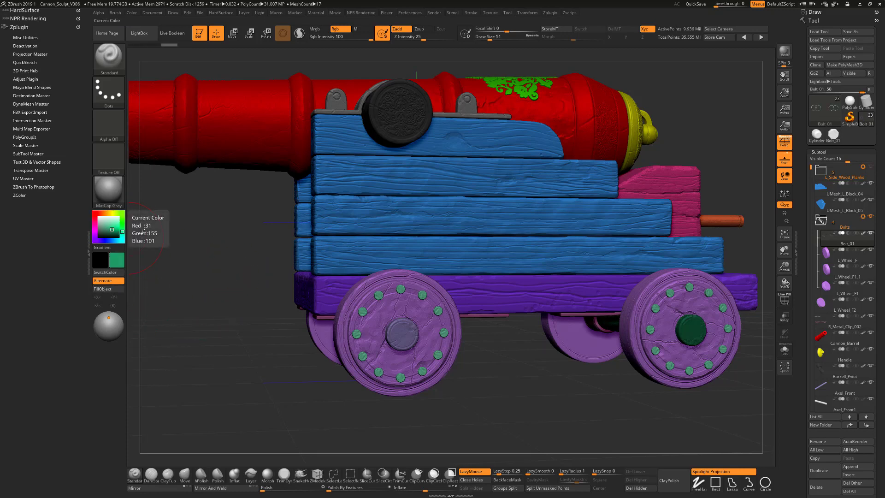
pyautogui.click(105, 228)
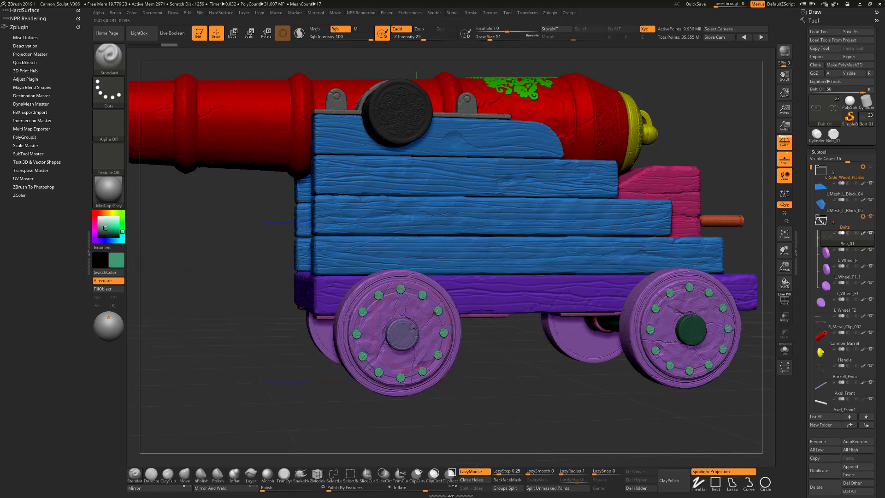
# - Sample the front axle's pale lavender and fill the rear axle subtool Axel_Front1 with it
pyautogui.moveTo(550, 373); pyautogui.dragTo(461, 282)
pyautogui.moveTo(459, 382); pyautogui.dragTo(382, 388)
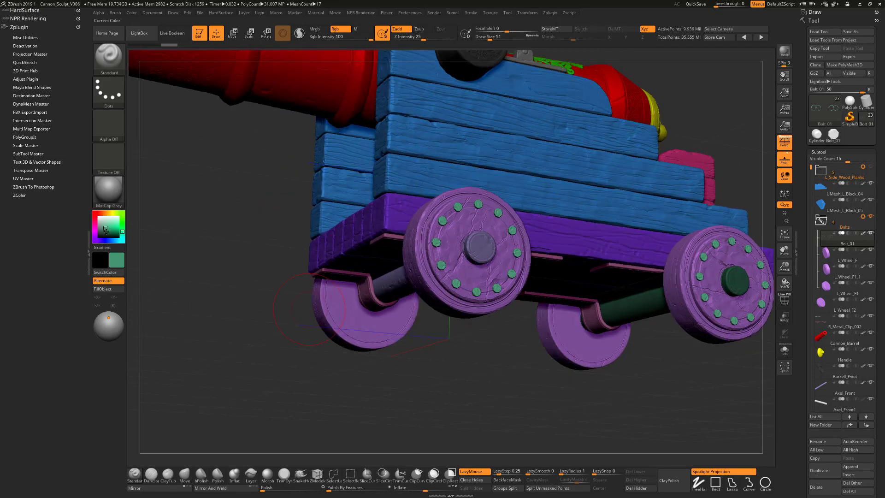
pyautogui.moveTo(107, 231); pyautogui.dragTo(414, 275)
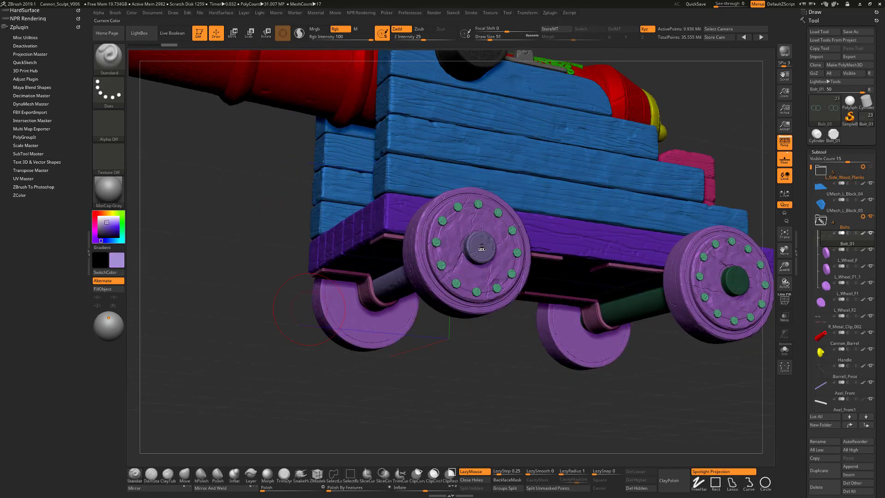
pyautogui.moveTo(480, 248); pyautogui.dragTo(479, 248)
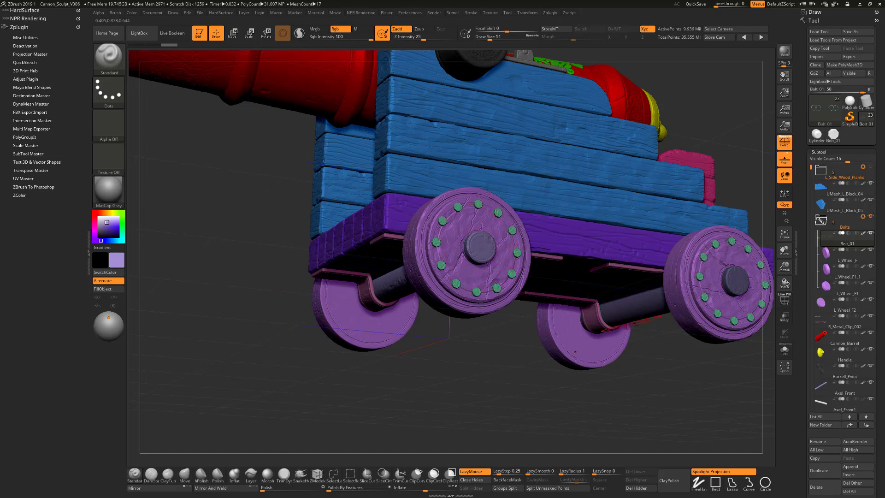
pyautogui.keyDown('alt'); pyautogui.click(637, 316); pyautogui.keyUp('alt')
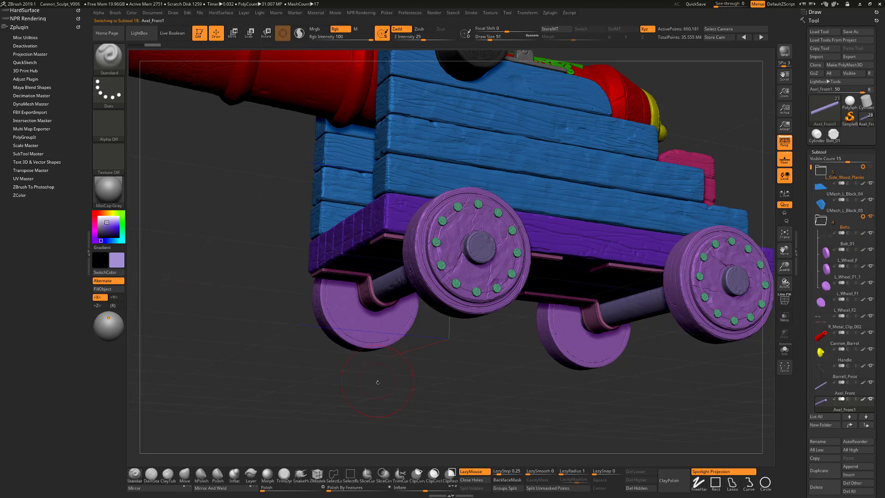
# - Collapse the Bolts folder in the subtool list
pyautogui.press('f')
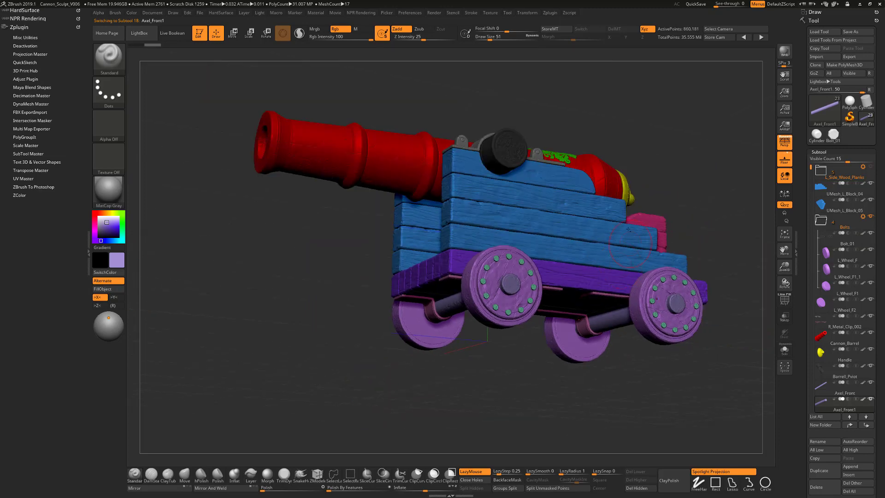
pyautogui.keyDown('alt'); pyautogui.moveTo(665, 180); pyautogui.dragTo(630, 175); pyautogui.keyUp('alt')
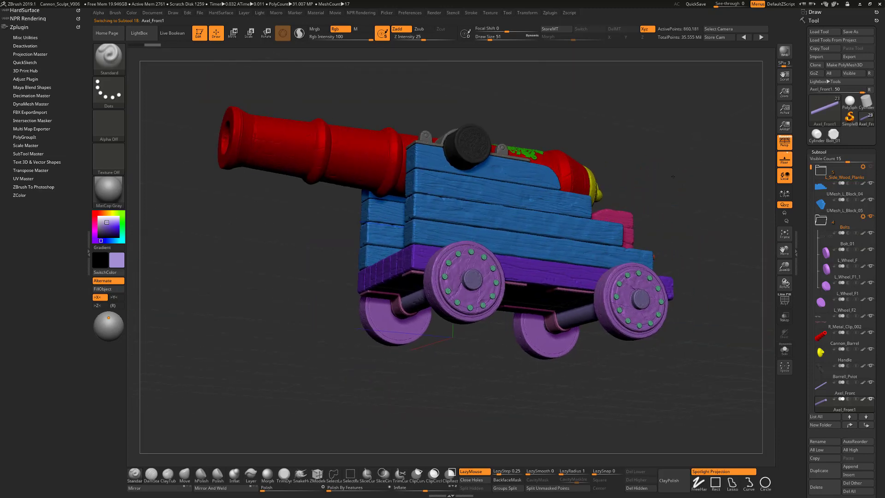
pyautogui.moveTo(678, 159); pyautogui.dragTo(712, 177)
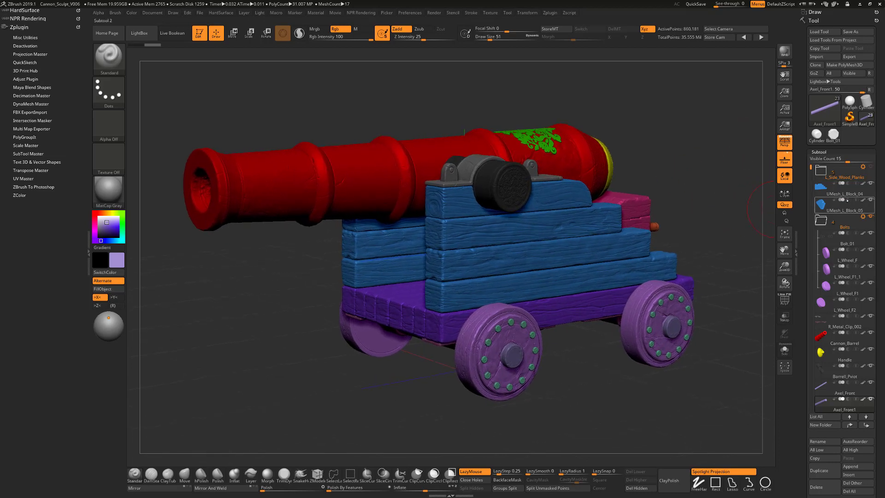
pyautogui.moveTo(809, 167); pyautogui.dragTo(810, 178)
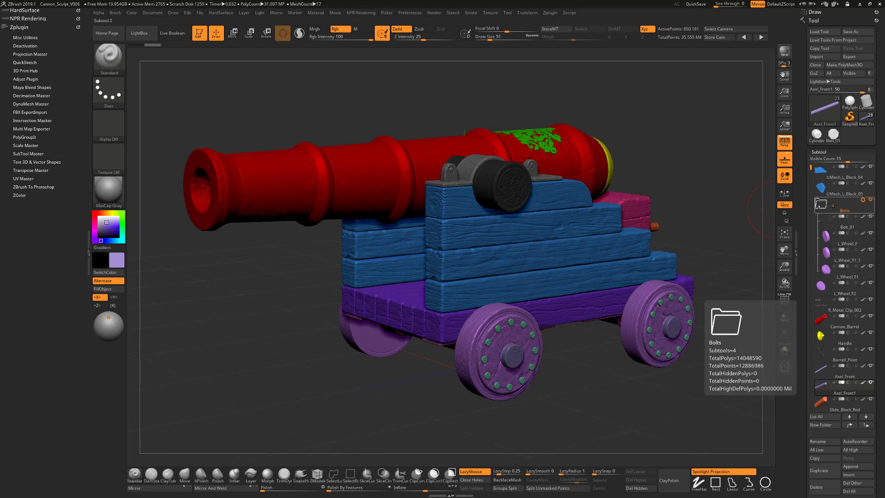
pyautogui.click(846, 211)
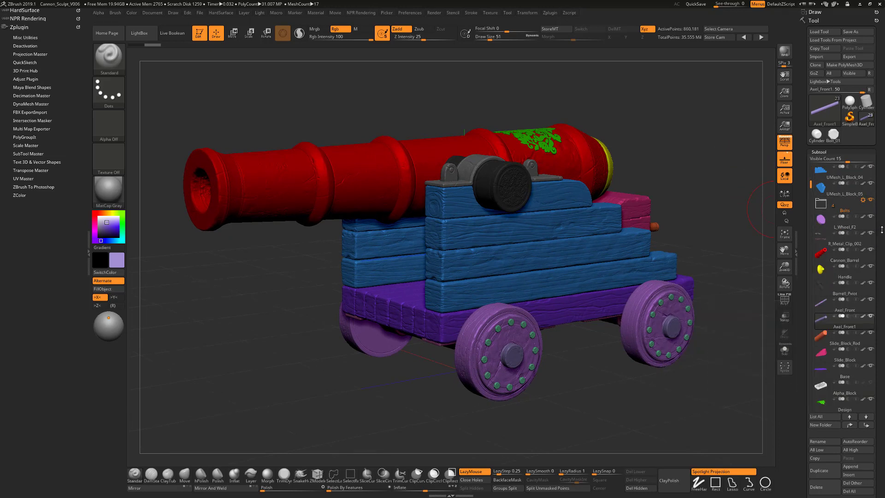
# - Turn off polypaint on all subtools at once and set the active colour to white
pyautogui.moveTo(864, 168)
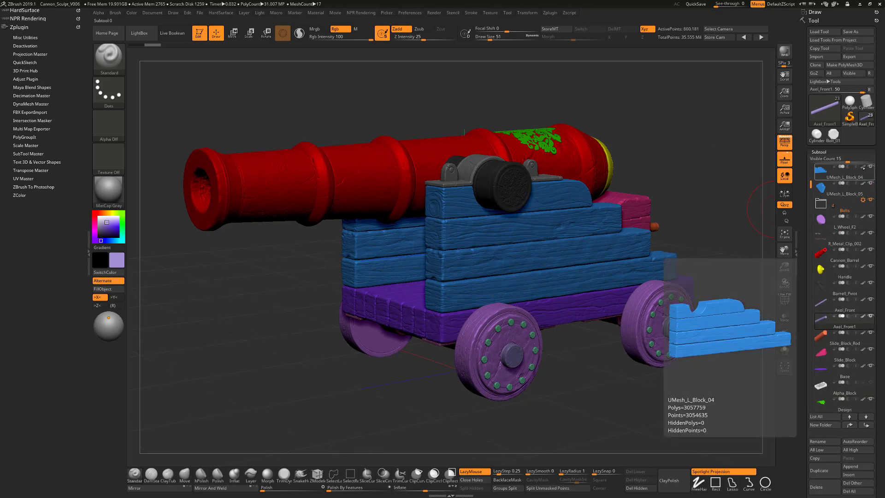
pyautogui.press('shift')
pyautogui.keyDown('shift'); pyautogui.click(863, 167); pyautogui.keyUp('shift')
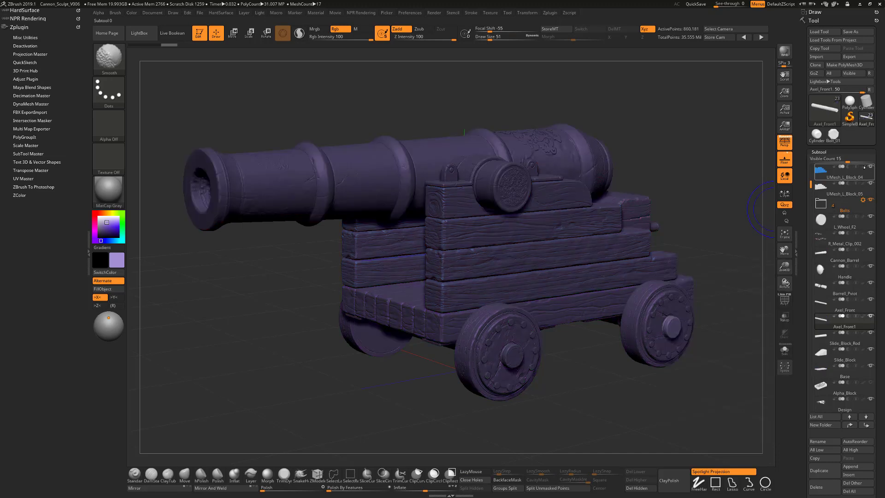
pyautogui.click(99, 217)
pyautogui.moveTo(111, 228); pyautogui.dragTo(98, 213)
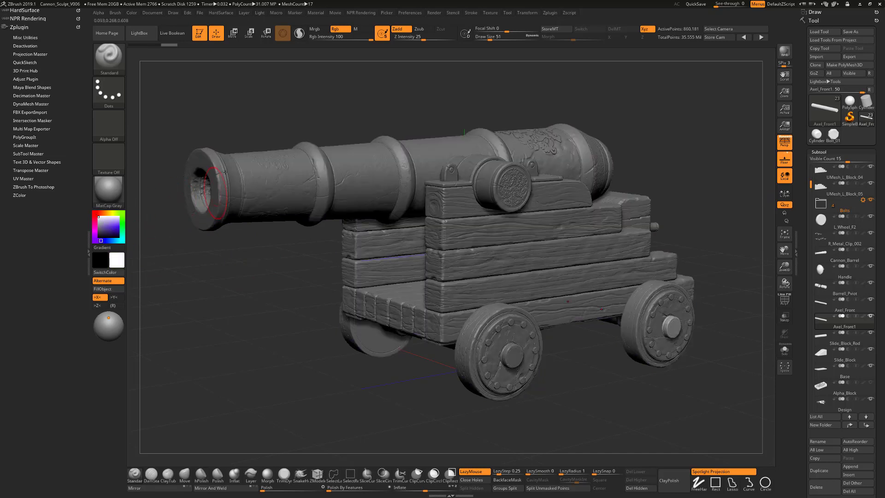
# - Turn polypaint back on for all subtools at once
pyautogui.moveTo(839, 171)
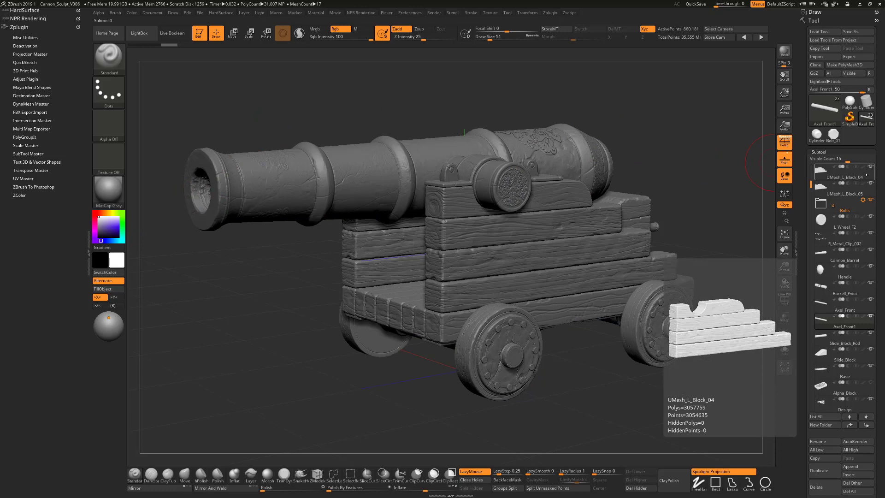
pyautogui.press('shift')
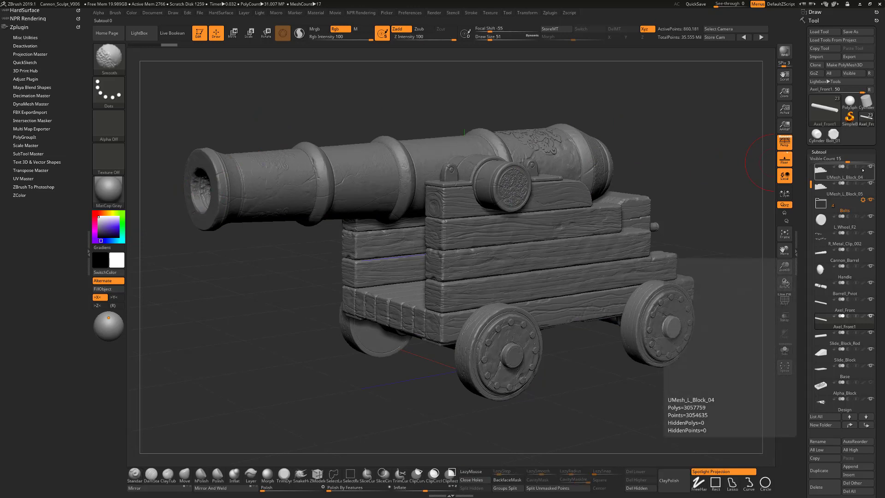
pyautogui.keyDown('shift'); pyautogui.click(863, 167); pyautogui.keyUp('shift')
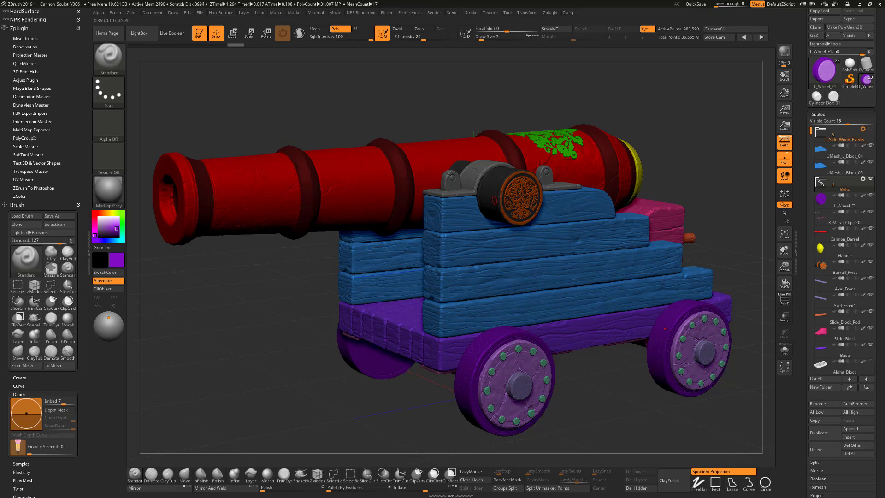
# - Make the barrel pivot subtool active, isolate it in Solo mode and turn off perspective for a flat side view
pyautogui.keyDown('alt'); pyautogui.click(491, 201); pyautogui.keyUp('alt')
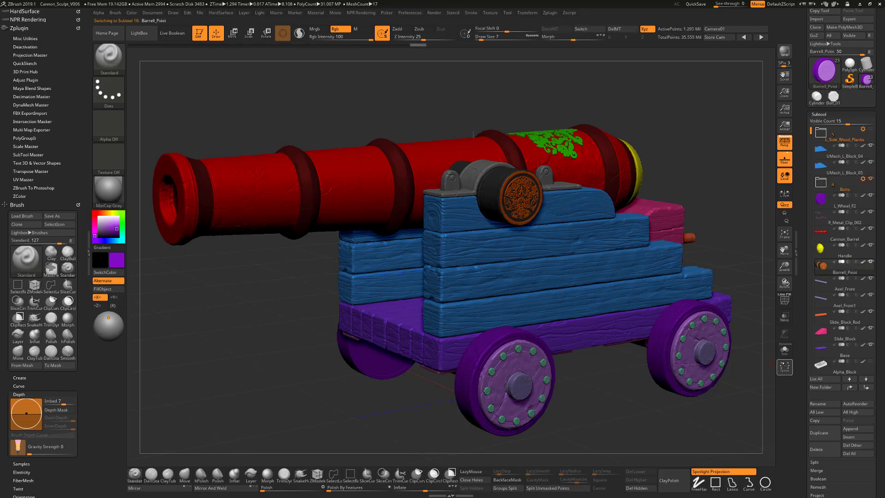
pyautogui.click(785, 349)
pyautogui.moveTo(600, 292); pyautogui.dragTo(585, 334)
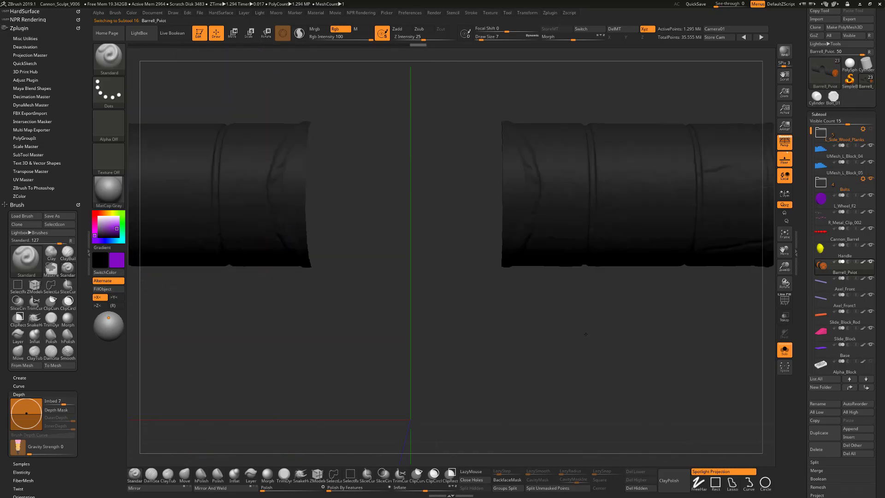
pyautogui.moveTo(663, 334); pyautogui.dragTo(673, 313)
pyautogui.click(784, 141)
pyautogui.moveTo(608, 257); pyautogui.dragTo(598, 252)
pyautogui.moveTo(598, 251)
pyautogui.mouseDown(button='right')
pyautogui.moveTo(580, 254)
pyautogui.moveTo(655, 277)
pyautogui.moveTo(666, 224)
pyautogui.mouseUp(button='right')
pyautogui.keyDown('alt'); pyautogui.moveTo(675, 154); pyautogui.dragTo(620, 364, button='right'); pyautogui.keyUp('alt')
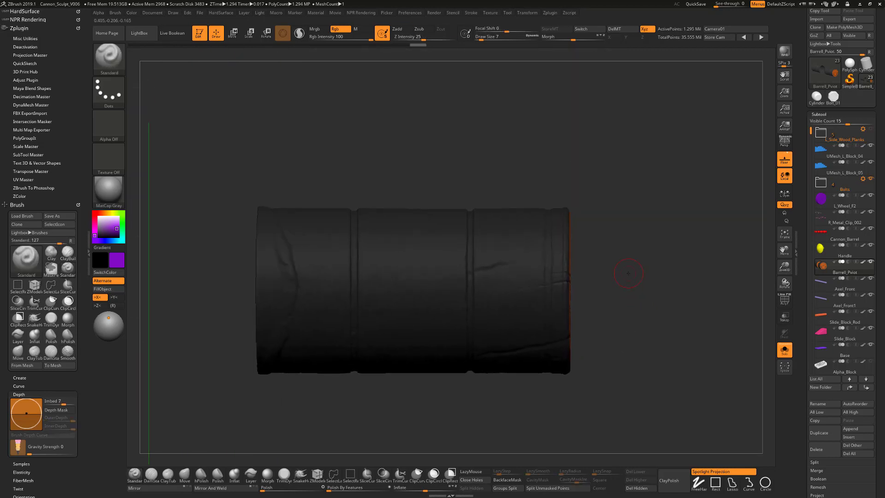
# - Isolate the outer end section of the pivot with a selection rectangle, invert the visibility and unhide the whole pivot
pyautogui.moveTo(615, 290)
pyautogui.keyDown('ctrl'); pyautogui.mouseDown(button='right')
pyautogui.moveTo(634, 271)
pyautogui.moveTo(640, 324)
pyautogui.mouseUp(button='right'); pyautogui.keyUp('ctrl')
pyautogui.hotkey('ctrl', 'shift')
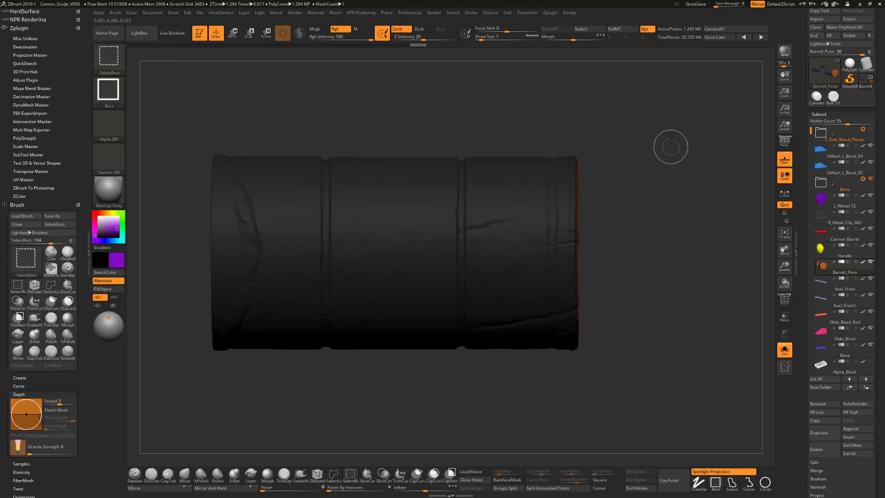
pyautogui.keyDown('ctrl'); pyautogui.keyDown('shift'); pyautogui.moveTo(691, 100); pyautogui.dragTo(476, 432); pyautogui.keyUp('shift'); pyautogui.keyUp('ctrl')
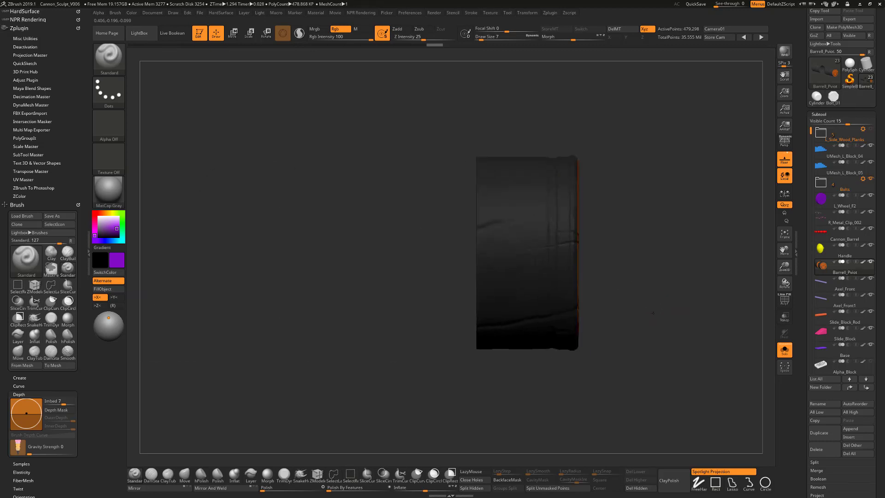
pyautogui.keyDown('ctrl'); pyautogui.keyDown('shift'); pyautogui.click(624, 355); pyautogui.keyUp('shift'); pyautogui.keyUp('ctrl')
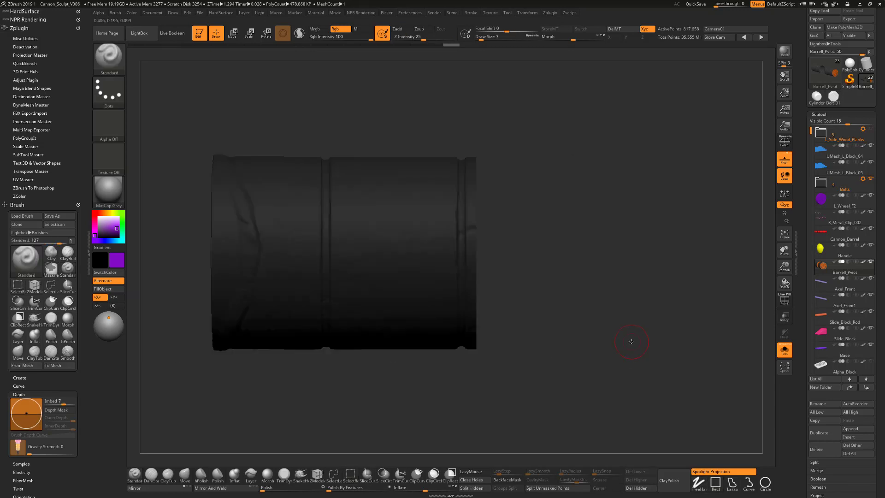
pyautogui.keyDown('ctrl'); pyautogui.keyDown('shift'); pyautogui.click(650, 336); pyautogui.keyUp('shift'); pyautogui.keyUp('ctrl')
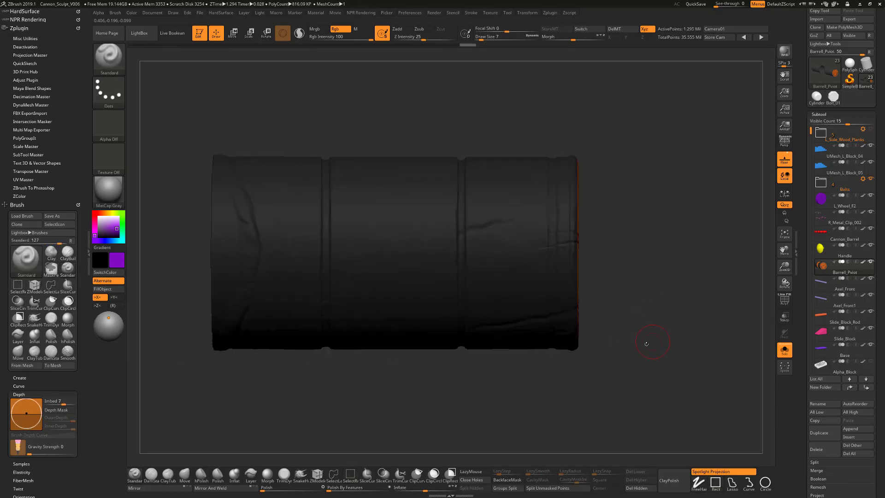
# - Isolate the carved end face of the pivot from the side, examine its ornament and unhide the whole pivot
pyautogui.moveTo(646, 345)
pyautogui.keyDown('alt'); pyautogui.mouseDown()
pyautogui.moveTo(466, 377)
pyautogui.moveTo(649, 332)
pyautogui.mouseUp(); pyautogui.keyUp('alt')
pyautogui.moveTo(654, 247)
pyautogui.mouseDown()
pyautogui.moveTo(656, 268)
pyautogui.moveTo(643, 258)
pyautogui.mouseUp()
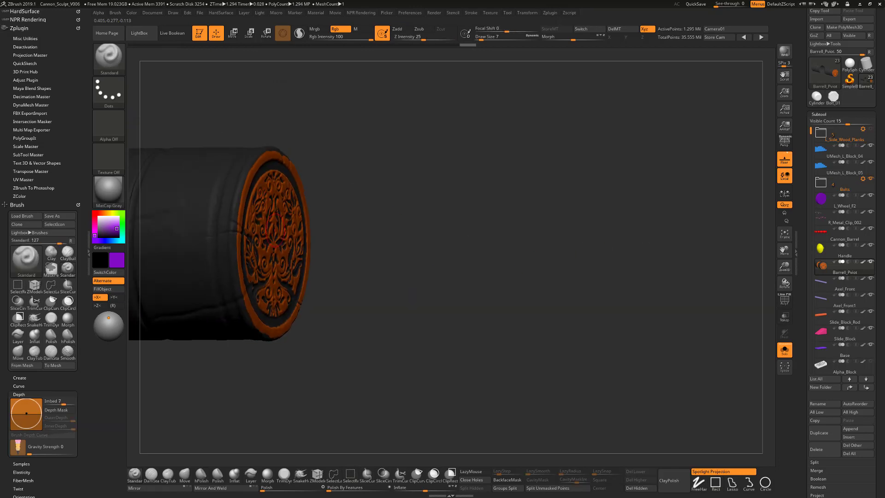
pyautogui.moveTo(352, 269); pyautogui.dragTo(444, 242)
pyautogui.moveTo(629, 314)
pyautogui.keyDown('alt'); pyautogui.mouseDown()
pyautogui.moveTo(632, 243)
pyautogui.moveTo(606, 402)
pyautogui.moveTo(606, 395)
pyautogui.mouseUp(); pyautogui.keyUp('alt')
pyautogui.hotkey('ctrl', 'shift')
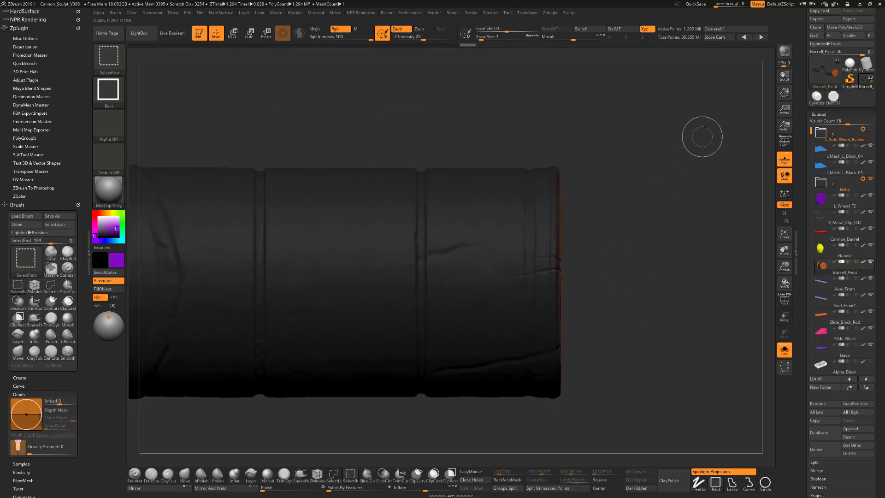
pyautogui.moveTo(705, 131)
pyautogui.keyDown('ctrl'); pyautogui.keyDown('shift'); pyautogui.mouseDown()
pyautogui.moveTo(595, 391)
pyautogui.moveTo(558, 445)
pyautogui.mouseUp(); pyautogui.keyUp('shift'); pyautogui.keyUp('ctrl')
pyautogui.moveTo(634, 350)
pyautogui.mouseDown()
pyautogui.moveTo(567, 335)
pyautogui.moveTo(695, 330)
pyautogui.mouseUp()
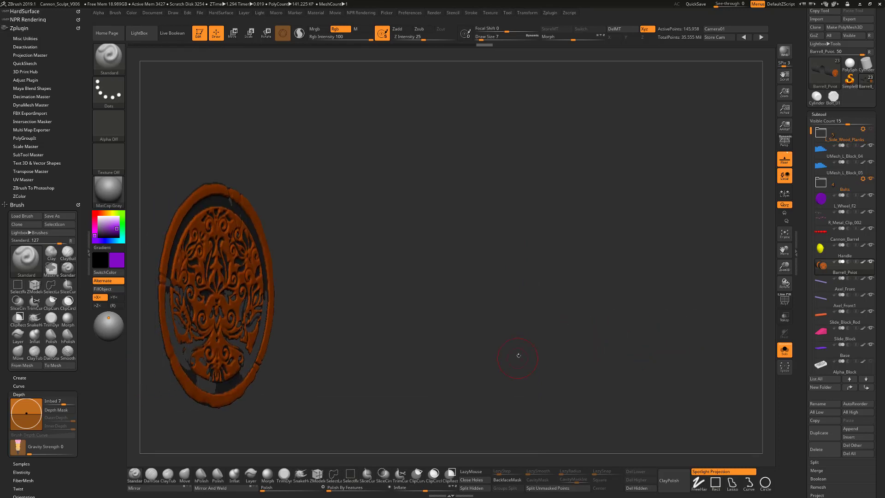
pyautogui.keyDown('alt'); pyautogui.moveTo(369, 242); pyautogui.dragTo(484, 271); pyautogui.keyUp('alt')
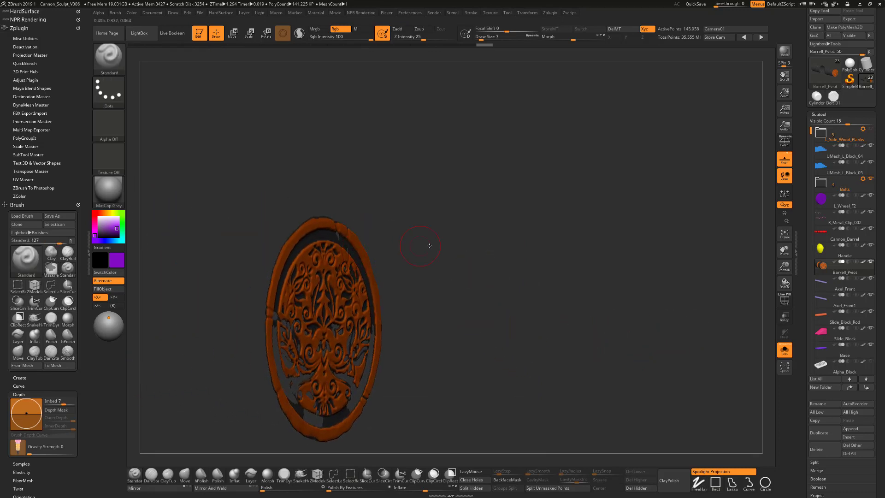
pyautogui.moveTo(388, 244)
pyautogui.mouseDown()
pyautogui.moveTo(434, 244)
pyautogui.moveTo(422, 250)
pyautogui.mouseUp()
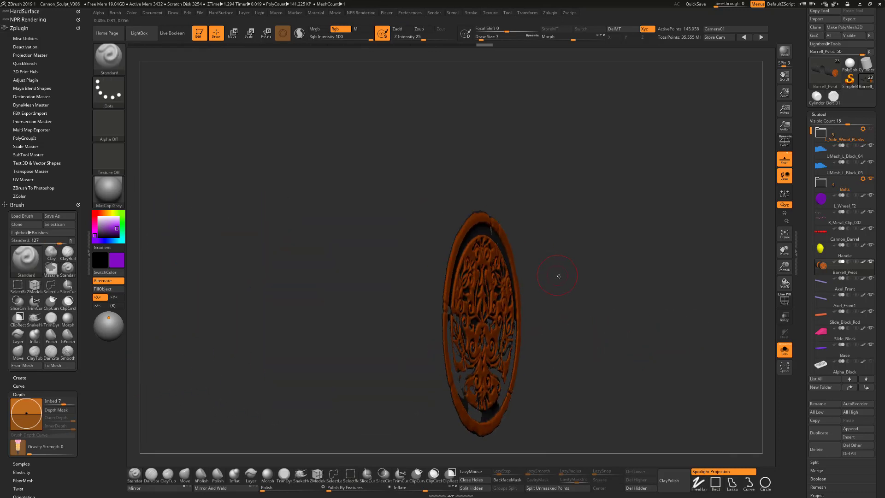
pyautogui.keyDown('ctrl'); pyautogui.keyDown('shift'); pyautogui.click(603, 301); pyautogui.keyUp('shift'); pyautogui.keyUp('ctrl')
# - Hide all of the pivot except the thinnest outermost slice of its carved end face, using a selection rectangle
pyautogui.moveTo(632, 306)
pyautogui.keyDown('alt'); pyautogui.mouseDown()
pyautogui.moveTo(611, 292)
pyautogui.moveTo(623, 292)
pyautogui.mouseUp(); pyautogui.keyUp('alt')
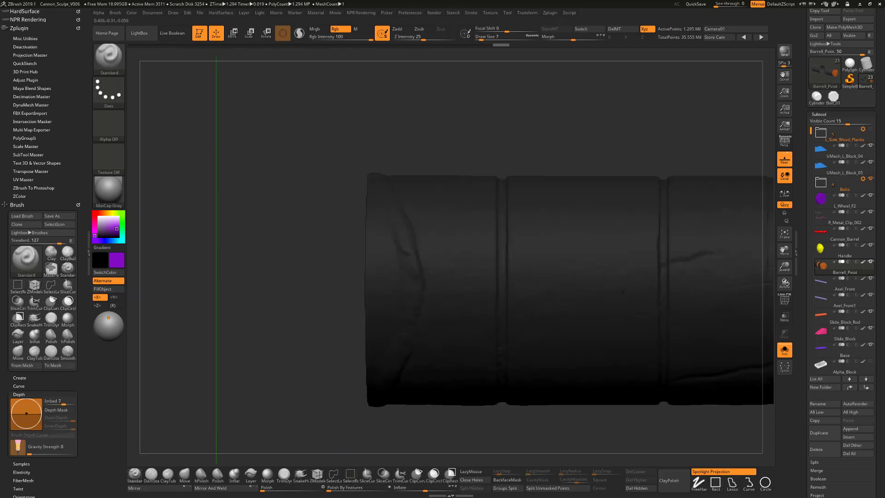
pyautogui.keyDown('alt'); pyautogui.moveTo(669, 166); pyautogui.dragTo(406, 157); pyautogui.keyUp('alt')
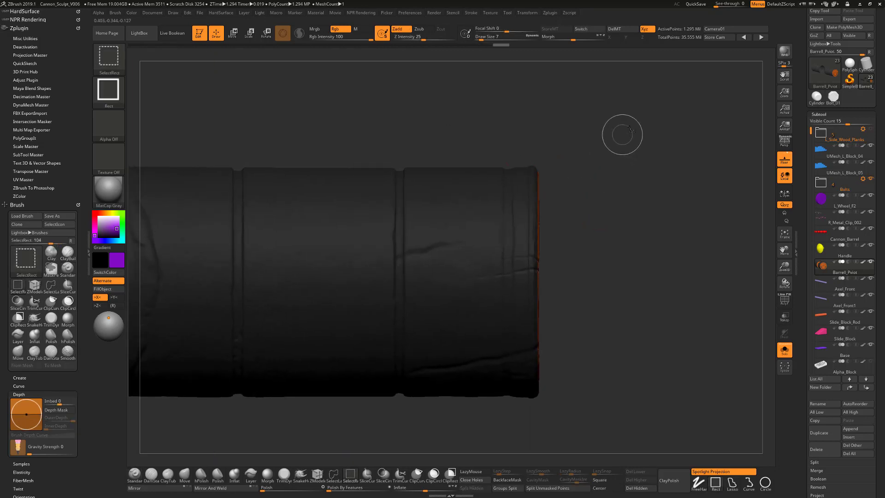
pyautogui.keyDown('ctrl'); pyautogui.keyDown('shift'); pyautogui.moveTo(629, 122); pyautogui.dragTo(538, 438); pyautogui.keyUp('shift'); pyautogui.keyUp('ctrl')
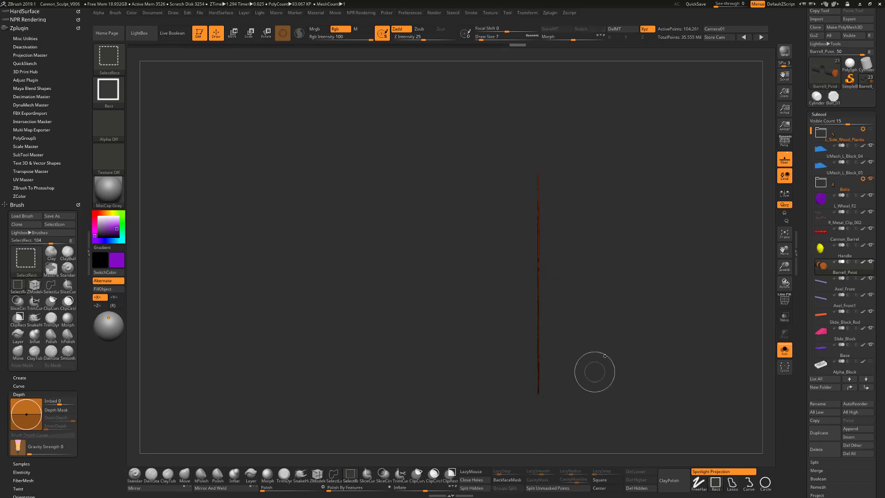
# - Fill the visible raised ornament slice of the pivot with orange (R 255, G 102, B 0) and unhide the whole pivot
pyautogui.moveTo(638, 357)
pyautogui.mouseDown()
pyautogui.moveTo(617, 364)
pyautogui.moveTo(598, 353)
pyautogui.mouseUp()
pyautogui.moveTo(510, 341); pyautogui.dragTo(651, 309)
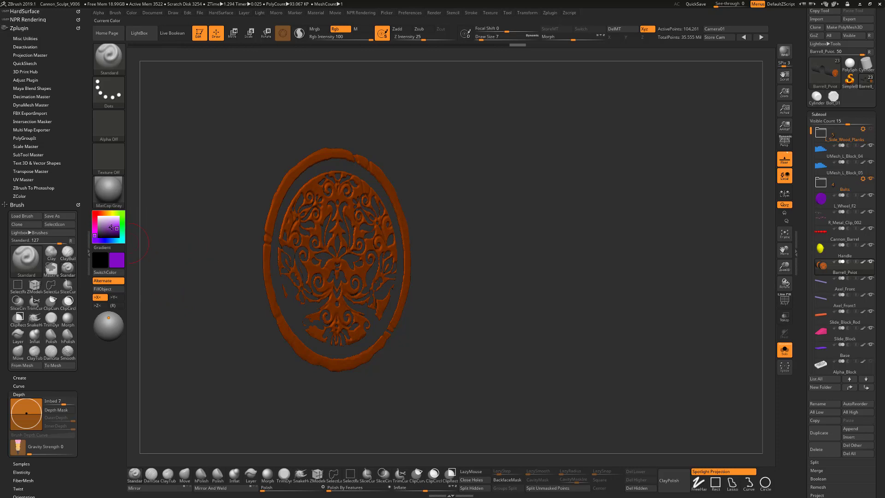
pyautogui.moveTo(109, 226); pyautogui.dragTo(280, 226)
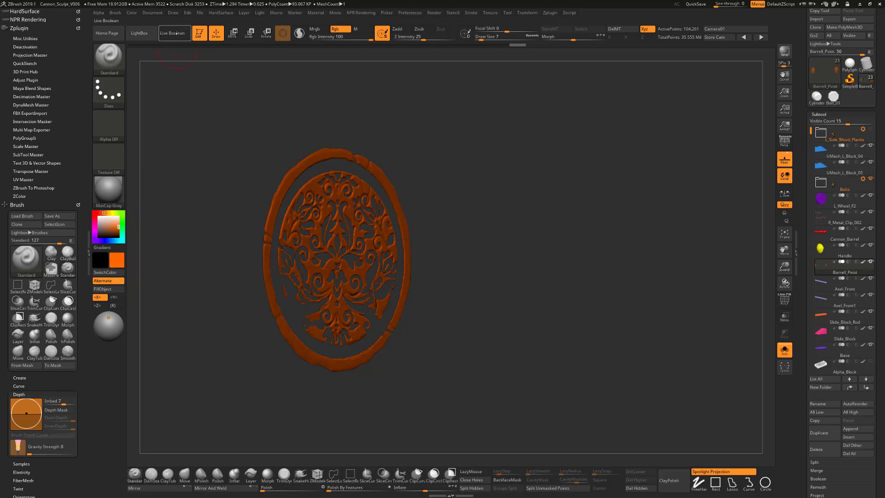
pyautogui.click(133, 13)
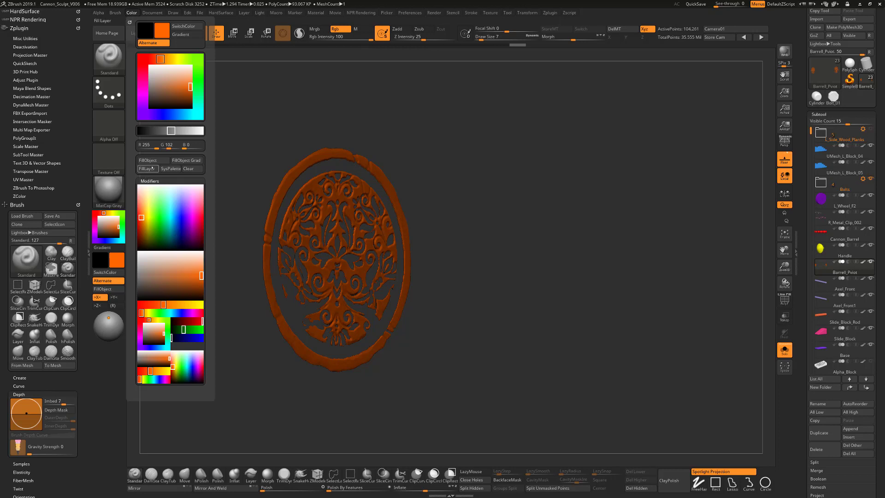
pyautogui.keyDown('ctrl'); pyautogui.keyDown('shift'); pyautogui.click(509, 272); pyautogui.keyUp('shift'); pyautogui.keyUp('ctrl')
# - Examine the pivot's painted end face from an angle and turn off Solo mode to show the whole cannon
pyautogui.moveTo(549, 285)
pyautogui.mouseDown()
pyautogui.moveTo(535, 273)
pyautogui.moveTo(553, 281)
pyautogui.mouseUp()
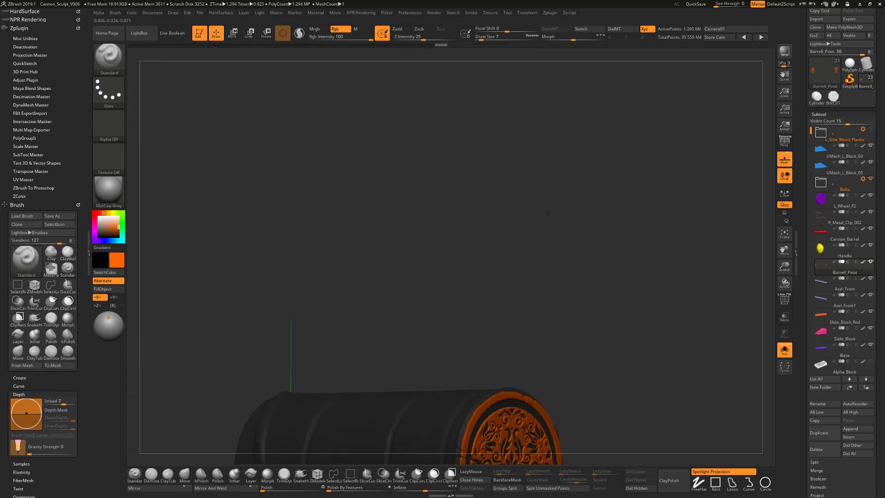
pyautogui.keyDown('alt'); pyautogui.moveTo(607, 338); pyautogui.dragTo(637, 192); pyautogui.keyUp('alt')
pyautogui.moveTo(696, 198); pyautogui.dragTo(638, 208)
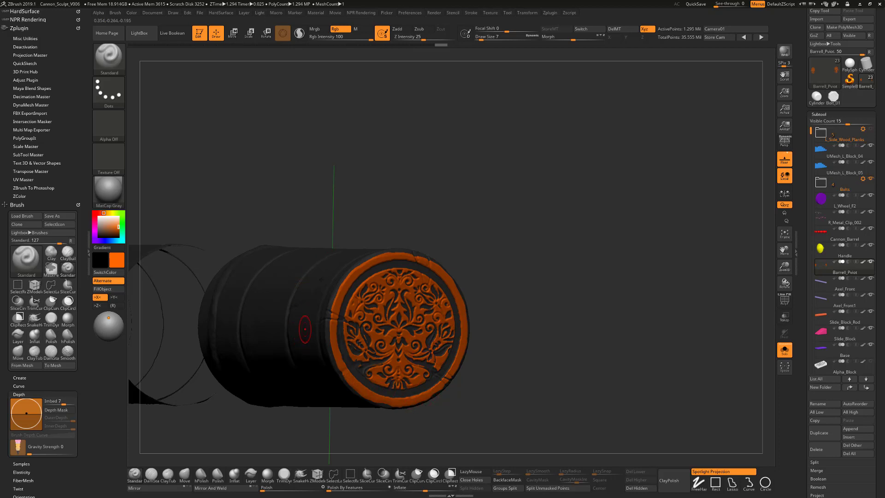
pyautogui.moveTo(482, 335)
pyautogui.mouseDown()
pyautogui.moveTo(528, 328)
pyautogui.moveTo(542, 211)
pyautogui.moveTo(592, 256)
pyautogui.mouseUp()
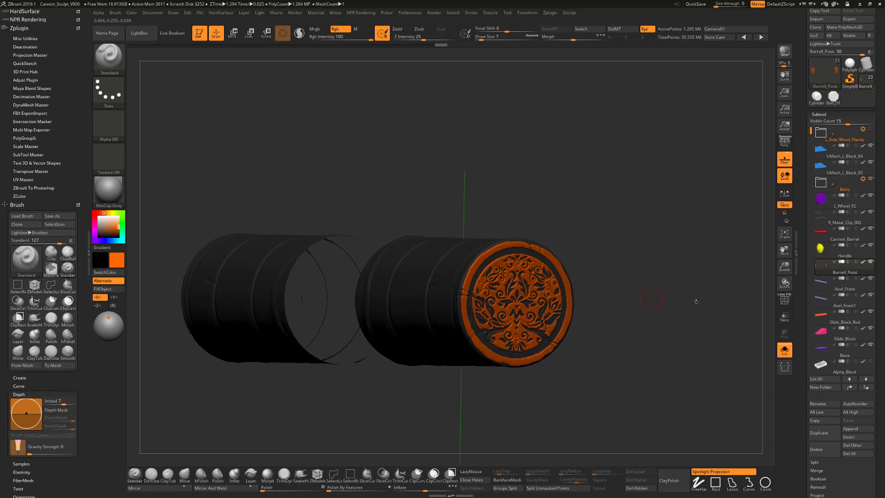
pyautogui.click(785, 350)
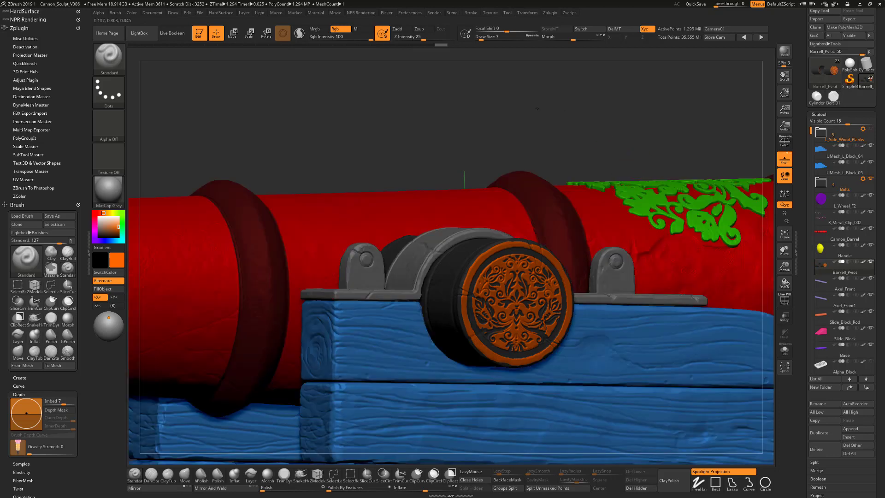
pyautogui.moveTo(537, 108); pyautogui.dragTo(532, 195)
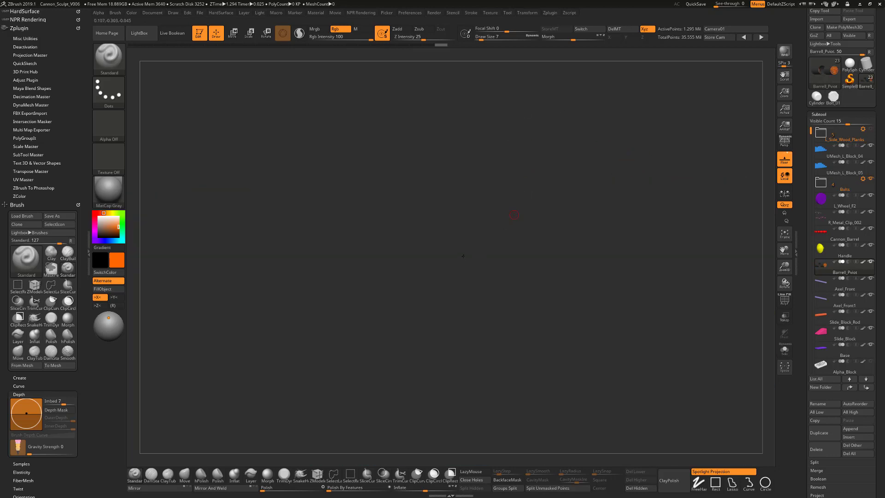
pyautogui.press('f')
# - Make the Cannon_Barrel subtool active, isolate it in Solo mode and turn it to a flat side view
pyautogui.moveTo(276, 339); pyautogui.dragTo(338, 203)
pyautogui.keyDown('alt'); pyautogui.click(332, 200); pyautogui.keyUp('alt')
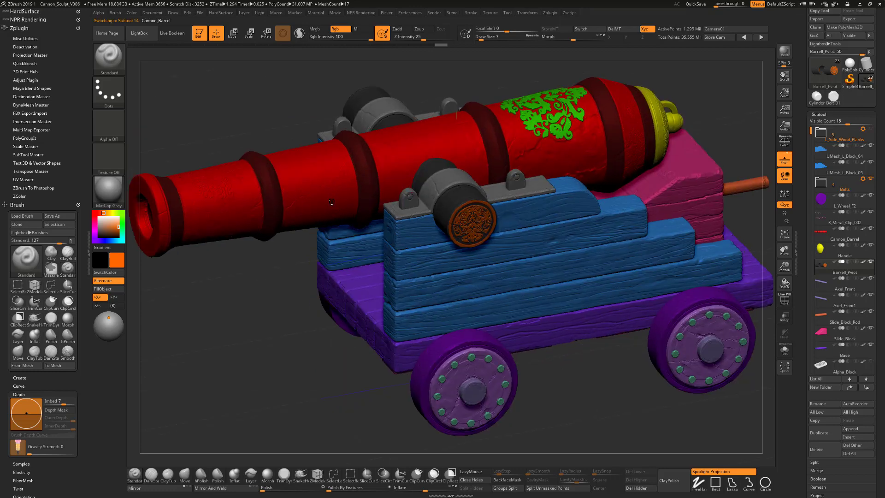
pyautogui.click(787, 353)
pyautogui.moveTo(641, 374); pyautogui.dragTo(652, 336)
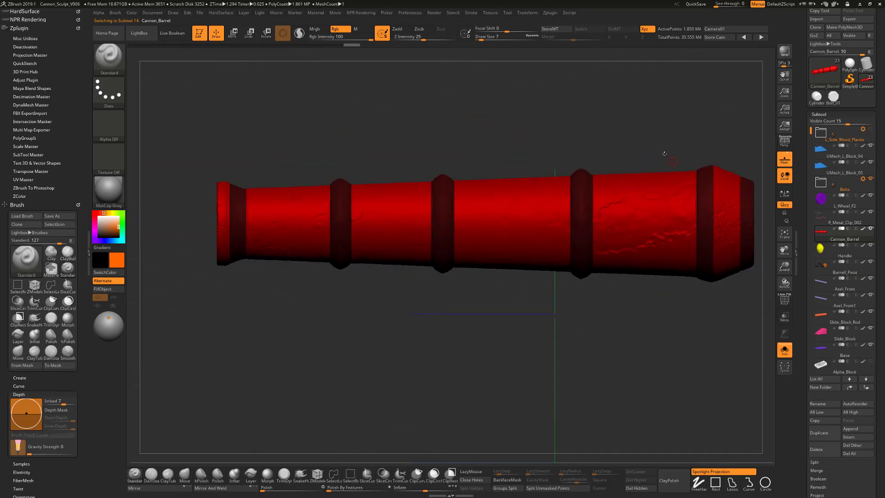
pyautogui.keyDown('alt'); pyautogui.moveTo(576, 141); pyautogui.dragTo(533, 143); pyautogui.keyUp('alt')
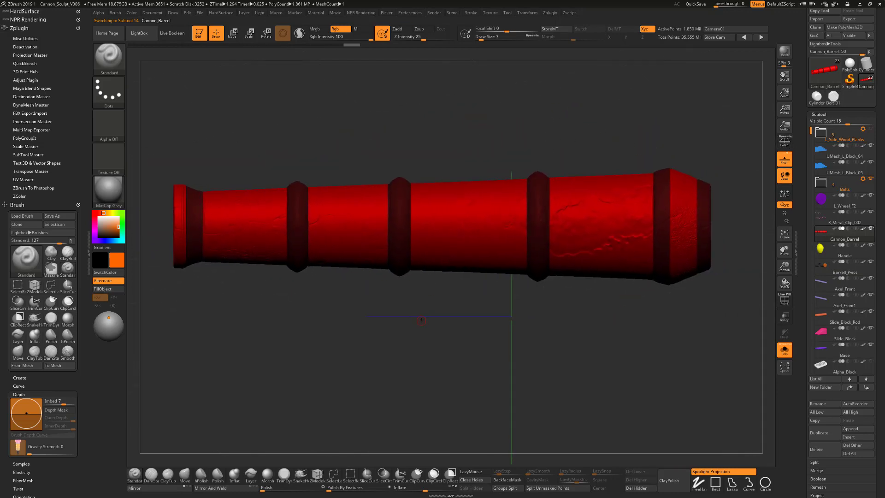
pyautogui.keyDown('alt'); pyautogui.moveTo(421, 320); pyautogui.dragTo(436, 338); pyautogui.keyUp('alt')
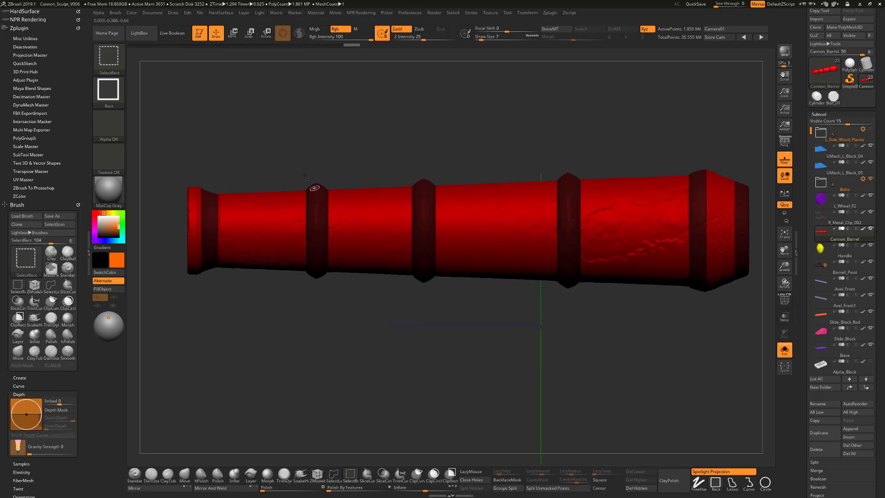
# - Try isolating a section near the muzzle and a thin lengthwise strip of the barrel, unhiding the whole barrel after each selection
pyautogui.keyDown('ctrl'); pyautogui.keyDown('shift'); pyautogui.moveTo(235, 152); pyautogui.dragTo(266, 320); pyautogui.keyUp('shift'); pyautogui.keyUp('ctrl')
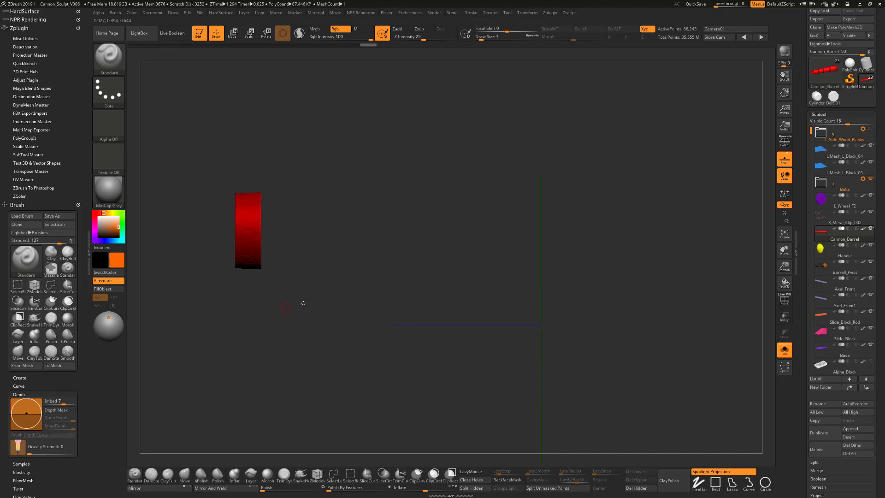
pyautogui.hotkey('ctrl', 'shift')
pyautogui.keyDown('ctrl'); pyautogui.keyDown('shift'); pyautogui.click(286, 340); pyautogui.keyUp('shift'); pyautogui.keyUp('ctrl')
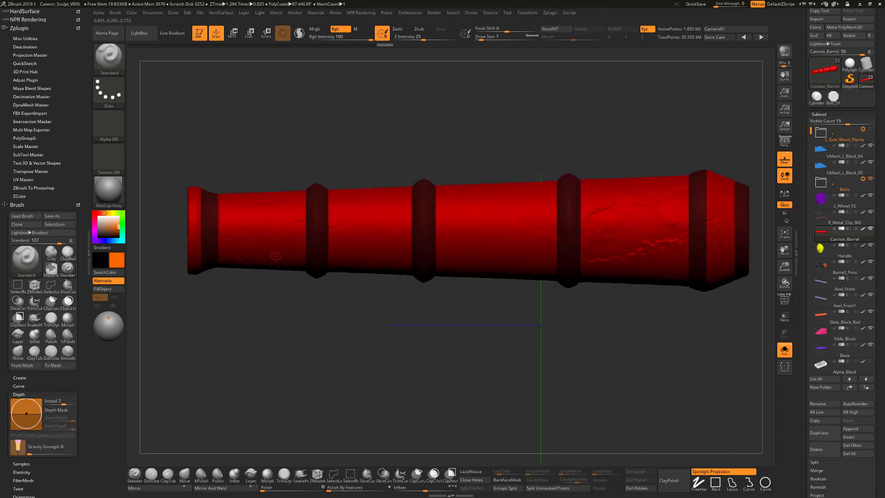
pyautogui.keyDown('ctrl'); pyautogui.keyDown('shift'); pyautogui.moveTo(246, 139); pyautogui.dragTo(329, 347); pyautogui.keyUp('shift'); pyautogui.keyUp('ctrl')
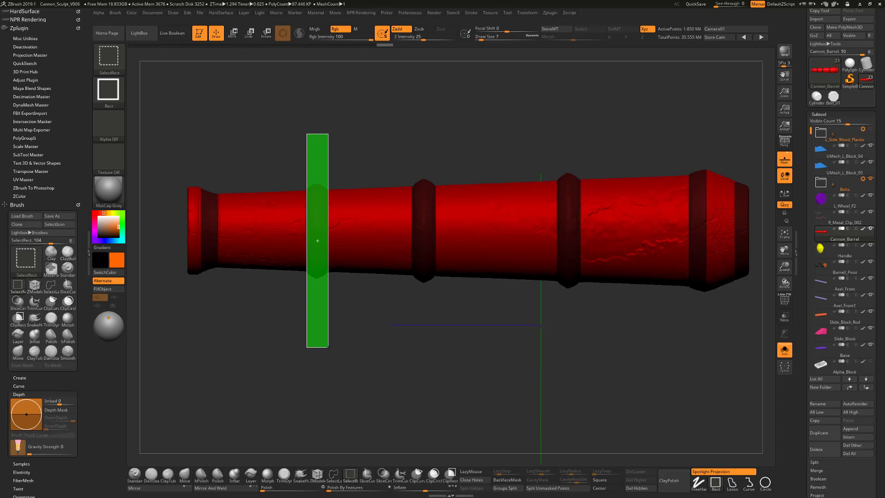
pyautogui.keyDown('ctrl'); pyautogui.keyDown('shift'); pyautogui.moveTo(329, 347); pyautogui.dragTo(751, 236); pyautogui.keyUp('shift'); pyautogui.keyUp('ctrl')
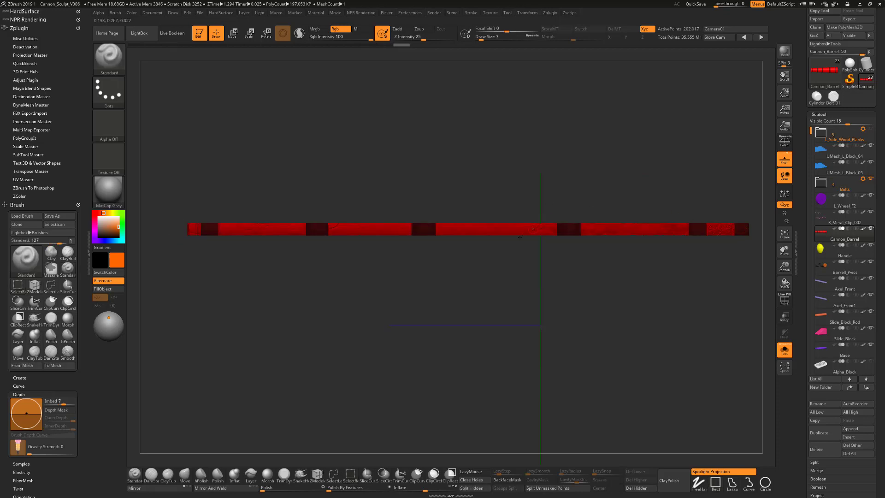
pyautogui.keyDown('ctrl'); pyautogui.keyDown('shift'); pyautogui.click(377, 334); pyautogui.keyUp('shift'); pyautogui.keyUp('ctrl')
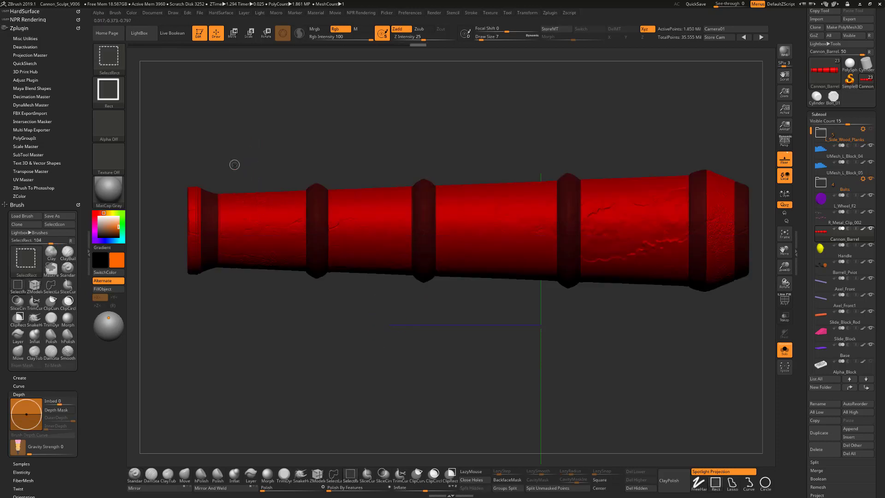
# - Isolate a thin ring just behind the barrel's muzzle moulding and invert the visibility so only that ring is hidden
pyautogui.moveTo(233, 165)
pyautogui.keyDown('ctrl'); pyautogui.keyDown('shift'); pyautogui.mouseDown()
pyautogui.moveTo(244, 310)
pyautogui.moveTo(230, 311)
pyautogui.moveTo(237, 309)
pyautogui.mouseUp(); pyautogui.keyUp('shift'); pyautogui.keyUp('ctrl')
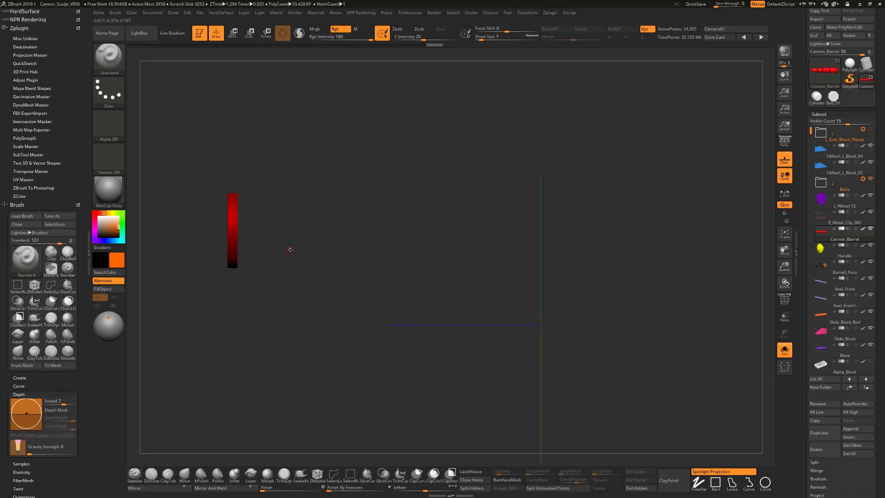
pyautogui.hotkey('ctrl', 'shift')
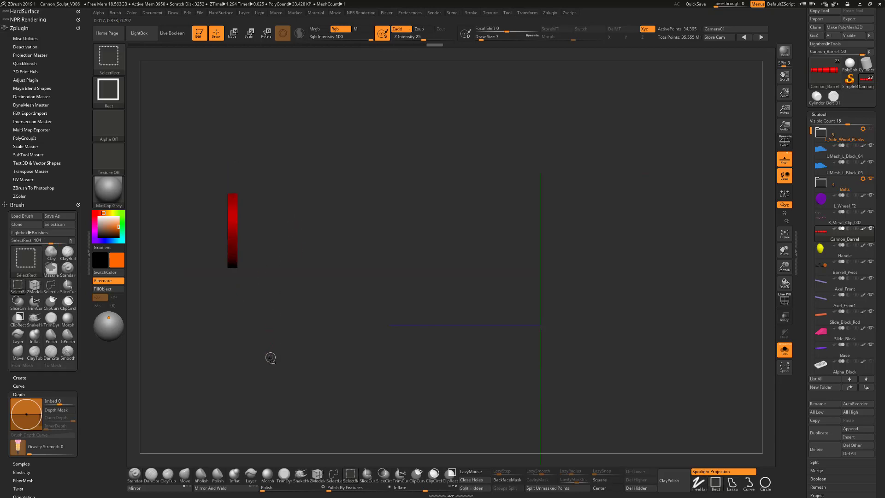
pyautogui.keyDown('ctrl'); pyautogui.keyDown('shift'); pyautogui.click(272, 363); pyautogui.keyUp('shift'); pyautogui.keyUp('ctrl')
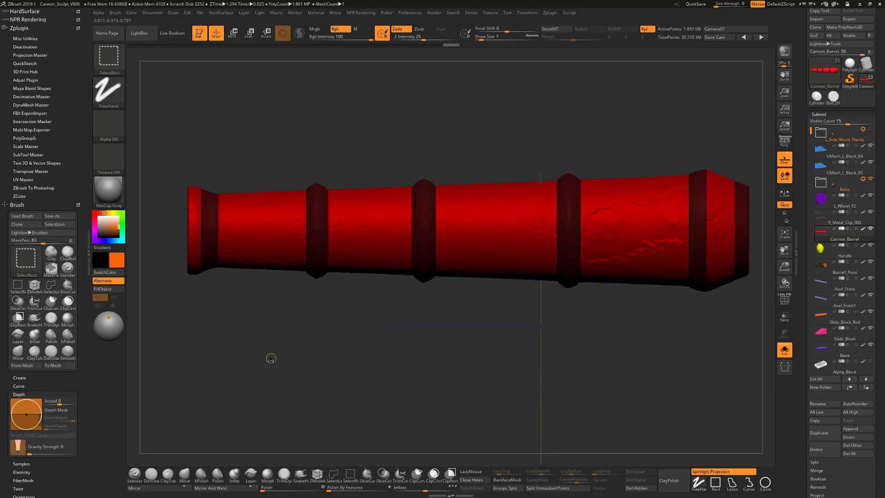
pyautogui.hotkey('ctrl', 'z')
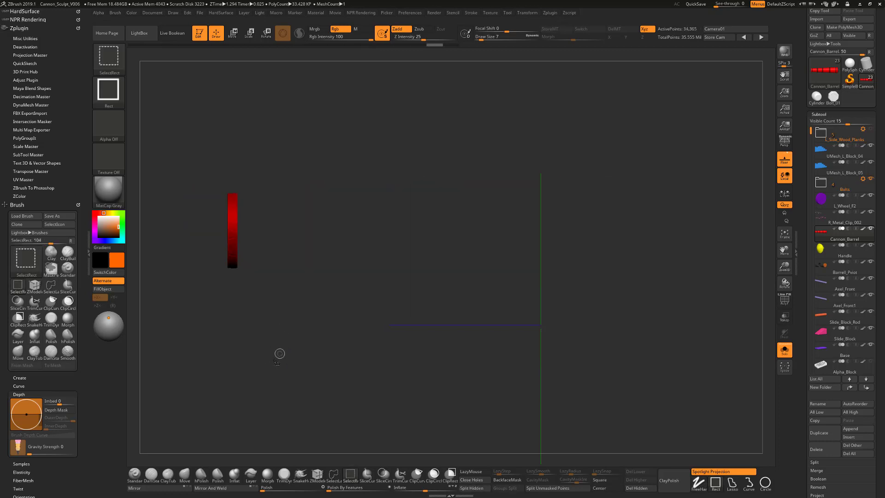
pyautogui.keyDown('ctrl'); pyautogui.keyDown('shift'); pyautogui.click(279, 352); pyautogui.keyUp('shift'); pyautogui.keyUp('ctrl')
pyautogui.hotkey('ctrl', 'z')
pyautogui.keyDown('ctrl'); pyautogui.keyDown('shift'); pyautogui.moveTo(298, 323); pyautogui.dragTo(238, 409); pyautogui.keyUp('shift'); pyautogui.keyUp('ctrl')
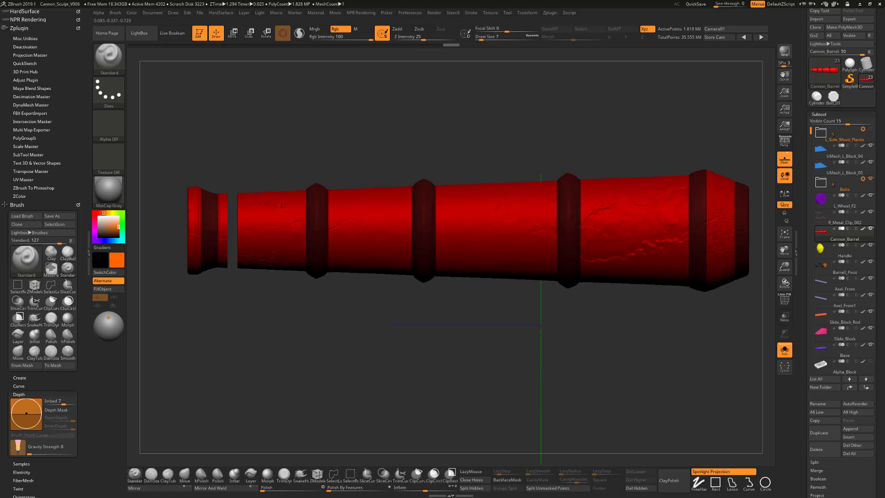
# - Hide three more thin rings of the barrel, one just behind each of the next three raised bands
pyautogui.moveTo(270, 128)
pyautogui.keyDown('ctrl'); pyautogui.keyDown('shift'); pyautogui.mouseDown()
pyautogui.moveTo(282, 300)
pyautogui.moveTo(368, 301)
pyautogui.moveTo(347, 317)
pyautogui.mouseUp(); pyautogui.keyUp('shift'); pyautogui.keyUp('ctrl')
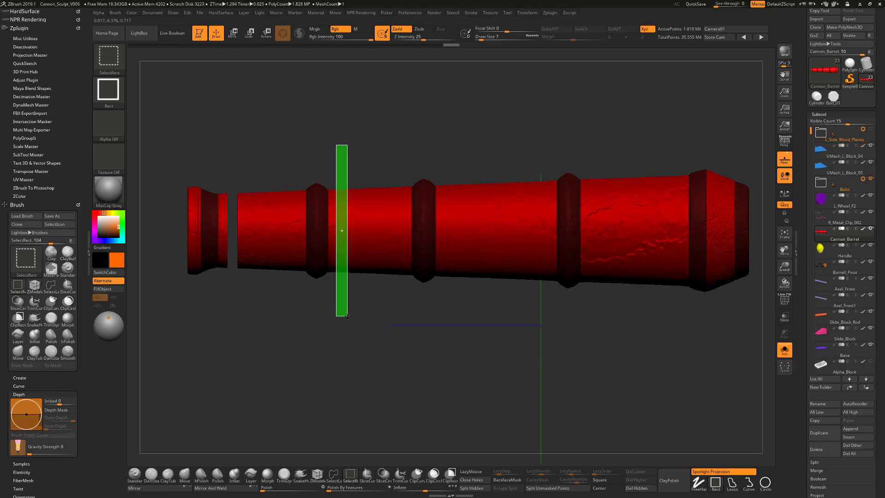
pyautogui.keyDown('ctrl'); pyautogui.keyDown('shift'); pyautogui.moveTo(347, 316); pyautogui.dragTo(347, 317); pyautogui.keyUp('shift'); pyautogui.keyUp('ctrl')
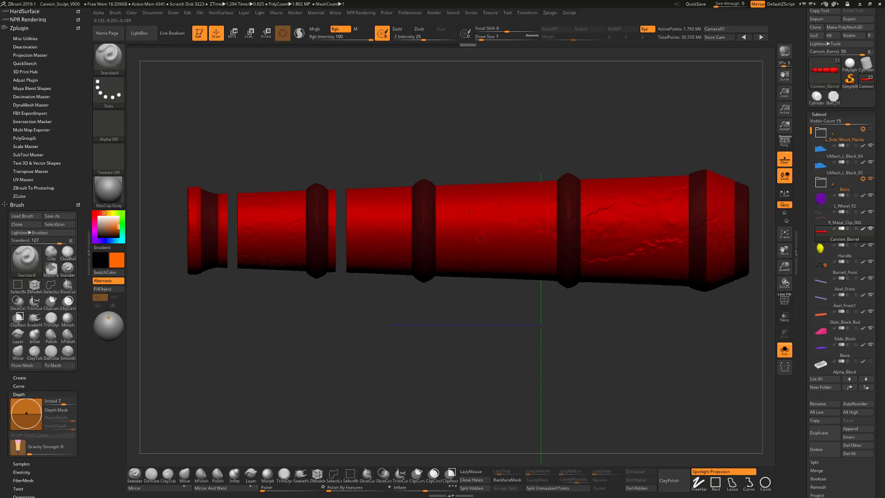
pyautogui.hotkey('ctrl', 'shift')
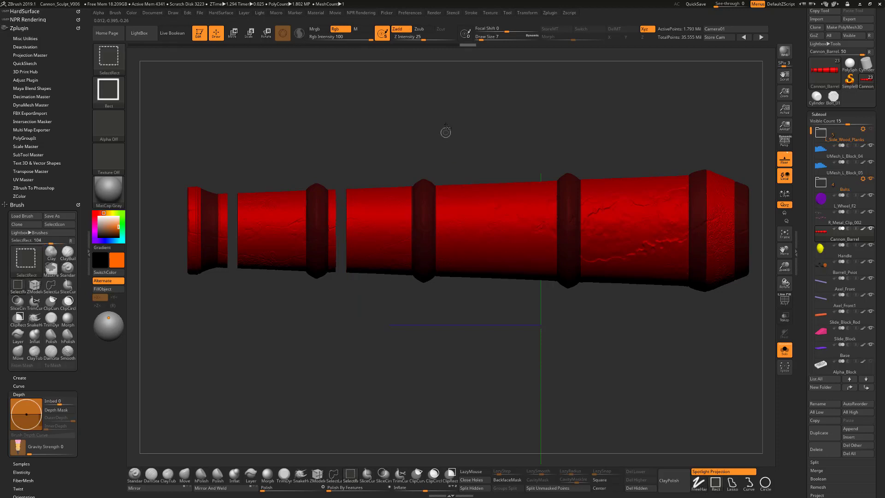
pyautogui.keyDown('ctrl'); pyautogui.keyDown('shift'); pyautogui.moveTo(442, 118); pyautogui.dragTo(455, 317); pyautogui.keyUp('shift'); pyautogui.keyUp('ctrl')
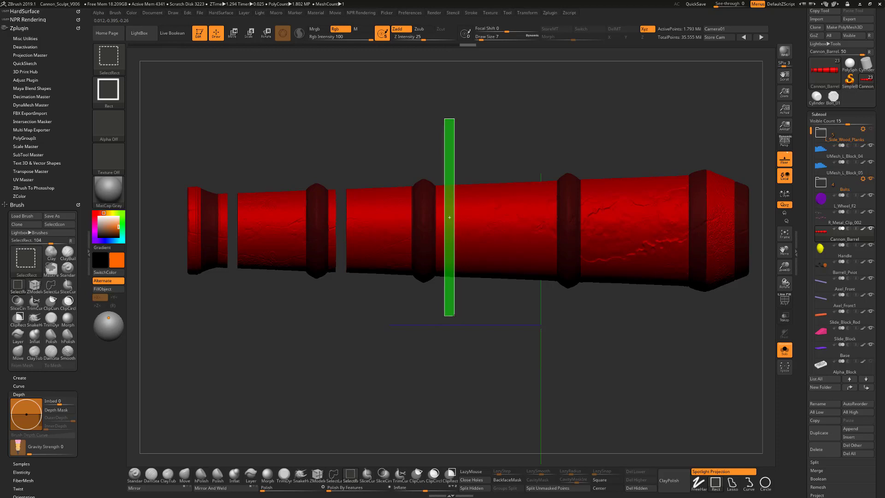
pyautogui.keyDown('ctrl'); pyautogui.keyDown('alt'); pyautogui.keyDown('shift'); pyautogui.moveTo(454, 316); pyautogui.dragTo(454, 317); pyautogui.keyUp('shift'); pyautogui.keyUp('alt'); pyautogui.keyUp('ctrl')
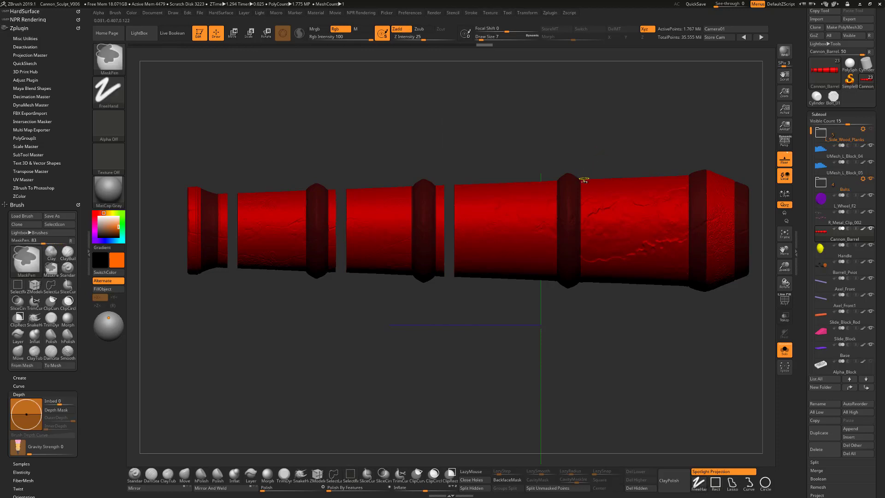
pyautogui.moveTo(593, 138)
pyautogui.keyDown('ctrl'); pyautogui.keyDown('shift'); pyautogui.mouseDown()
pyautogui.moveTo(601, 263)
pyautogui.moveTo(615, 302)
pyautogui.moveTo(625, 304)
pyautogui.moveTo(598, 308)
pyautogui.mouseUp(); pyautogui.keyUp('shift'); pyautogui.keyUp('ctrl')
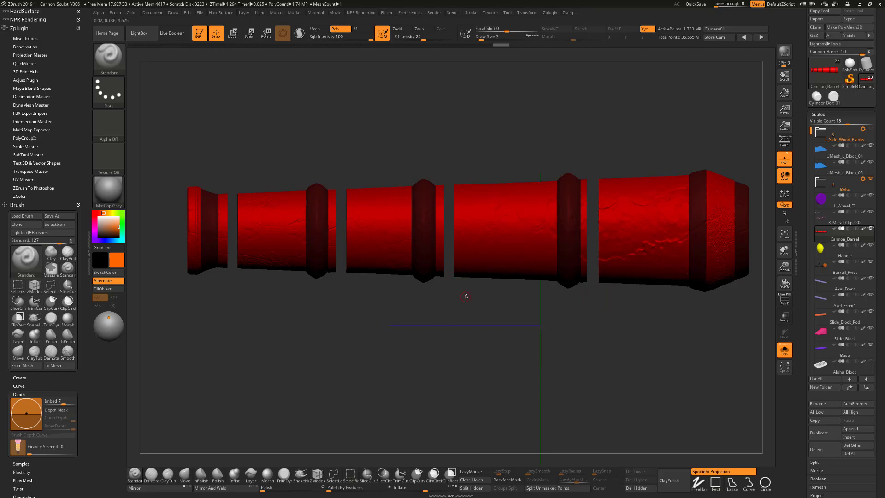
# - Invert the visibility to show only the four thin barrel rings and fill them with light salmon red
pyautogui.hotkey('ctrl', 'shift')
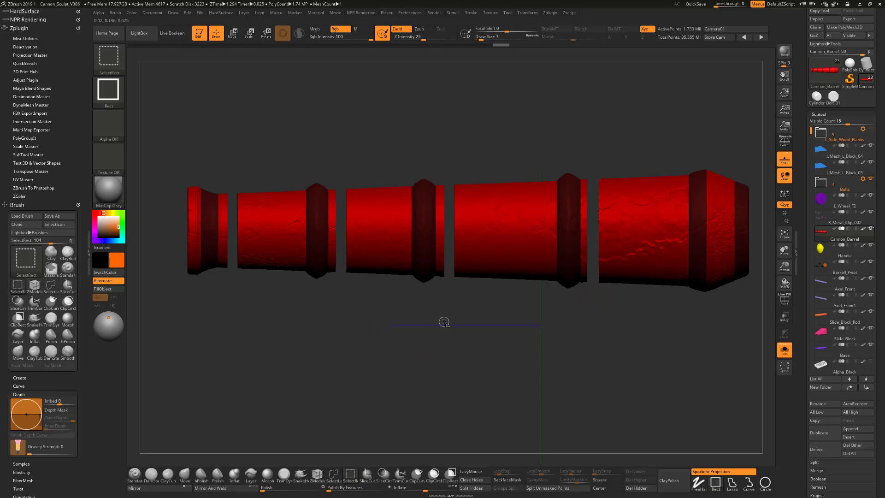
pyautogui.keyDown('ctrl'); pyautogui.keyDown('shift'); pyautogui.moveTo(456, 309); pyautogui.dragTo(369, 385); pyautogui.keyUp('shift'); pyautogui.keyUp('ctrl')
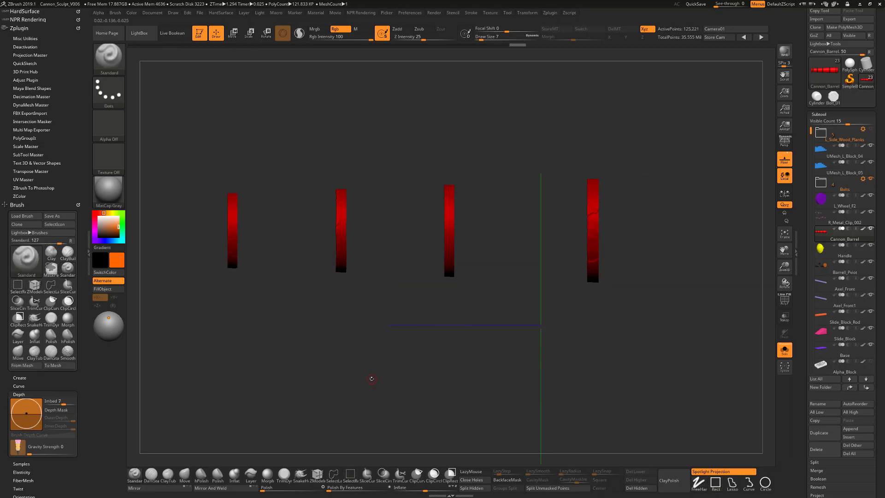
pyautogui.moveTo(109, 225); pyautogui.dragTo(235, 218)
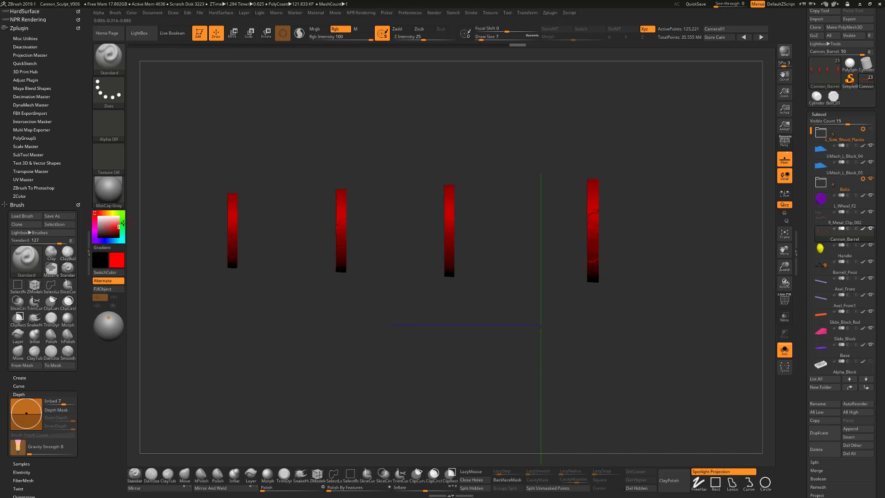
pyautogui.moveTo(117, 227); pyautogui.dragTo(113, 223)
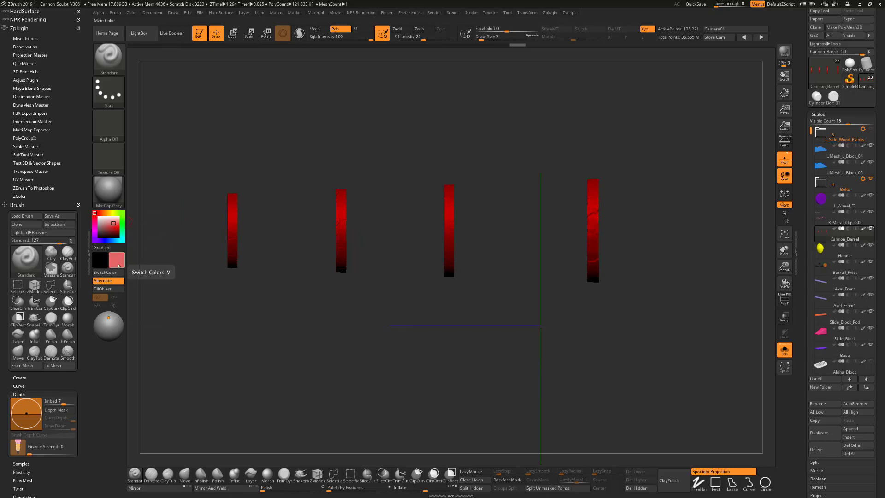
pyautogui.click(114, 289)
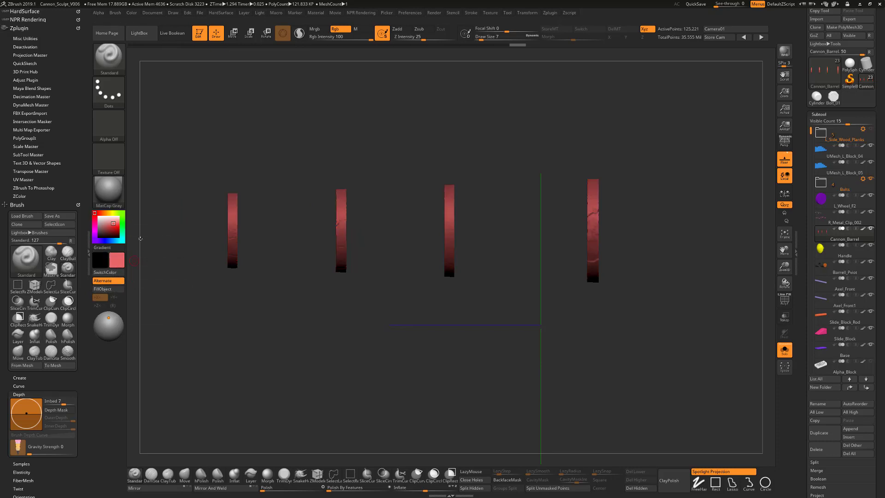
pyautogui.click(131, 14)
# - Unhide the whole barrel and view its painted rings from an angle
pyautogui.hotkey('ctrl', 'shift')
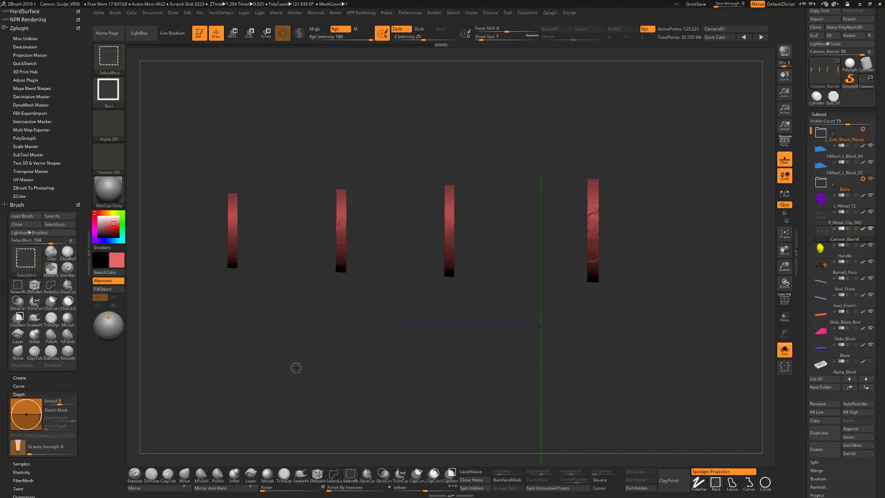
pyautogui.keyDown('ctrl'); pyautogui.keyDown('shift'); pyautogui.click(299, 367); pyautogui.keyUp('shift'); pyautogui.keyUp('ctrl')
pyautogui.moveTo(299, 367)
pyautogui.mouseDown()
pyautogui.moveTo(333, 389)
pyautogui.moveTo(324, 357)
pyautogui.mouseUp()
pyautogui.press('ctrl')
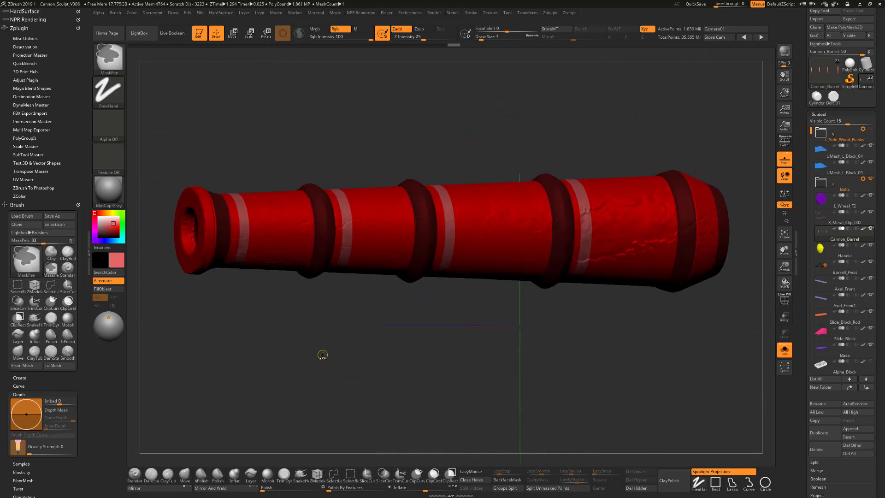
# - Undo the light salmon fill and the ring hiding and isolating operations on the cannon barrel
pyautogui.hotkey('ctrl', 'z')
pyautogui.hotkey('ctrl', 'z')
pyautogui.hotkey('ctrl', 'z')
pyautogui.hotkey('ctrl', 'z')
pyautogui.hotkey('ctrl', 'z')
pyautogui.hotkey('ctrl', 'z')
pyautogui.hotkey('ctrl', 'z')
pyautogui.hotkey('ctrl', 'z')
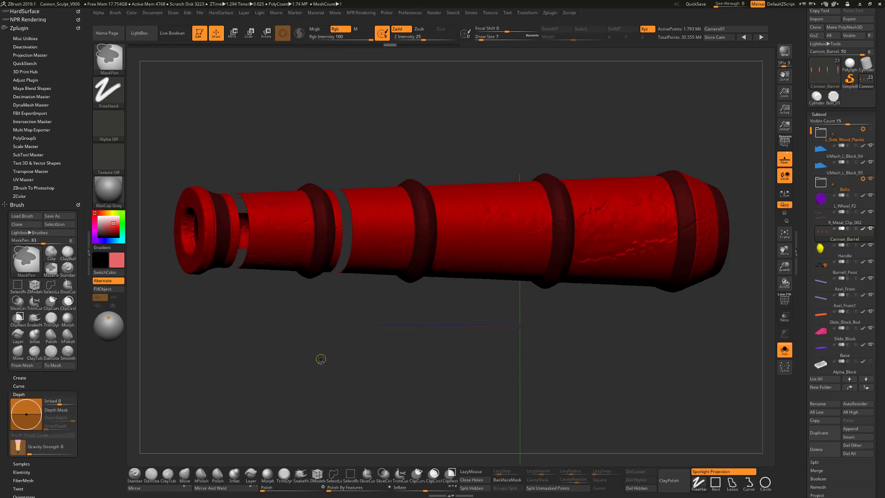
pyautogui.hotkey('ctrl', 'z')
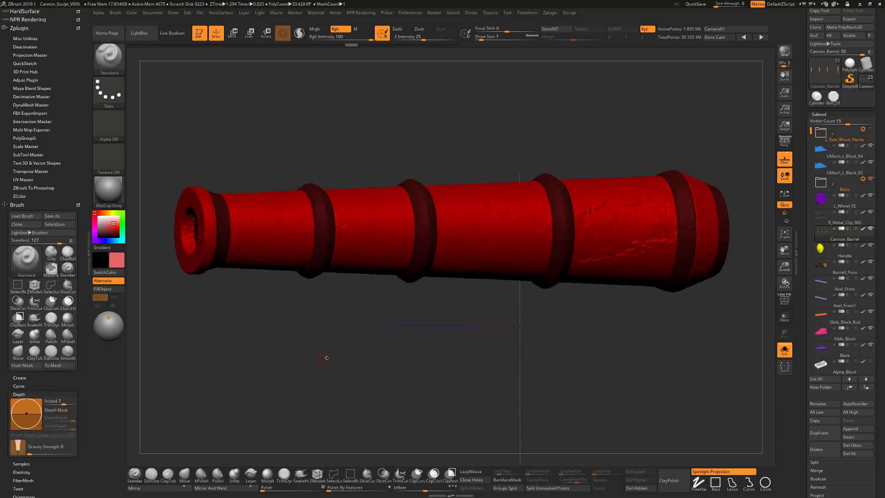
# - Turn off solo display and enable perspective so the whole painted cannon is in view
pyautogui.moveTo(326, 358); pyautogui.dragTo(337, 357)
pyautogui.click(785, 351)
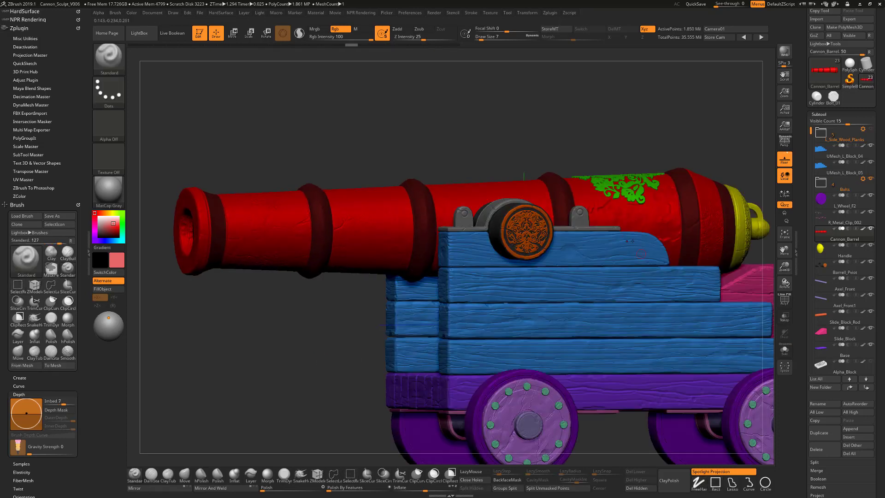
pyautogui.moveTo(506, 120); pyautogui.dragTo(460, 84)
pyautogui.click(784, 142)
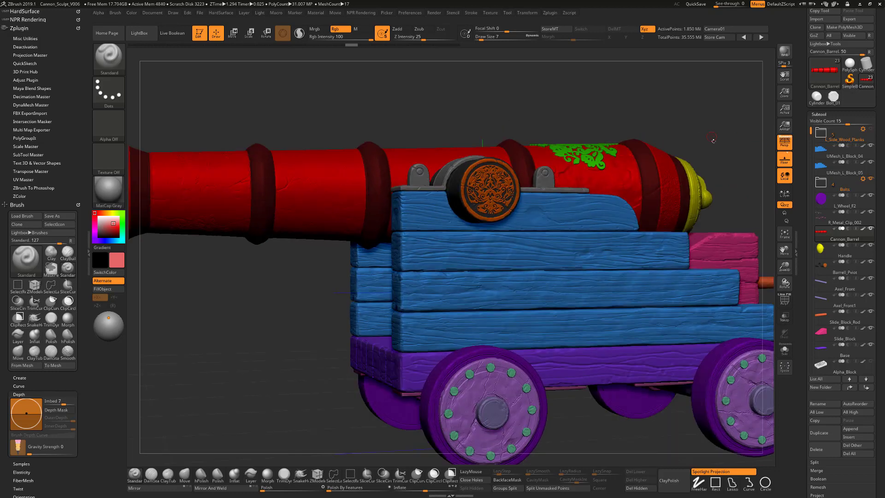
pyautogui.keyDown('alt'); pyautogui.moveTo(708, 135); pyautogui.dragTo(679, 160); pyautogui.keyUp('alt')
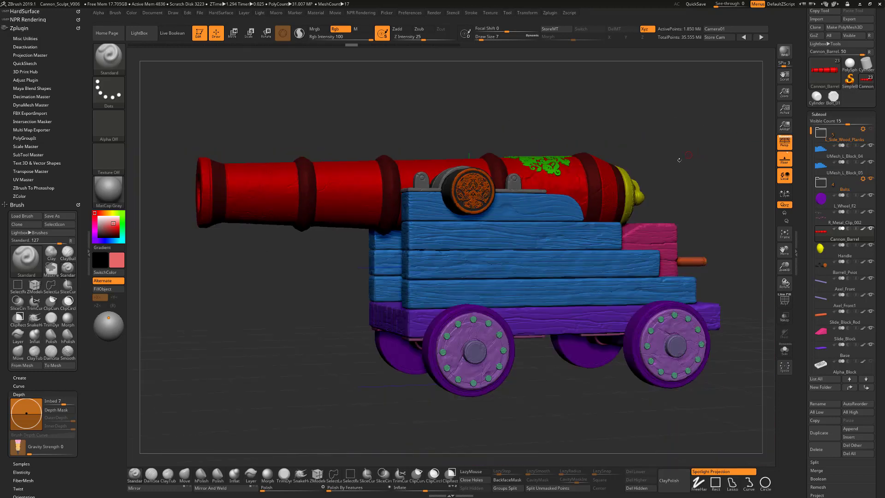
# - Select the front wheel subtool L_Wheel_F, show it alone and view its outer face at an angle
pyautogui.keyDown('alt'); pyautogui.click(493, 344); pyautogui.keyUp('alt')
pyautogui.click(785, 350)
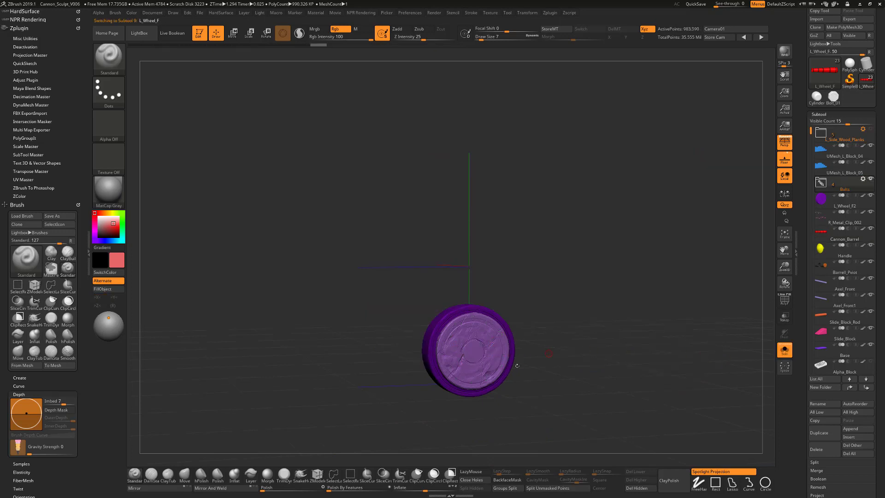
pyautogui.moveTo(518, 365); pyautogui.dragTo(610, 325)
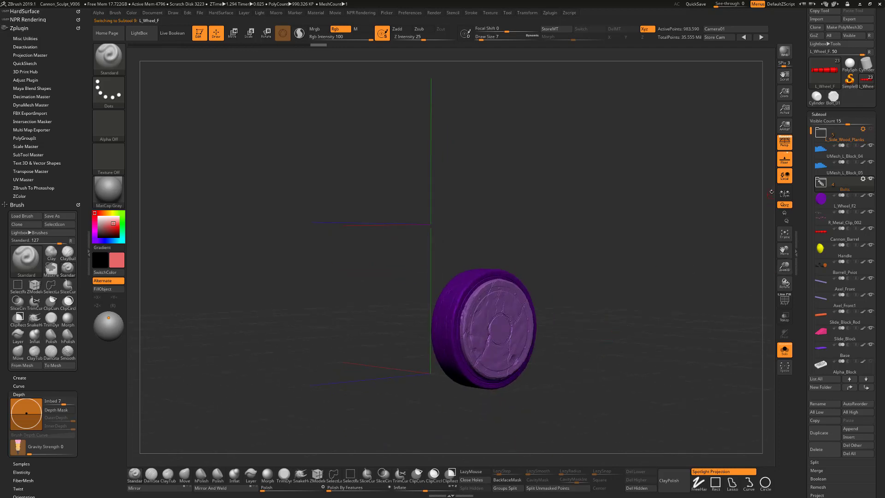
# - Expand the Bolts folder in the subtool list and turn off the polypaint display of L_Wheel_F
pyautogui.scroll(-3, 807, 138)
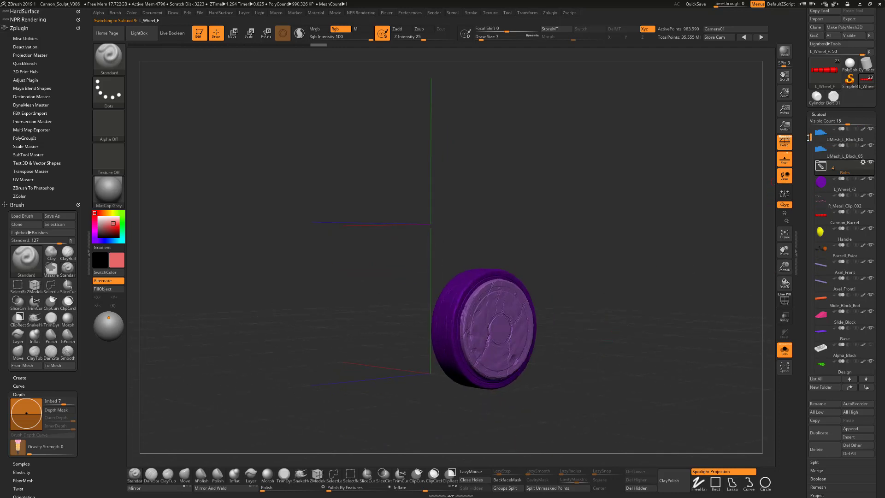
pyautogui.scroll(3, 806, 174)
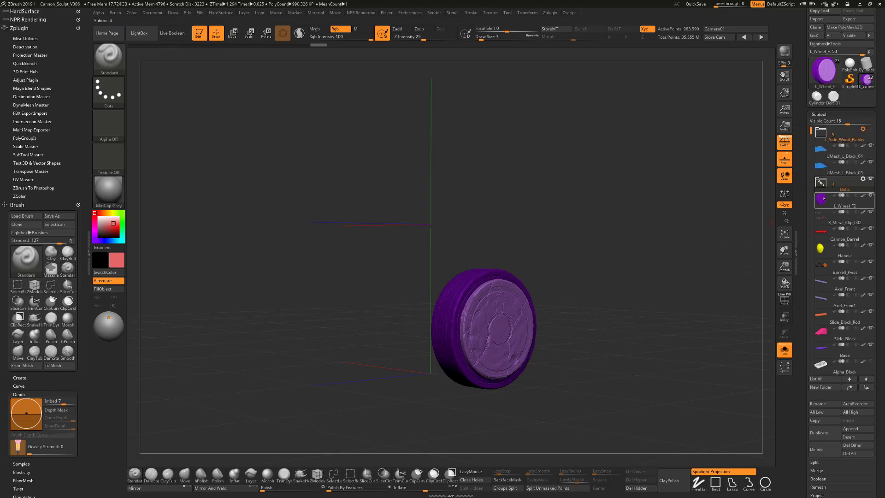
pyautogui.click(842, 183)
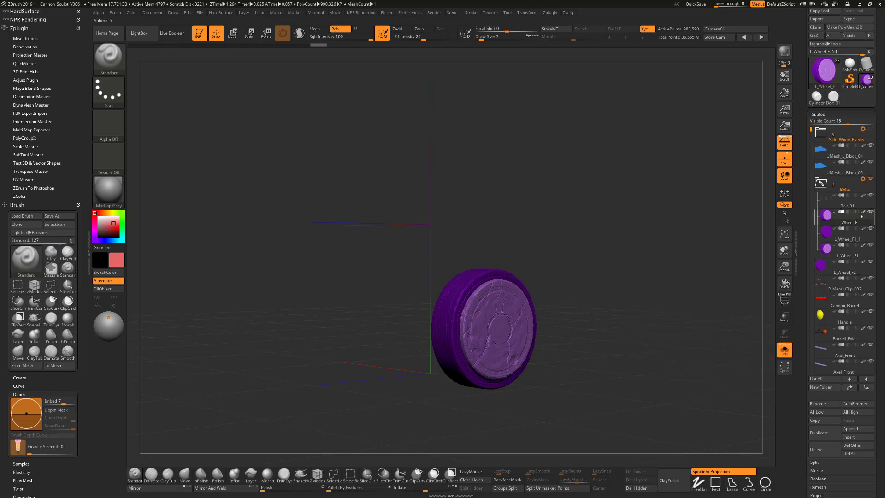
pyautogui.click(862, 211)
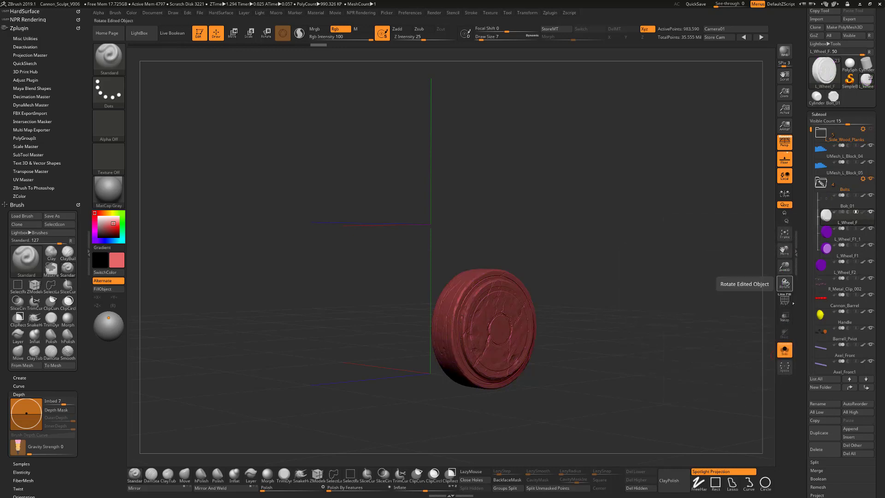
# - Examine the wheel's polygroups with the polyframe display, turn it off again and face the wheel's outer side
pyautogui.click(784, 299)
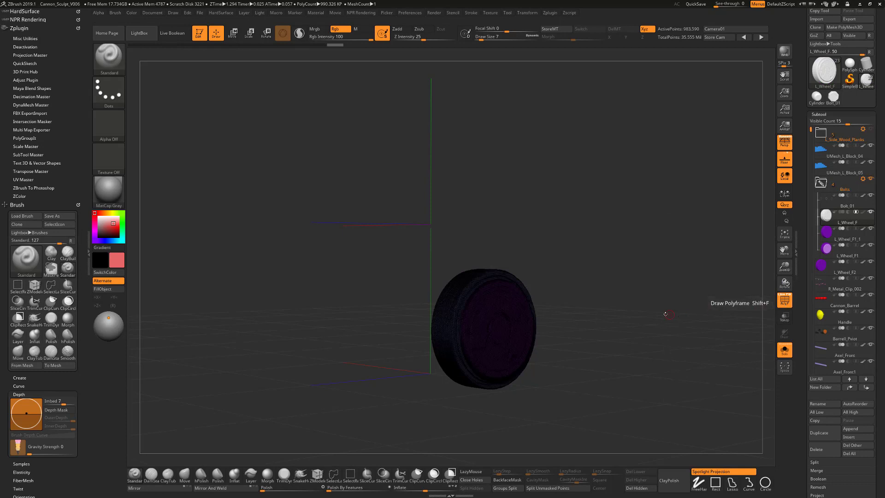
pyautogui.keyDown('ctrl'); pyautogui.moveTo(664, 314); pyautogui.dragTo(667, 247, button='right'); pyautogui.keyUp('ctrl')
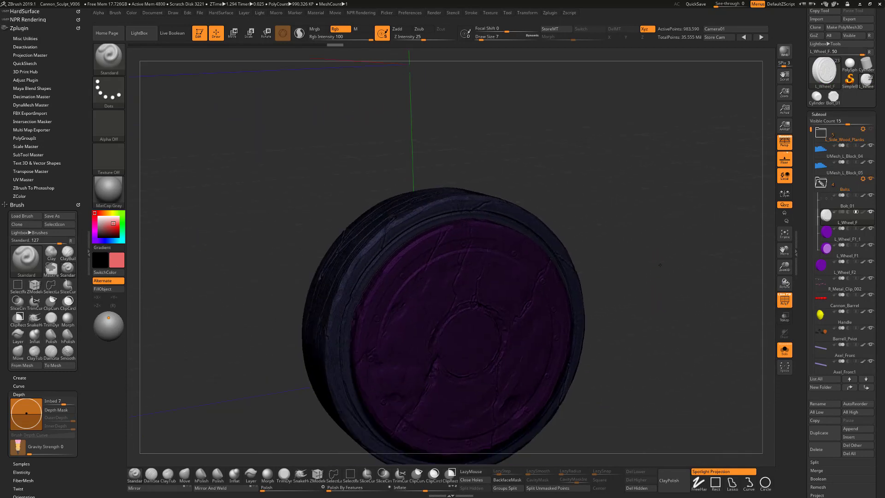
pyautogui.moveTo(664, 311); pyautogui.dragTo(691, 255, button='right')
pyautogui.hotkey('shift', 'f')
pyautogui.moveTo(573, 259)
pyautogui.keyDown('alt'); pyautogui.mouseDown(button='right')
pyautogui.moveTo(732, 311)
pyautogui.moveTo(638, 305)
pyautogui.mouseUp(button='right'); pyautogui.keyUp('alt')
# - Mask the round hub at the wheel's centre, turn it into its own polygroup and check it with the polyframe
pyautogui.press('ctrl')
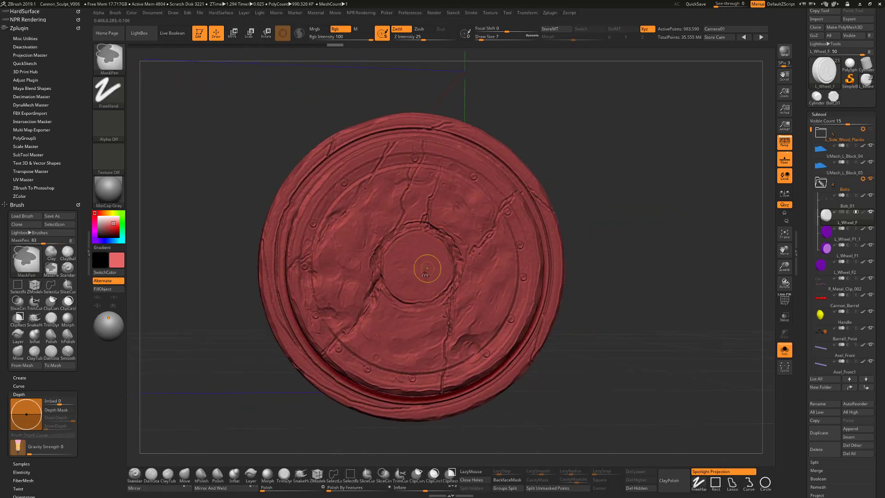
pyautogui.moveTo(407, 266)
pyautogui.keyDown('ctrl'); pyautogui.mouseDown()
pyautogui.moveTo(408, 276)
pyautogui.moveTo(406, 253)
pyautogui.moveTo(401, 280)
pyautogui.moveTo(442, 251)
pyautogui.moveTo(422, 285)
pyautogui.mouseUp(); pyautogui.keyUp('ctrl')
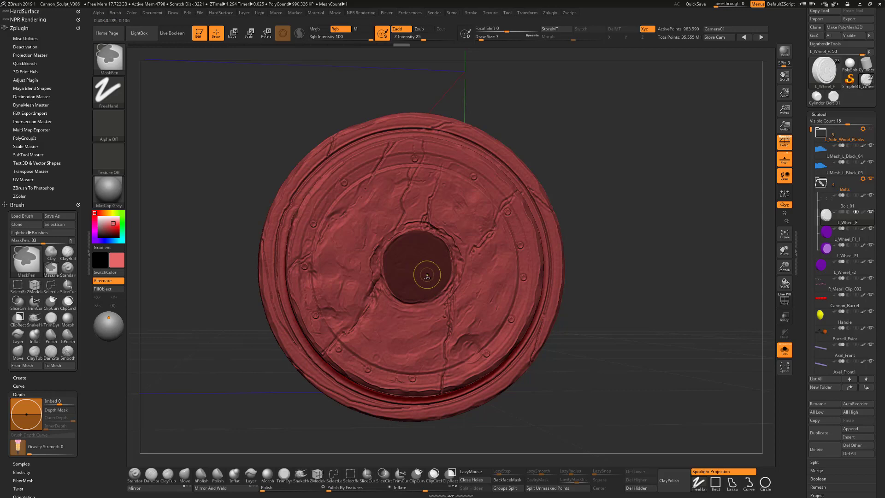
pyautogui.moveTo(585, 256)
pyautogui.mouseDown()
pyautogui.moveTo(733, 256)
pyautogui.moveTo(615, 257)
pyautogui.moveTo(703, 297)
pyautogui.mouseUp()
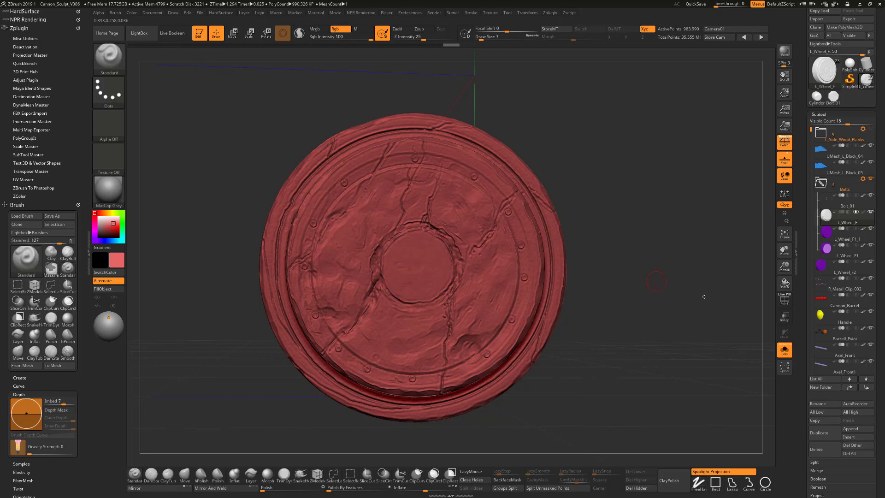
pyautogui.click(785, 300)
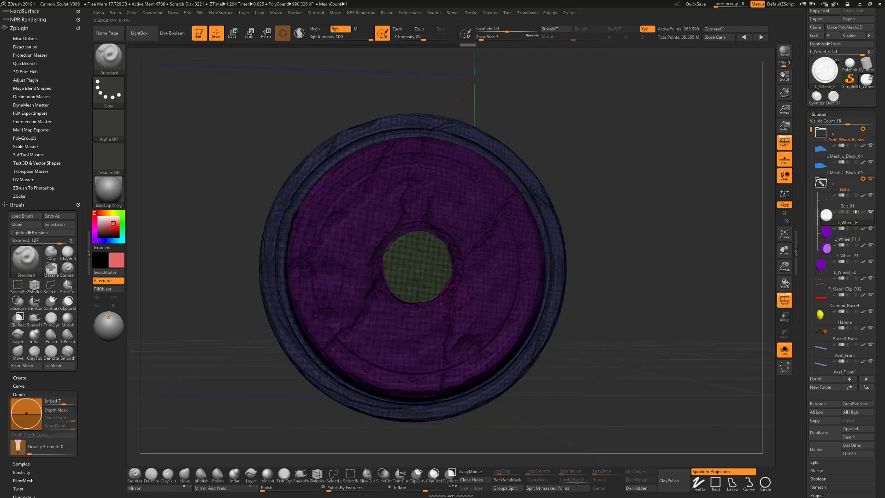
pyautogui.moveTo(628, 253); pyautogui.dragTo(584, 245)
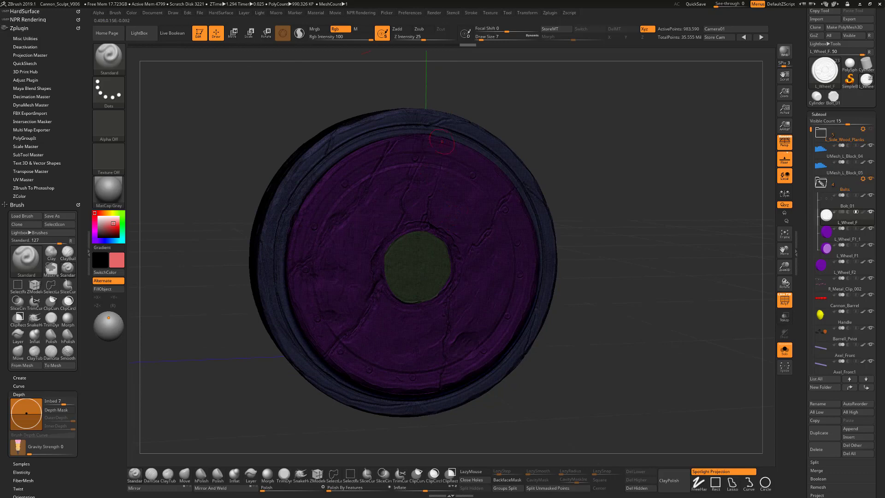
pyautogui.click(784, 300)
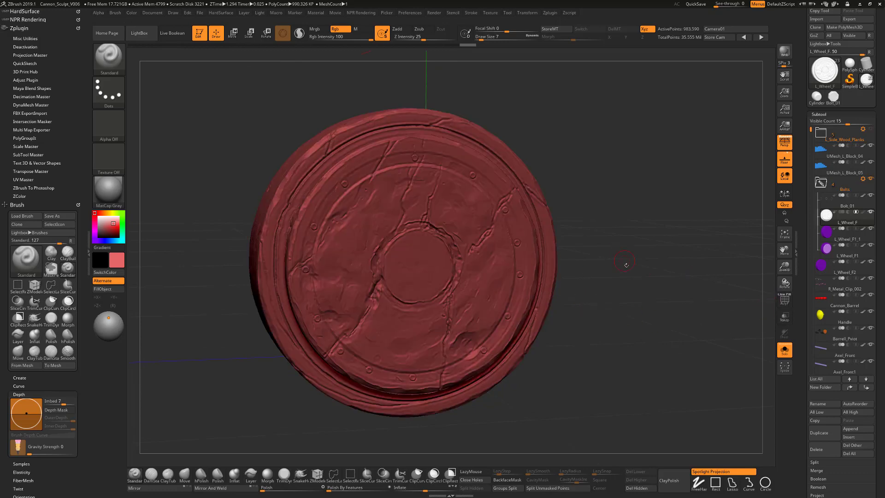
pyautogui.moveTo(627, 265)
pyautogui.mouseDown()
pyautogui.moveTo(630, 285)
pyautogui.moveTo(694, 273)
pyautogui.mouseUp()
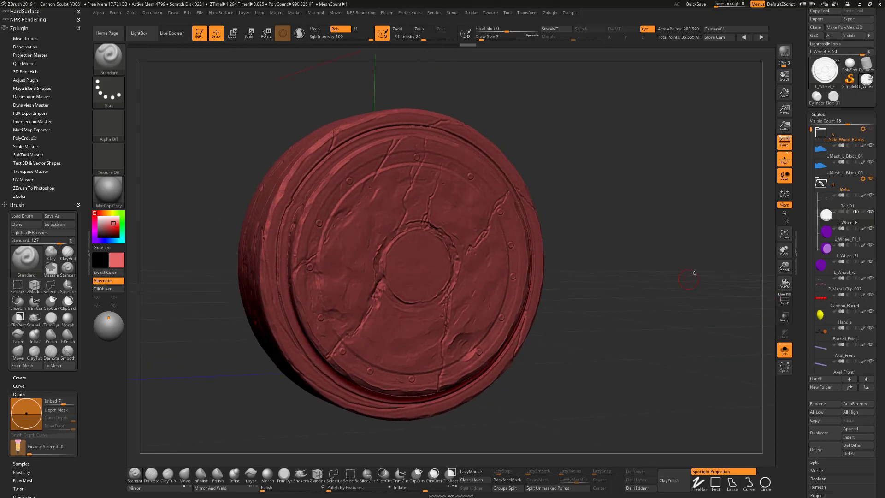
# - Turn the wheel's polypaint back on, isolate the hub polygroup and invert the visibility so only the hub is hidden
pyautogui.click(863, 213)
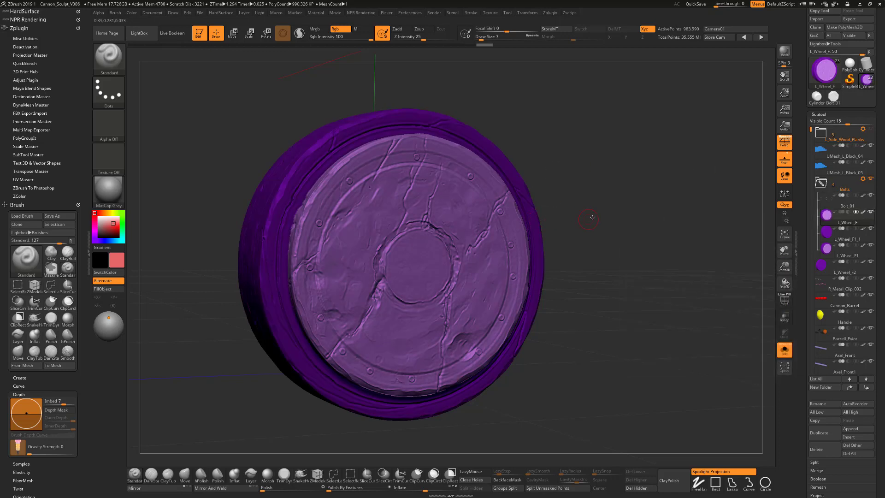
pyautogui.hotkey('ctrl', 'shift')
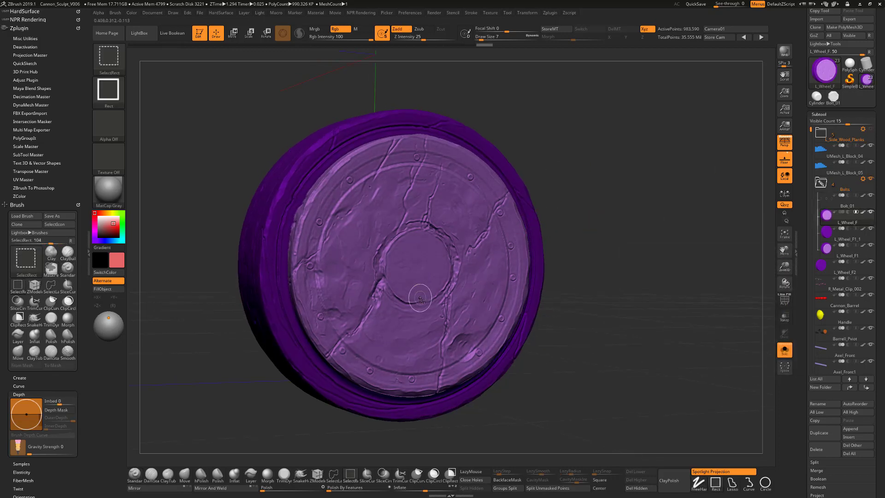
pyautogui.keyDown('ctrl'); pyautogui.keyDown('shift'); pyautogui.click(433, 276); pyautogui.keyUp('shift'); pyautogui.keyUp('ctrl')
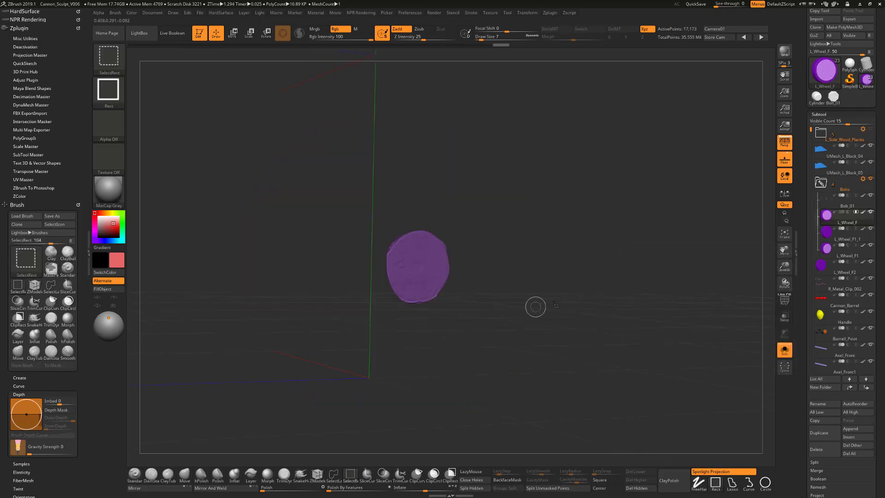
pyautogui.keyDown('ctrl'); pyautogui.keyDown('shift'); pyautogui.click(544, 292); pyautogui.keyUp('shift'); pyautogui.keyUp('ctrl')
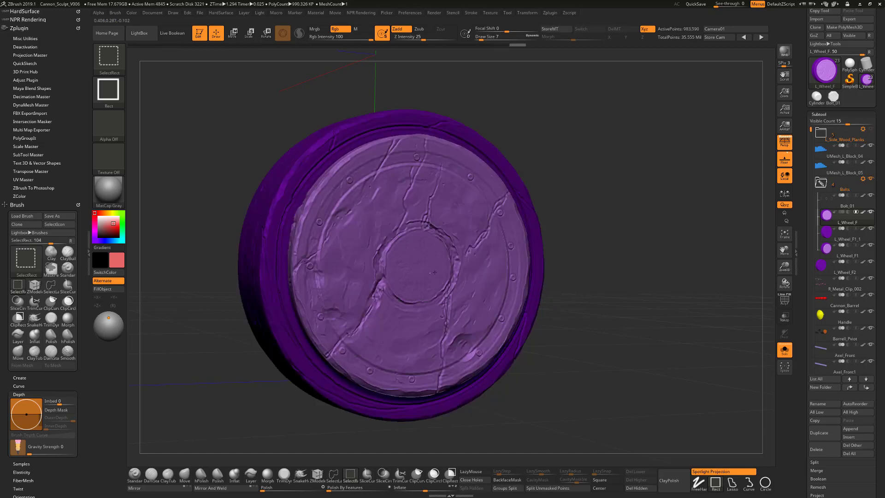
pyautogui.keyDown('ctrl'); pyautogui.keyDown('shift'); pyautogui.click(433, 276); pyautogui.keyUp('shift'); pyautogui.keyUp('ctrl')
pyautogui.keyDown('ctrl'); pyautogui.keyDown('shift'); pyautogui.moveTo(640, 243); pyautogui.dragTo(550, 333); pyautogui.keyUp('shift'); pyautogui.keyUp('ctrl')
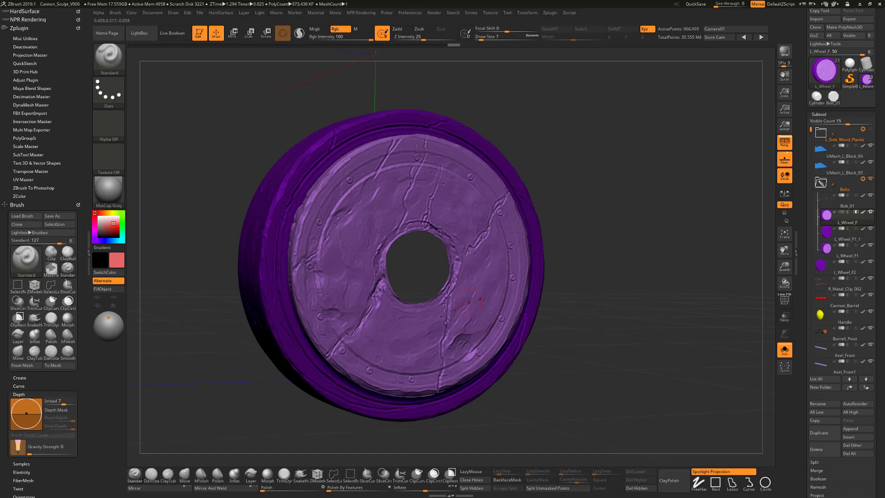
# - Hide the wheel's outer rim and central hub so only the cracked disc between them is shown
pyautogui.hotkey('ctrl', 'shift')
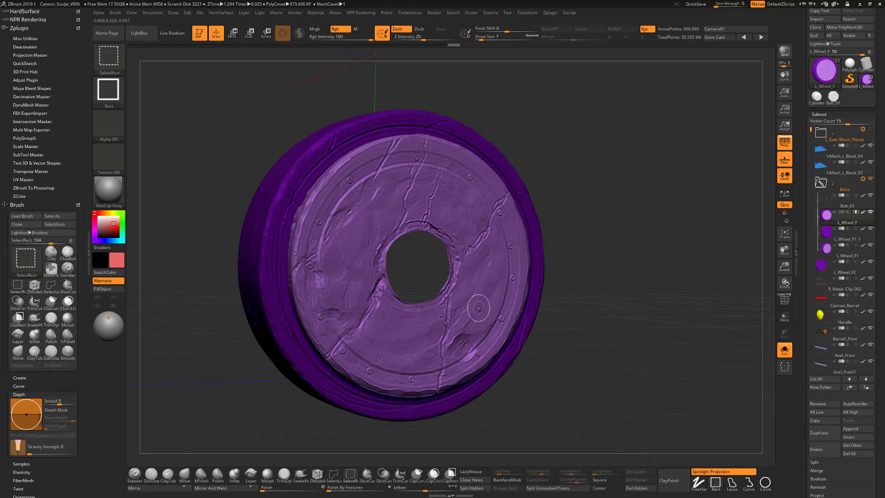
pyautogui.keyDown('ctrl'); pyautogui.keyDown('alt'); pyautogui.keyDown('shift'); pyautogui.click(479, 308); pyautogui.keyUp('shift'); pyautogui.keyUp('alt'); pyautogui.keyUp('ctrl')
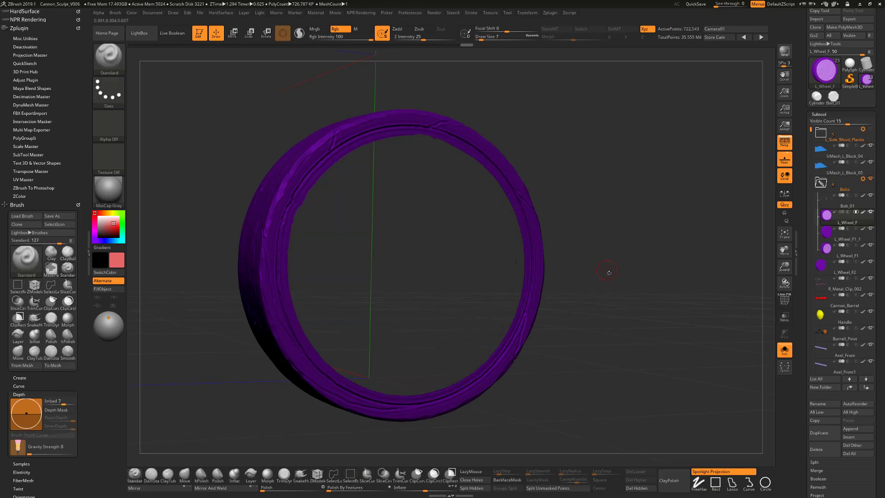
pyautogui.keyDown('ctrl'); pyautogui.keyDown('shift'); pyautogui.click(602, 314); pyautogui.keyUp('shift'); pyautogui.keyUp('ctrl')
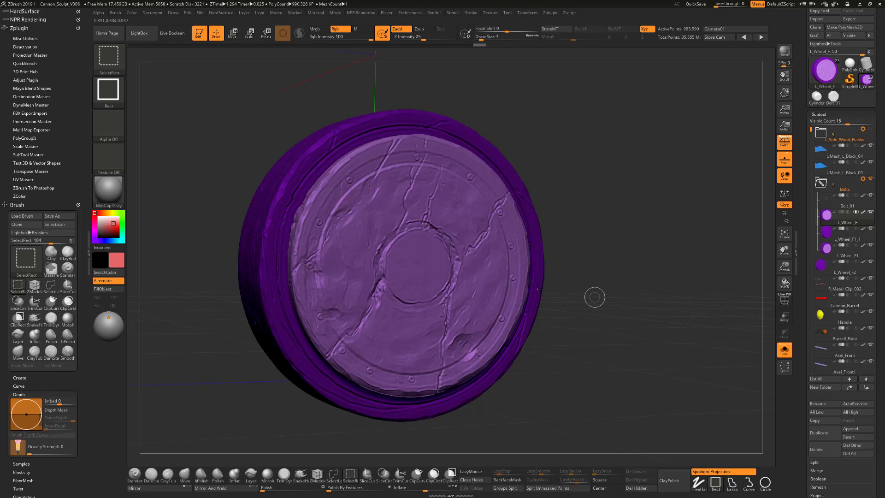
pyautogui.keyDown('ctrl'); pyautogui.keyDown('shift'); pyautogui.click(280, 324); pyautogui.keyUp('shift'); pyautogui.keyUp('ctrl')
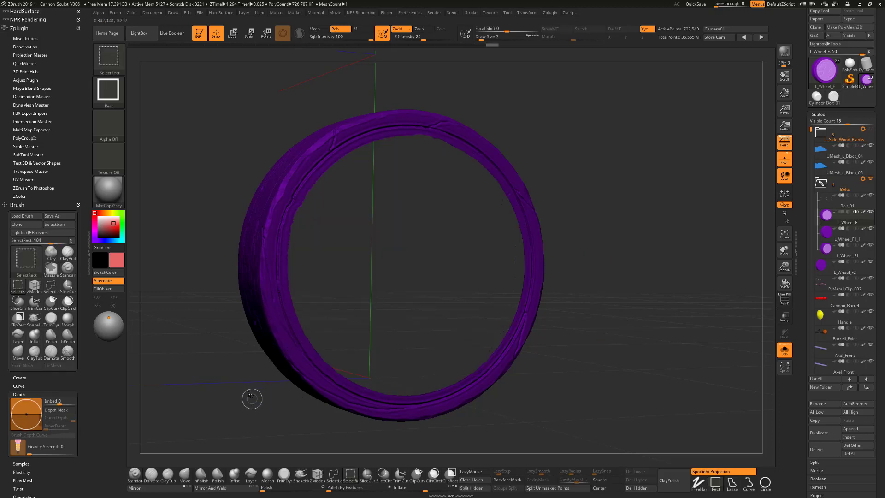
pyautogui.moveTo(249, 382)
pyautogui.keyDown('ctrl'); pyautogui.keyDown('shift'); pyautogui.mouseDown()
pyautogui.moveTo(232, 407)
pyautogui.moveTo(241, 393)
pyautogui.mouseUp(); pyautogui.keyUp('shift'); pyautogui.keyUp('ctrl')
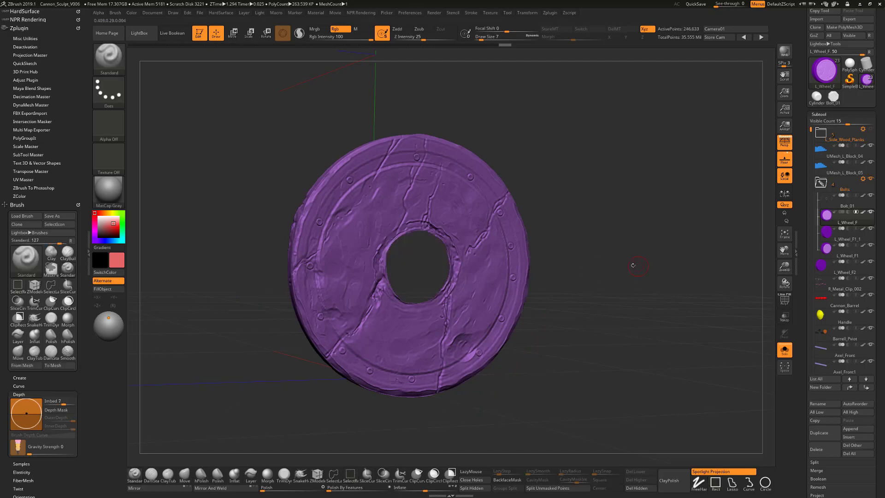
pyautogui.moveTo(633, 265)
pyautogui.mouseDown()
pyautogui.moveTo(636, 287)
pyautogui.moveTo(633, 276)
pyautogui.mouseUp()
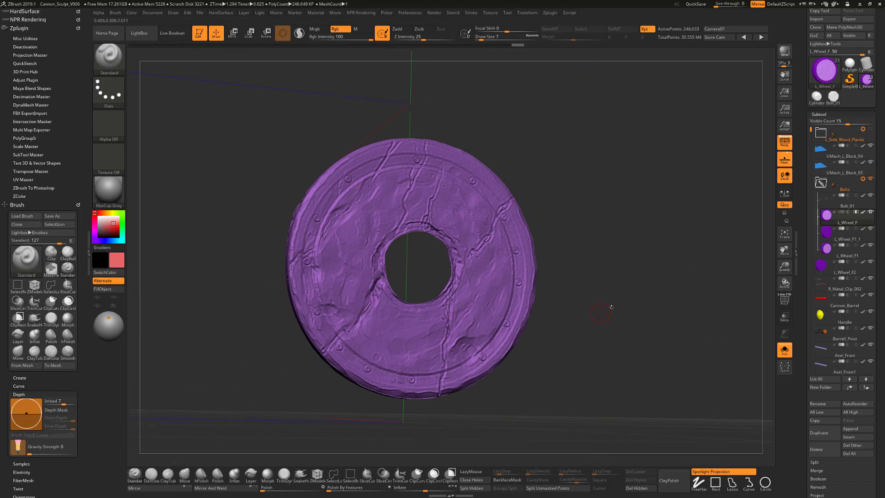
# - Try masking the wheel disc in rectangular bands along its upper, lower and side edges, and clear the mask
pyautogui.press('ctrl')
pyautogui.keyDown('ctrl'); pyautogui.click(664, 290); pyautogui.keyUp('ctrl')
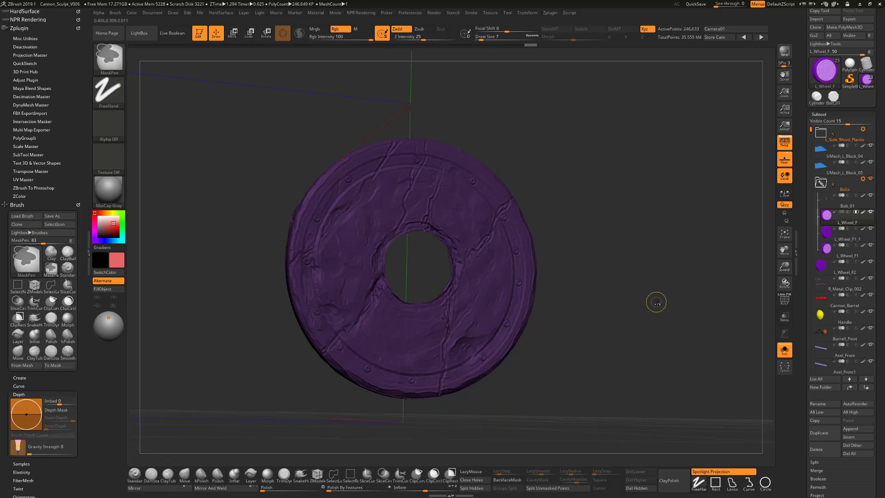
pyautogui.keyDown('ctrl'); pyautogui.click(641, 327); pyautogui.keyUp('ctrl')
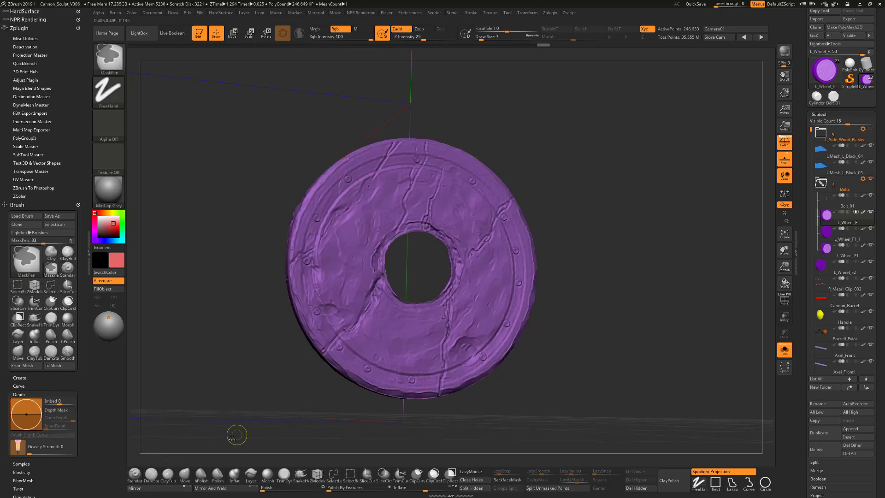
pyautogui.moveTo(235, 436)
pyautogui.keyDown('ctrl'); pyautogui.mouseDown()
pyautogui.moveTo(258, 420)
pyautogui.moveTo(598, 331)
pyautogui.mouseUp(); pyautogui.keyUp('ctrl')
pyautogui.keyDown('ctrl'); pyautogui.moveTo(264, 114); pyautogui.dragTo(603, 197); pyautogui.keyUp('ctrl')
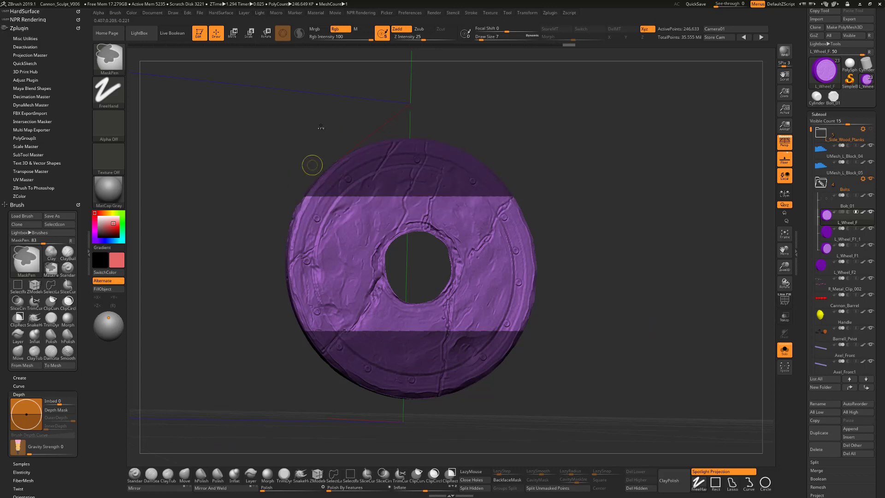
pyautogui.keyDown('ctrl'); pyautogui.moveTo(367, 102); pyautogui.dragTo(338, 391); pyautogui.keyUp('ctrl')
pyautogui.keyDown('ctrl'); pyautogui.moveTo(465, 141); pyautogui.dragTo(515, 388); pyautogui.keyUp('ctrl')
pyautogui.keyDown('ctrl'); pyautogui.click(618, 286); pyautogui.keyUp('ctrl')
pyautogui.keyDown('ctrl'); pyautogui.moveTo(636, 282); pyautogui.dragTo(556, 371); pyautogui.keyUp('ctrl')
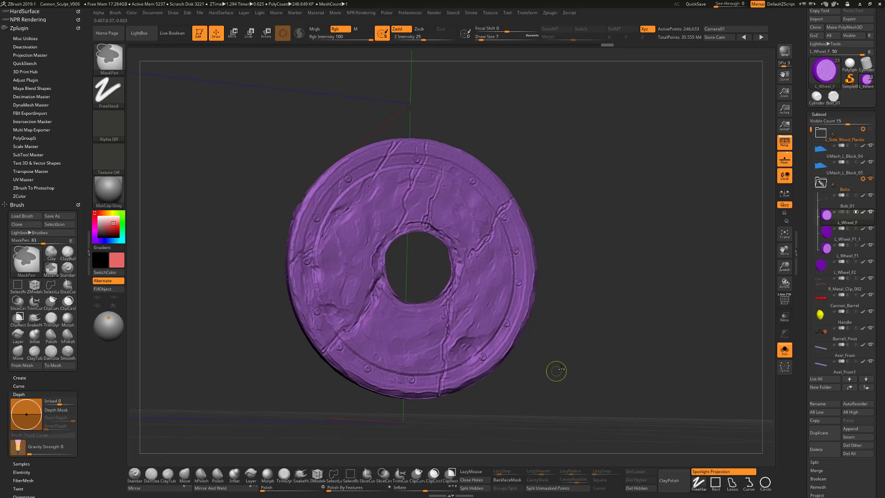
# - Isolate the wheel's hub polygroup, fill it with a darker purple than the disc, and bring the whole wheel back
pyautogui.keyDown('ctrl'); pyautogui.keyDown('shift'); pyautogui.click(600, 322); pyautogui.keyUp('shift'); pyautogui.keyUp('ctrl')
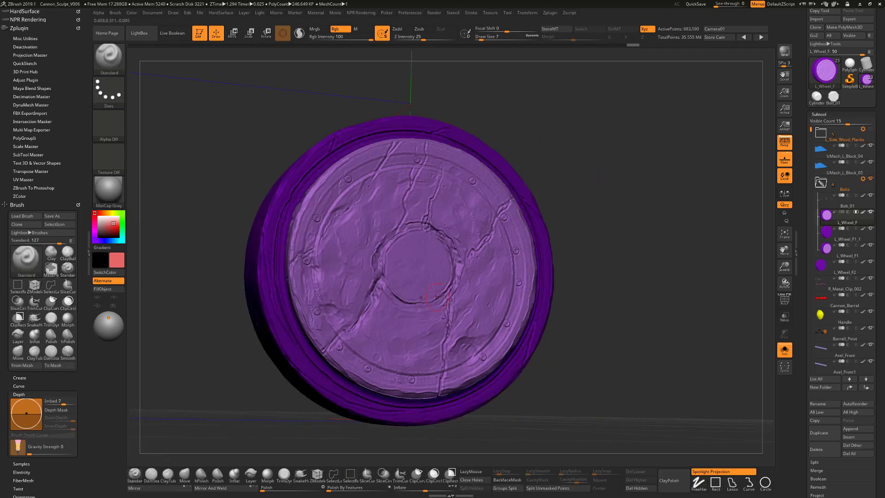
pyautogui.press('c')
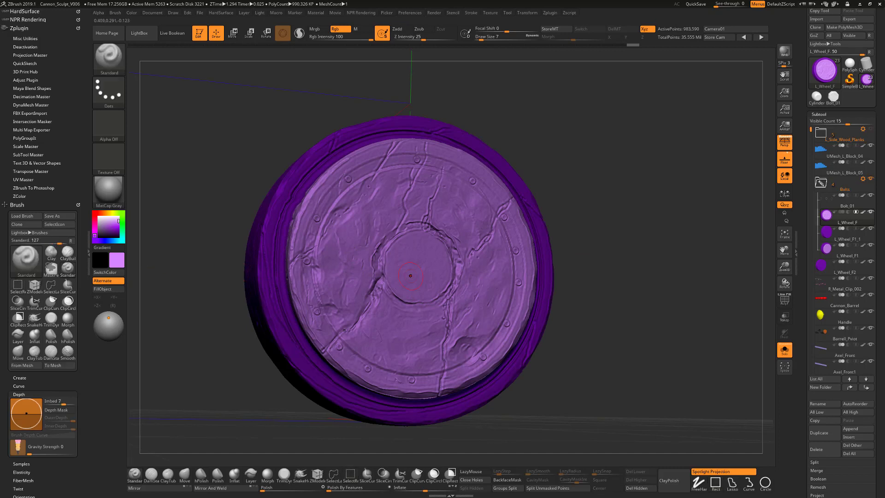
pyautogui.keyDown('ctrl'); pyautogui.keyDown('shift'); pyautogui.click(433, 276); pyautogui.keyUp('shift'); pyautogui.keyUp('ctrl')
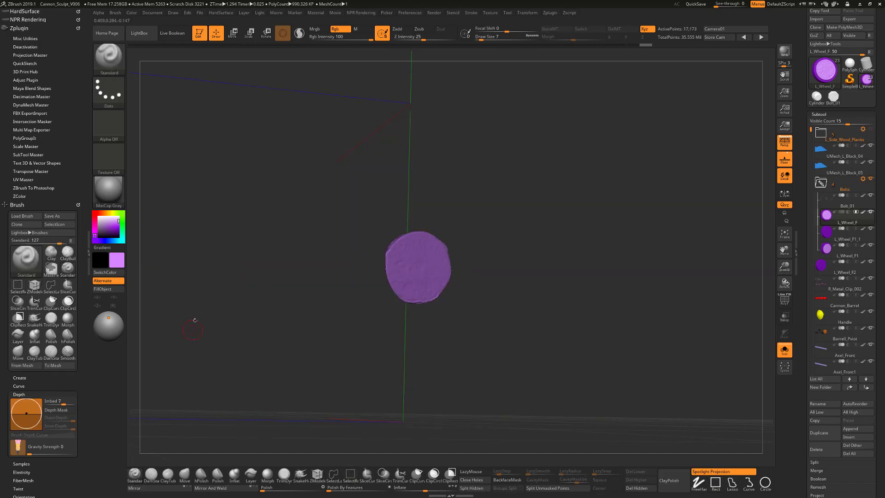
pyautogui.click(110, 227)
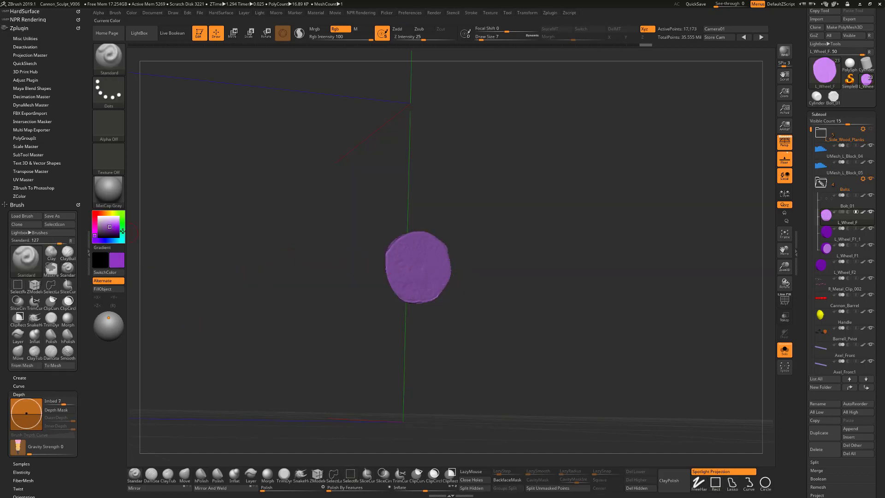
pyautogui.click(102, 289)
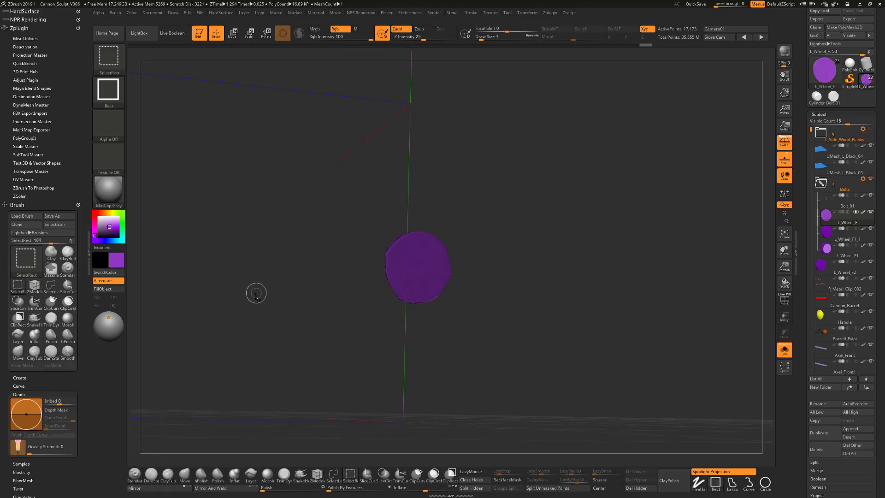
pyautogui.keyDown('ctrl'); pyautogui.keyDown('shift'); pyautogui.click(265, 290); pyautogui.keyUp('shift'); pyautogui.keyUp('ctrl')
# - Inspect the recoloured wheel from several angles, turn off Solo to show the whole cannon and restore the Camera01 view
pyautogui.moveTo(628, 301); pyautogui.dragTo(433, 151)
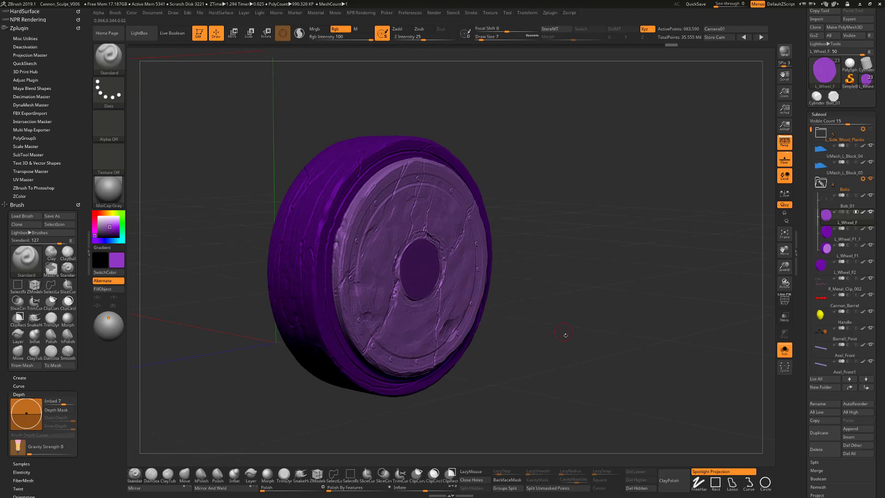
pyautogui.moveTo(567, 336); pyautogui.dragTo(545, 331)
pyautogui.moveTo(561, 366); pyautogui.dragTo(586, 322)
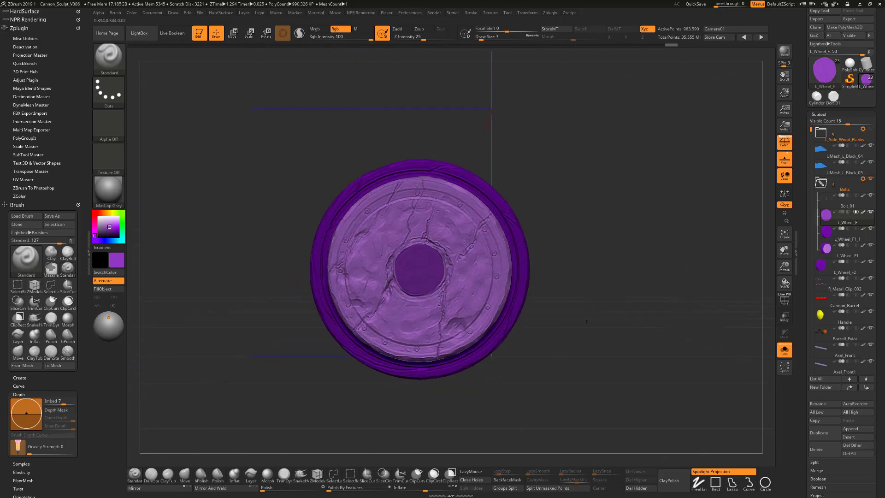
pyautogui.moveTo(545, 356); pyautogui.dragTo(567, 325)
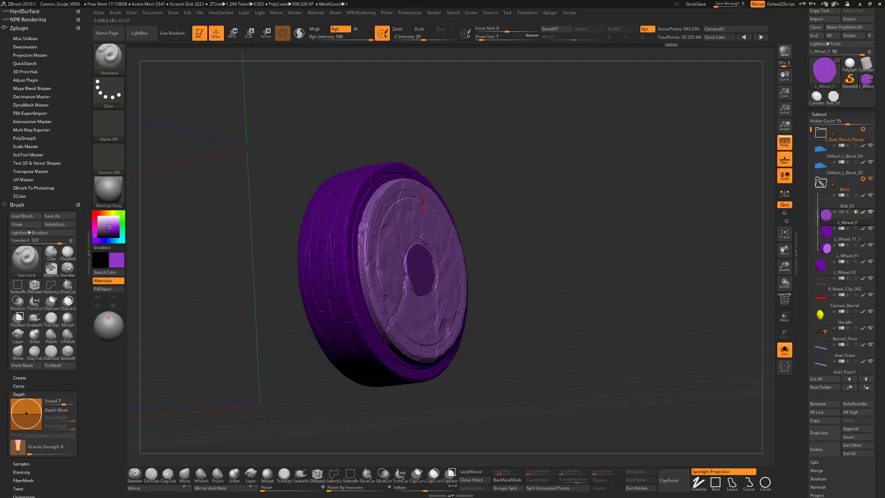
pyautogui.moveTo(510, 368); pyautogui.dragTo(542, 384)
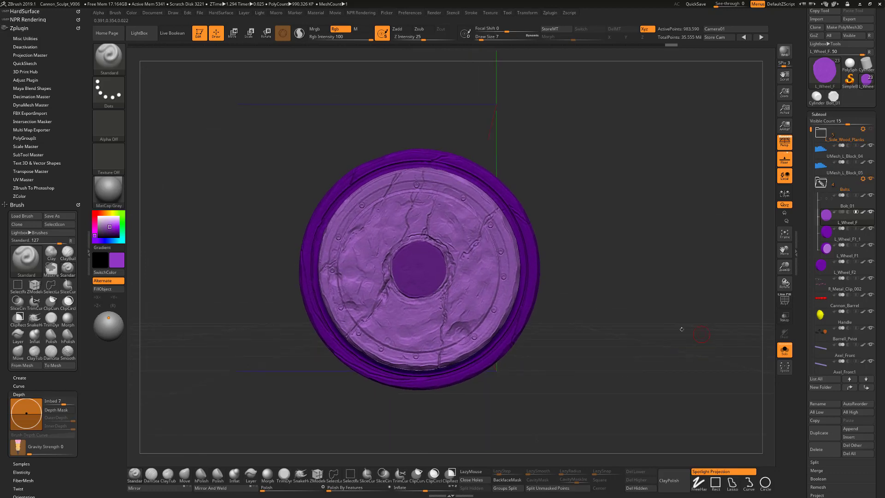
pyautogui.click(783, 350)
pyautogui.keyDown('alt'); pyautogui.moveTo(612, 345); pyautogui.dragTo(627, 350); pyautogui.keyUp('alt')
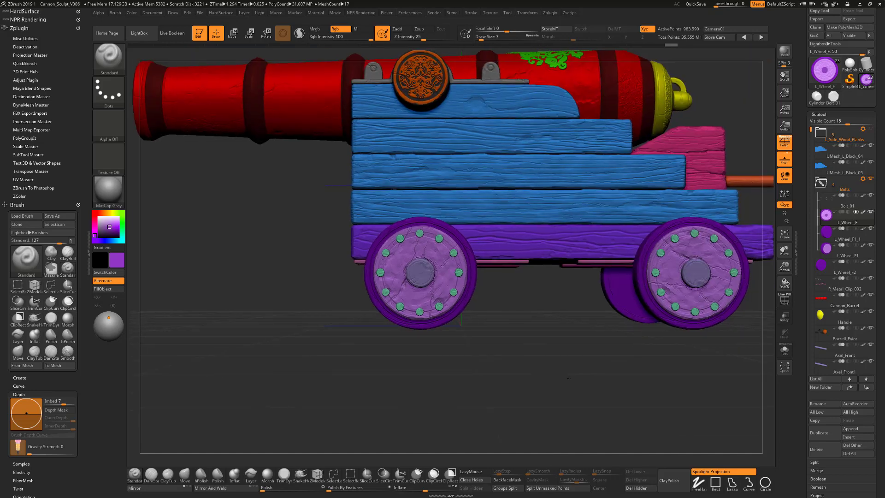
pyautogui.keyDown('alt'); pyautogui.moveTo(569, 378); pyautogui.dragTo(622, 399); pyautogui.keyUp('alt')
pyautogui.moveTo(562, 398); pyautogui.dragTo(634, 187)
pyautogui.click(734, 30)
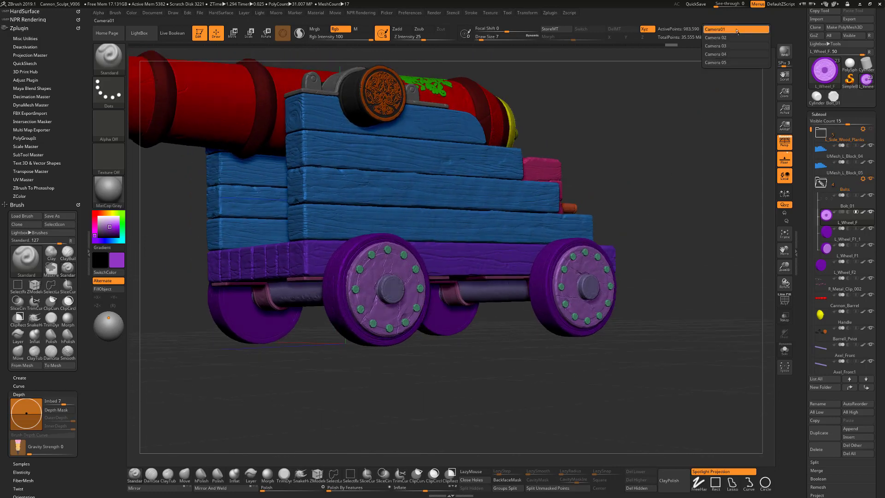
pyautogui.click(727, 34)
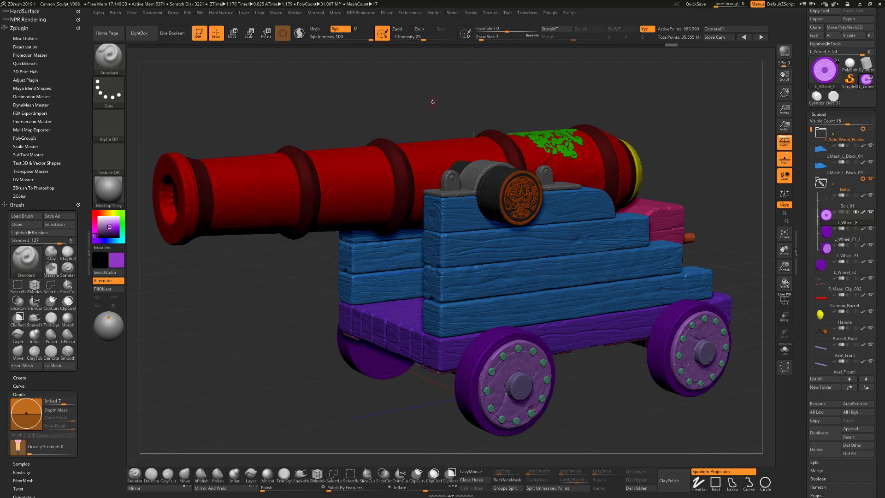
pyautogui.click(177, 14)
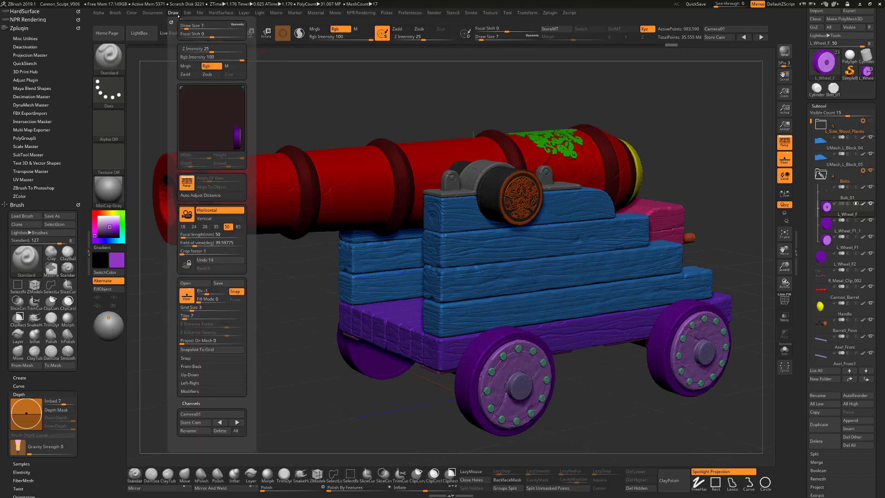
pyautogui.click(173, 13)
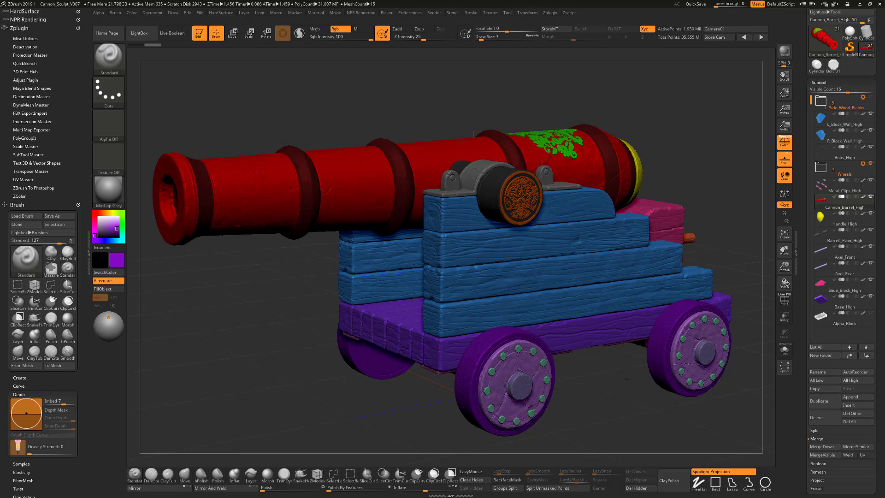
# - Merge the Axel_Front subtool down with the Axel_Rear subtool below it
pyautogui.moveTo(625, 384); pyautogui.dragTo(688, 253)
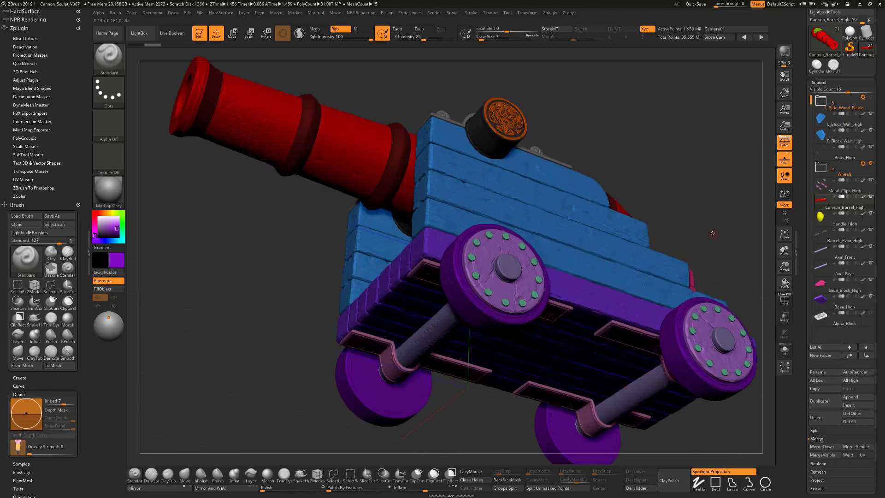
pyautogui.click(819, 256)
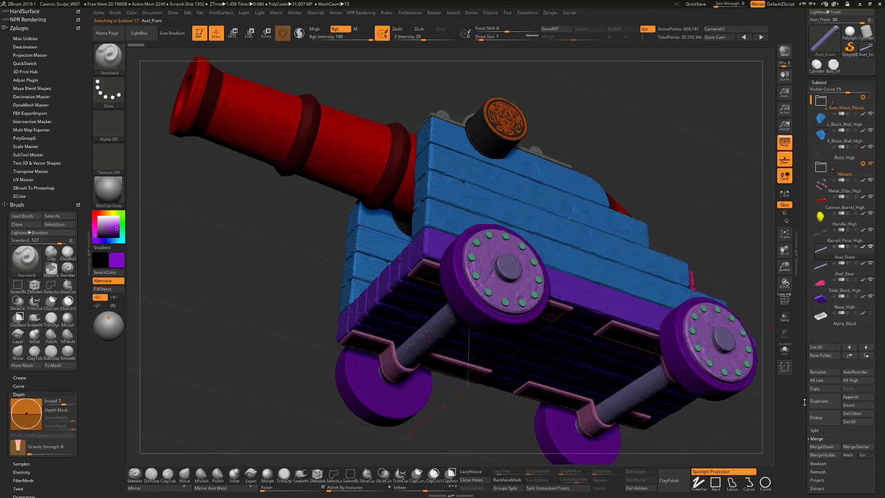
pyautogui.scroll(-3, 804, 402)
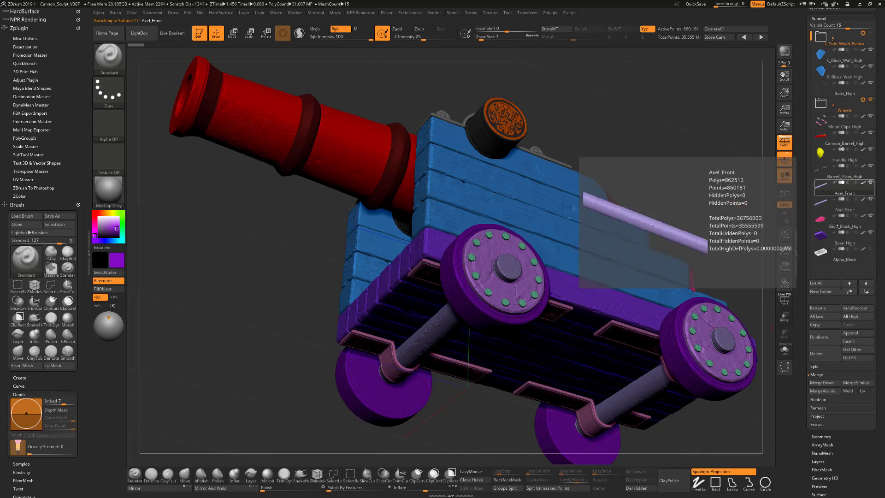
pyautogui.click(824, 383)
pyautogui.click(761, 397)
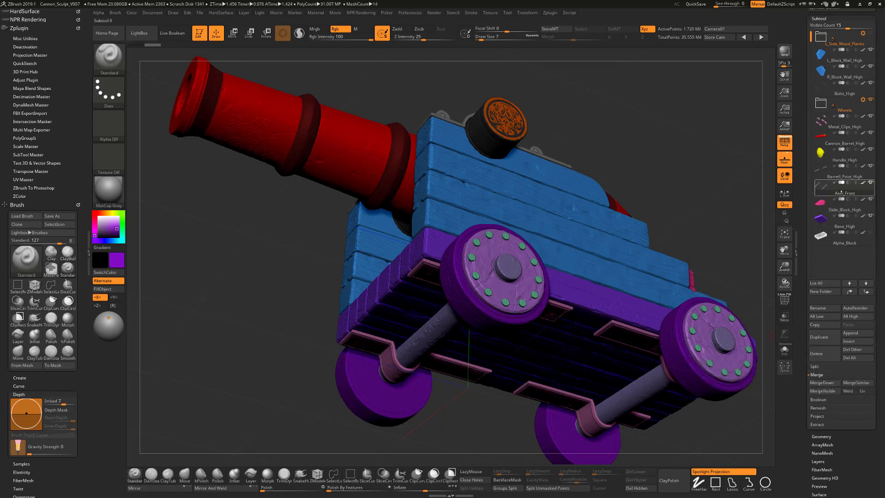
# - Rename the merged axle subtool as Axels_High
pyautogui.click(816, 308)
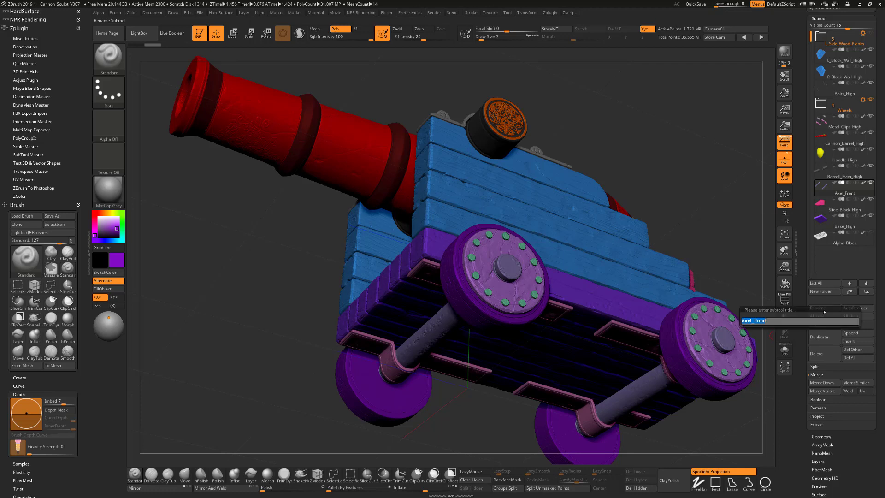
pyautogui.press('Right')
pyautogui.write('s_Hi')
pyautogui.press('Return')
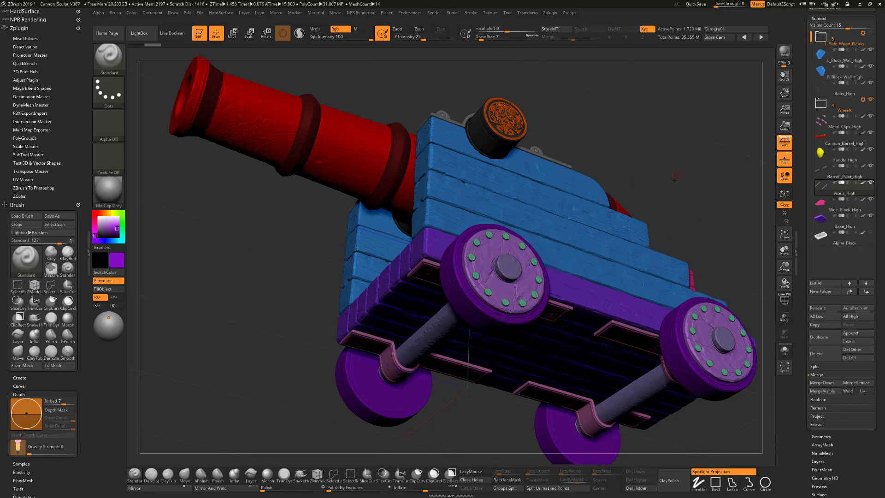
# - Check which parts the Wheels folder holds by toggling its visibility, merge the folder into one subtool and collapse it
pyautogui.moveTo(666, 199)
pyautogui.mouseDown()
pyautogui.moveTo(649, 209)
pyautogui.moveTo(677, 209)
pyautogui.moveTo(671, 222)
pyautogui.moveTo(676, 210)
pyautogui.mouseUp()
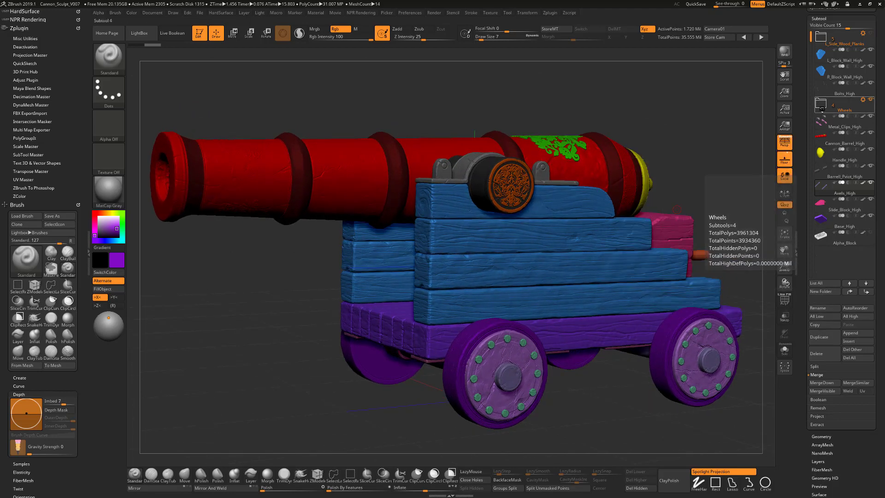
pyautogui.click(821, 104)
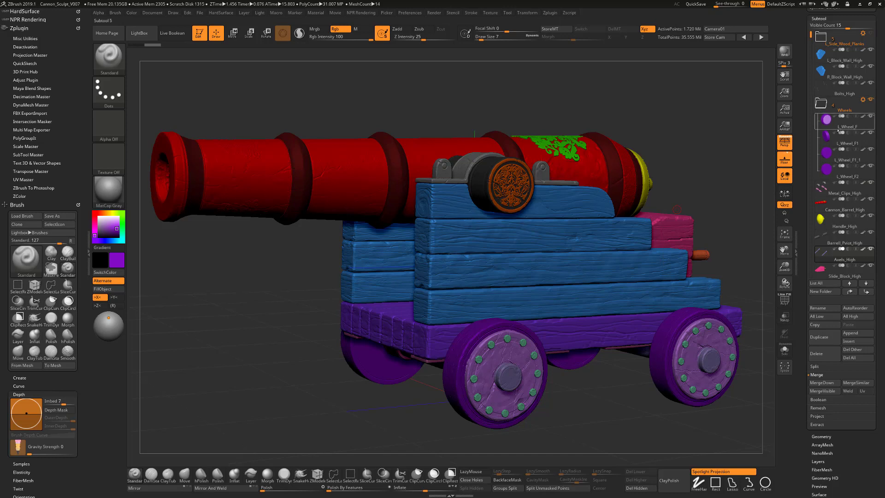
pyautogui.click(872, 100)
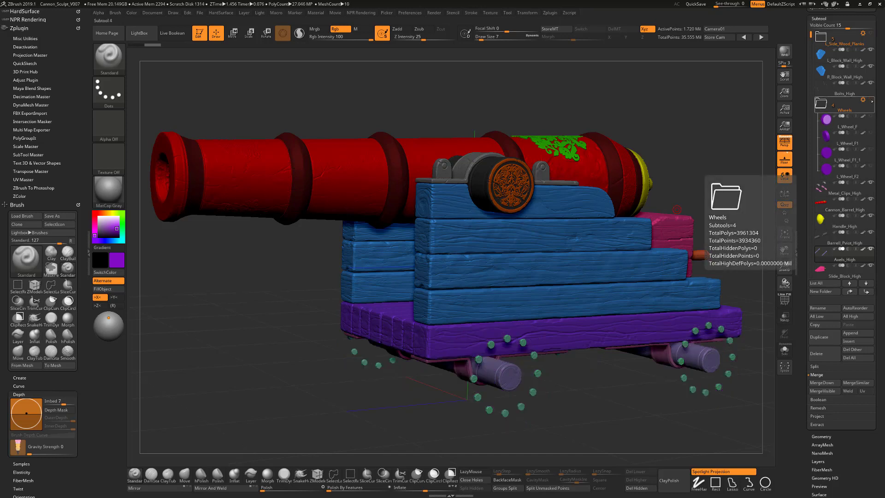
pyautogui.click(871, 101)
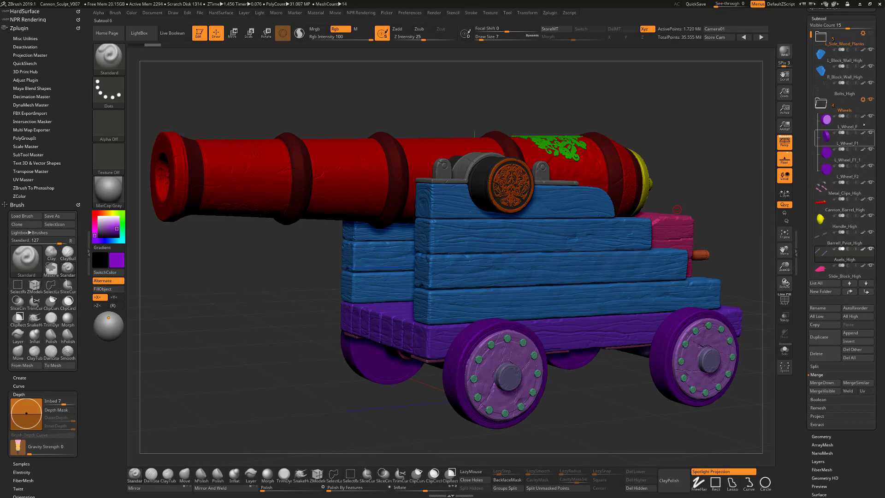
pyautogui.click(863, 100)
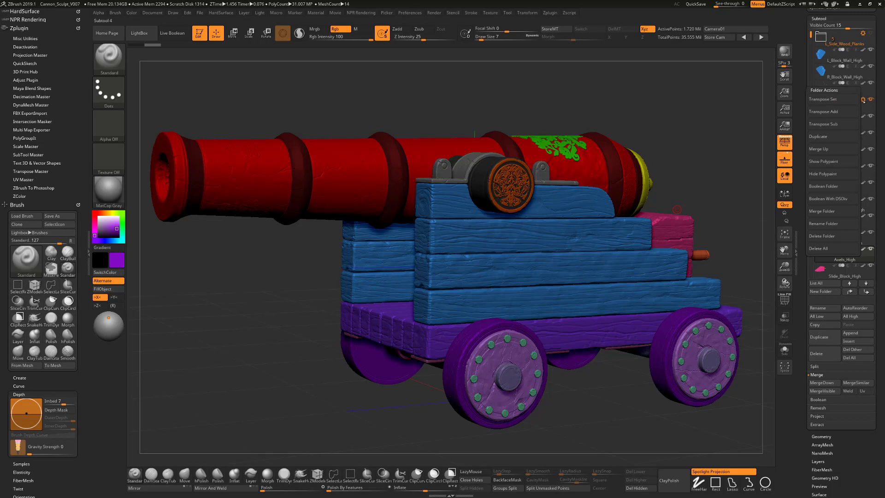
pyautogui.click(832, 212)
pyautogui.moveTo(823, 207)
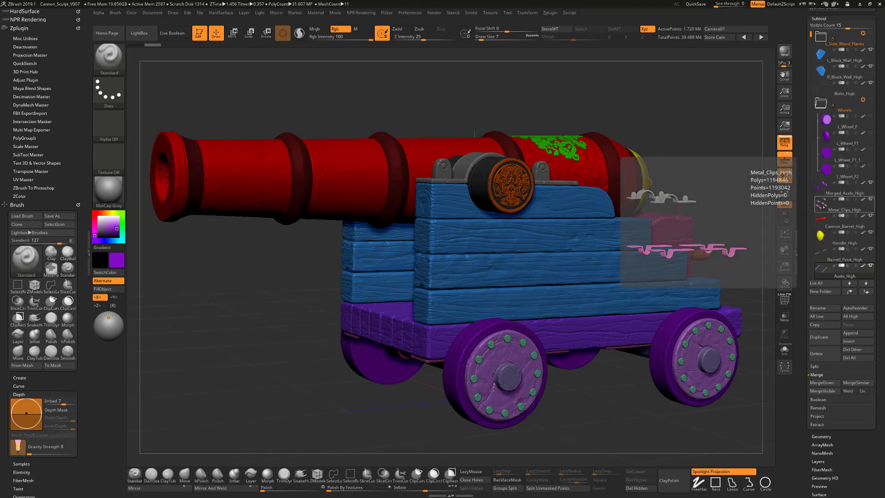
pyautogui.click(825, 104)
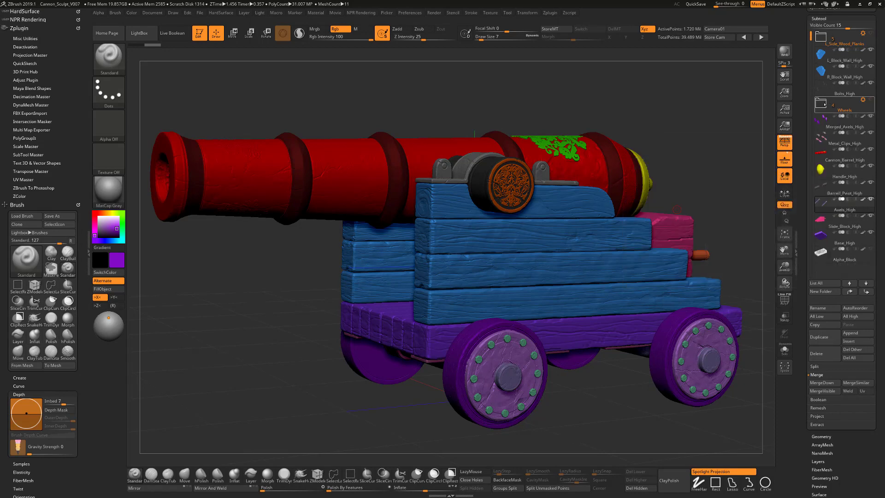
# - Try to rename the merged wheels subtool as Wheels_High
pyautogui.moveTo(827, 126)
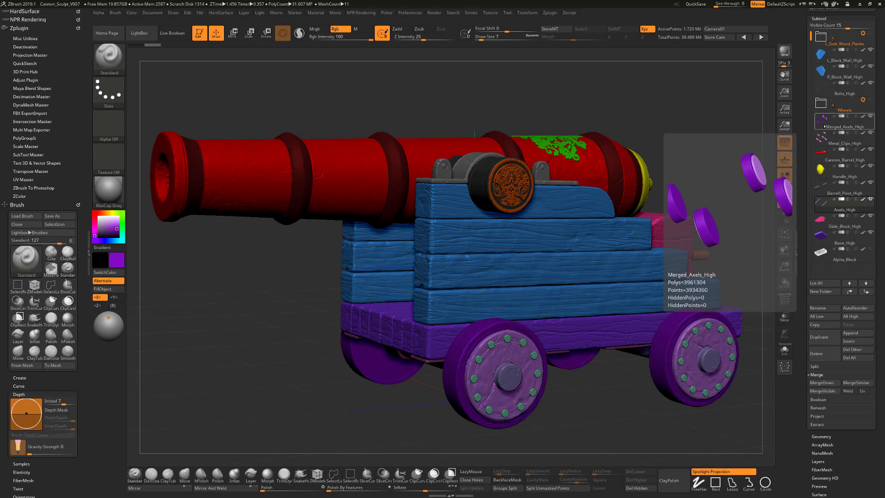
pyautogui.click(826, 308)
pyautogui.write('W')
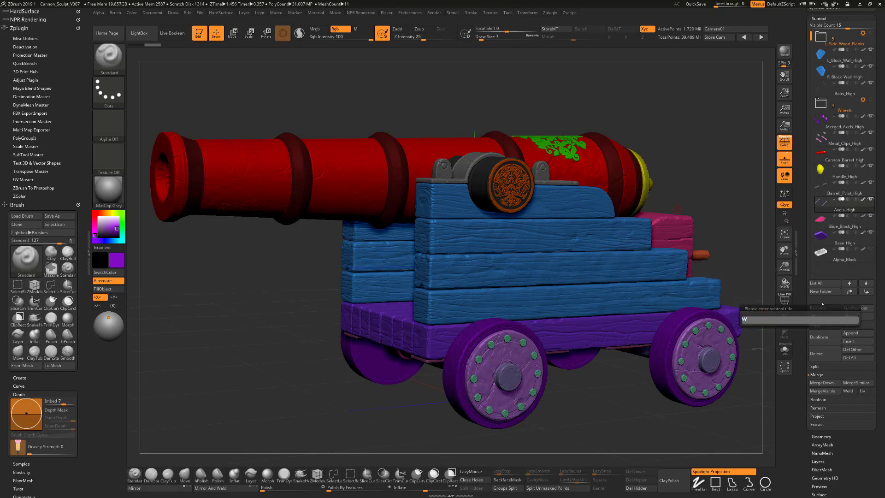
pyautogui.write('heels_High')
pyautogui.press('Return')
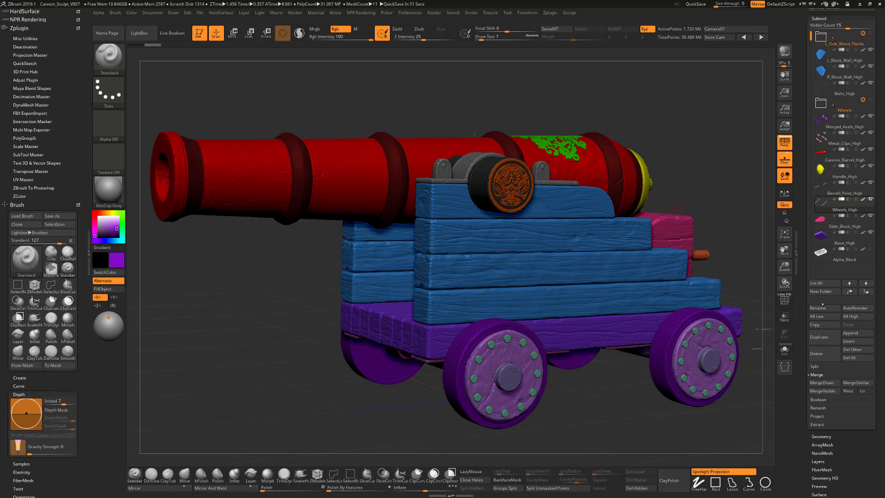
# - Look inside the Wheels folder, collapse it again and return to the Camera01 view
pyautogui.click(821, 103)
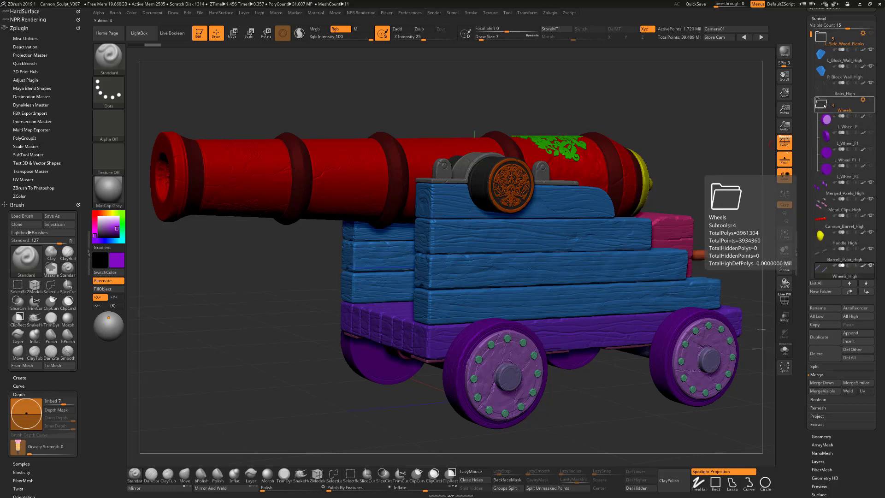
pyautogui.click(822, 103)
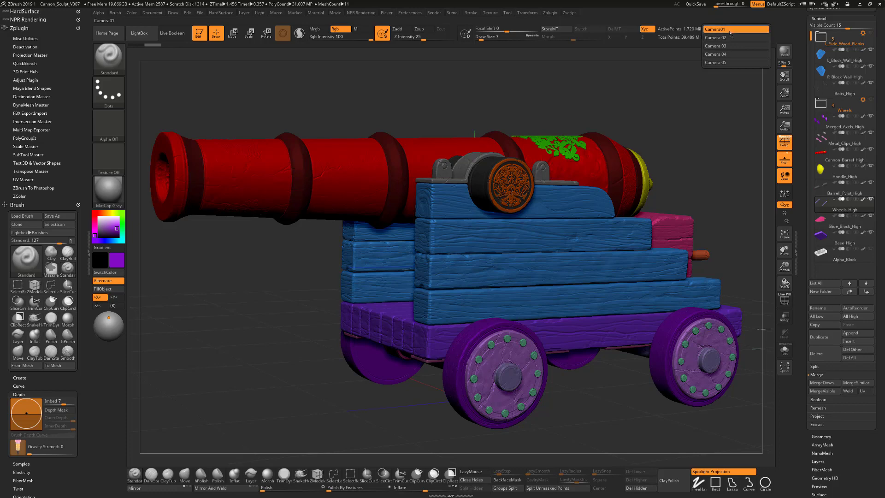
pyautogui.click(735, 30)
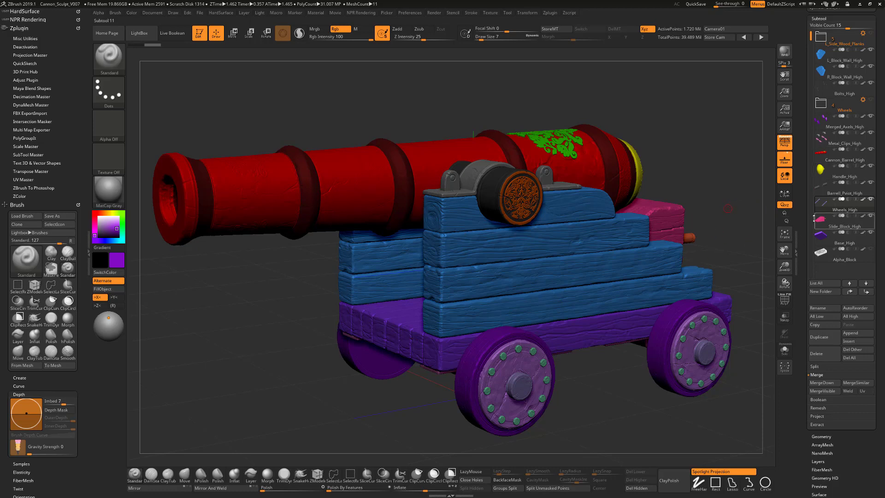
# - Rename the subtool holding the merged axles as Axels_High
pyautogui.moveTo(822, 224)
pyautogui.moveTo(832, 205)
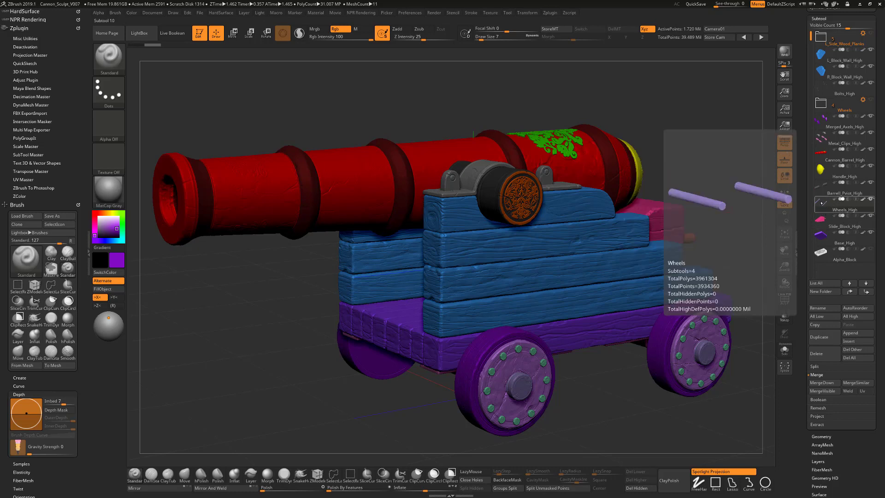
pyautogui.click(825, 308)
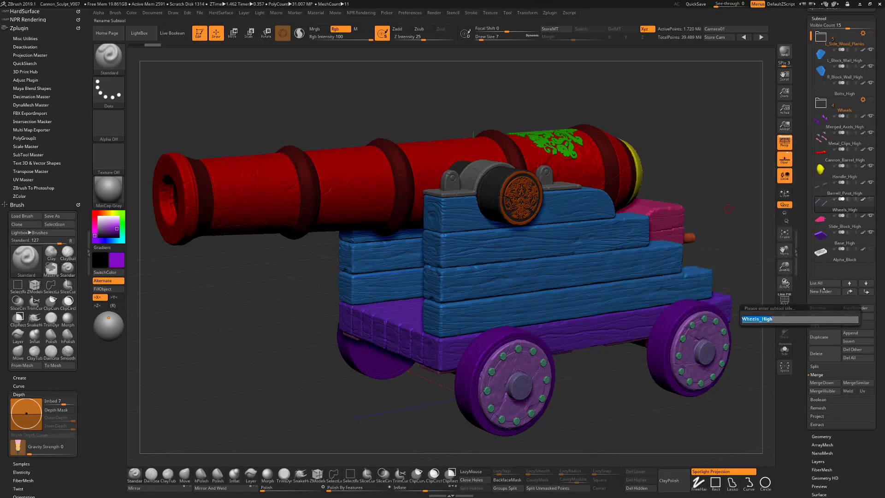
pyautogui.press('Left')
pyautogui.press('Delete')
pyautogui.press('Delete')
pyautogui.press('Delete')
pyautogui.press('Delete')
pyautogui.press('Delete')
pyautogui.press('Delete')
pyautogui.write('A')
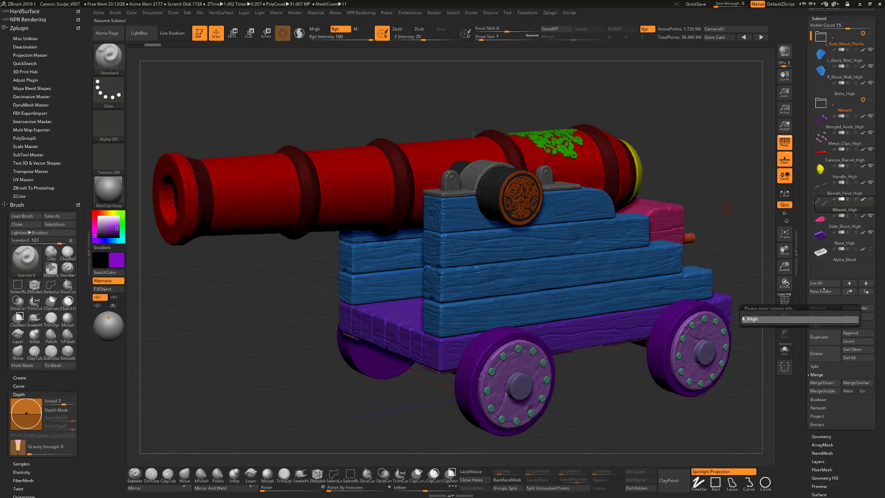
pyautogui.write('xels')
pyautogui.press('Return')
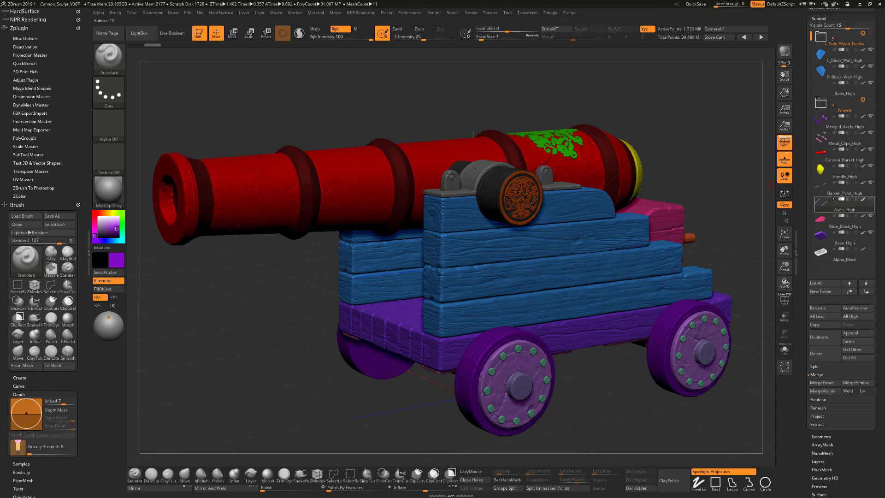
# - Select the merged wheels subtool and rename it as Wheels_High
pyautogui.moveTo(823, 156)
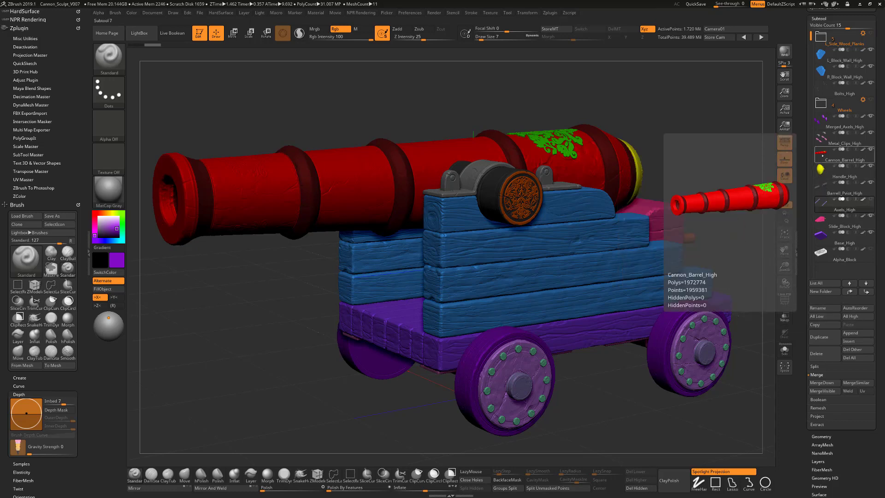
pyautogui.moveTo(820, 139)
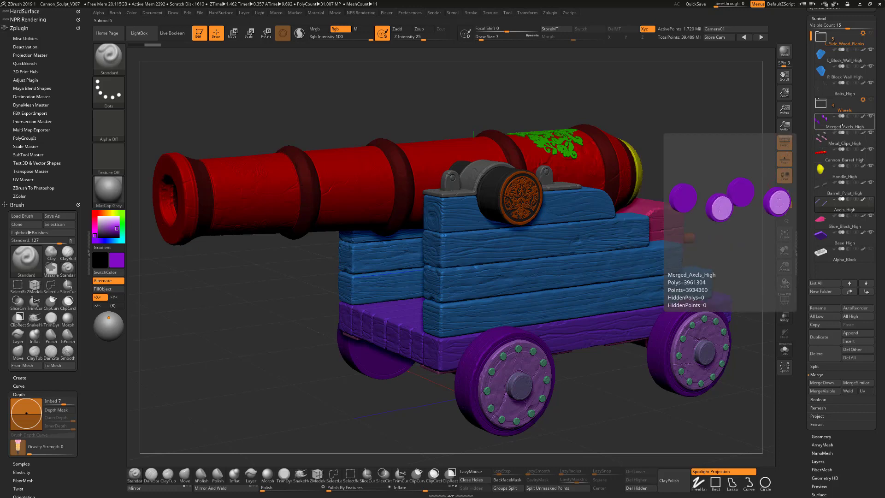
pyautogui.click(825, 125)
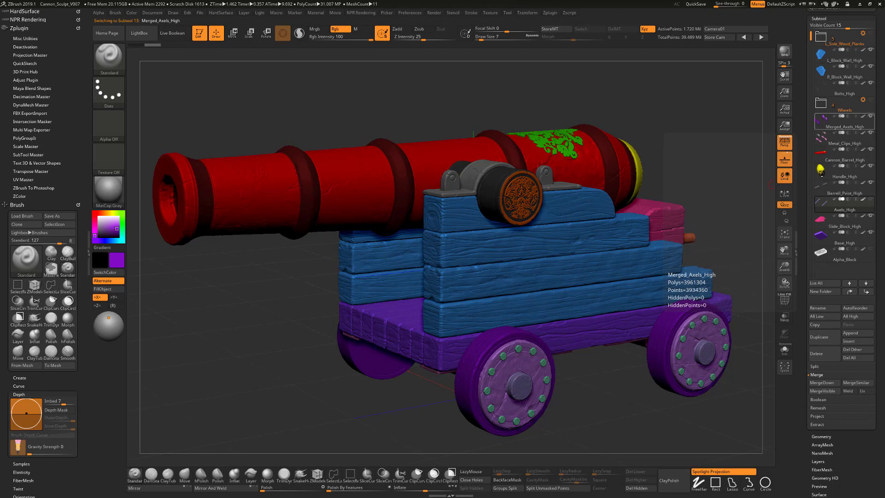
pyautogui.click(824, 307)
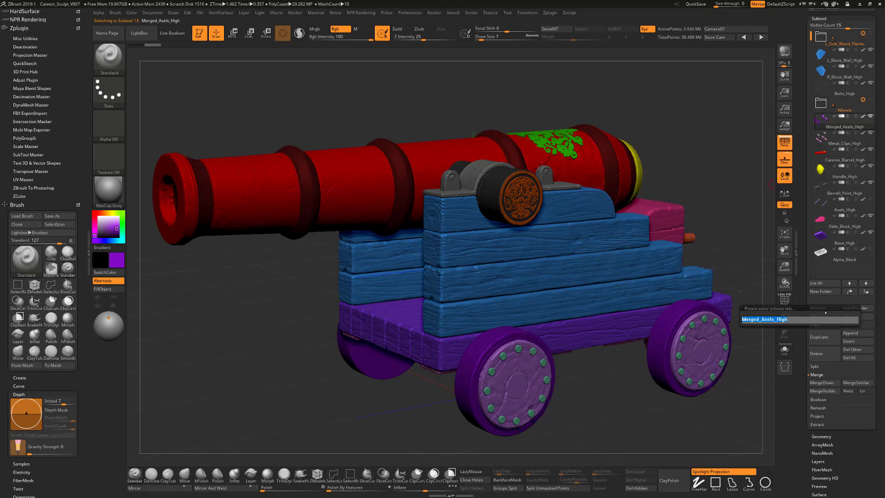
pyautogui.press('Right')
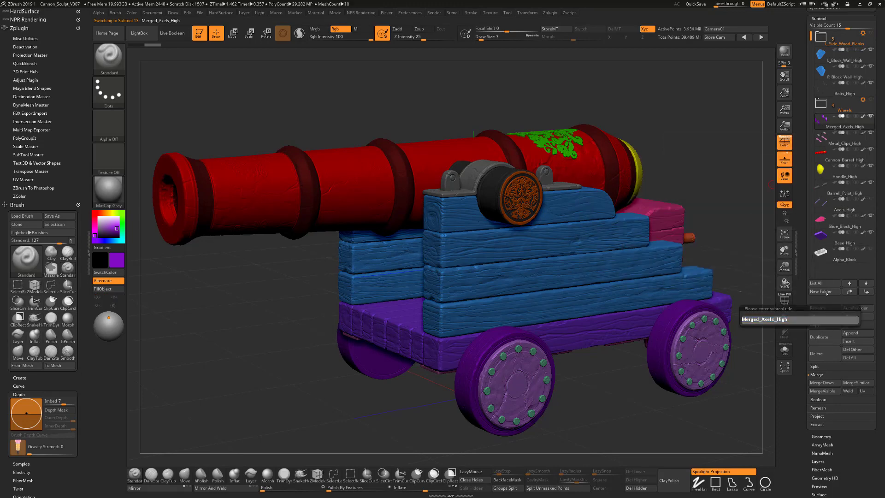
pyautogui.press('Left')
pyautogui.press('Left')
pyautogui.press('Left')
pyautogui.press('Left')
pyautogui.press('Left')
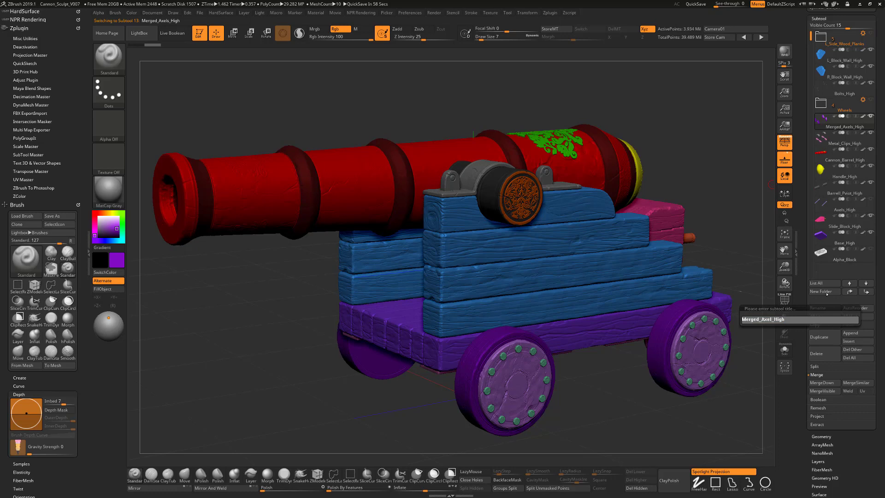
pyautogui.press('BackSpace')
pyautogui.press('BackSpace')
pyautogui.press('BackSpace')
pyautogui.press('BackSpace')
pyautogui.press('BackSpace')
pyautogui.press('BackSpace')
pyautogui.press('BackSpace')
pyautogui.press('BackSpace')
pyautogui.press('BackSpace')
pyautogui.press('BackSpace')
pyautogui.press('BackSpace')
pyautogui.press('BackSpace')
pyautogui.write('Wheek')
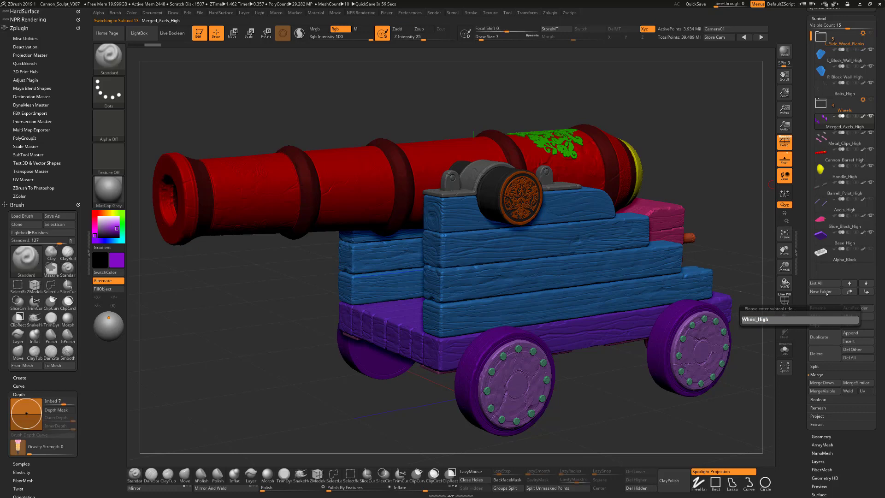
pyautogui.press('BackSpace')
pyautogui.write('ls')
pyautogui.press('Return')
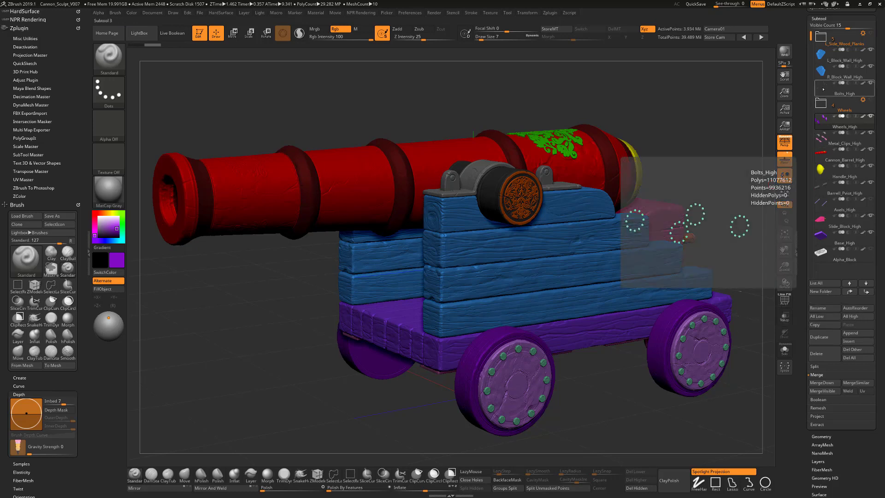
# - Save the project over the existing Cannon_Sculpt_V007.ZPR file
pyautogui.moveTo(820, 76)
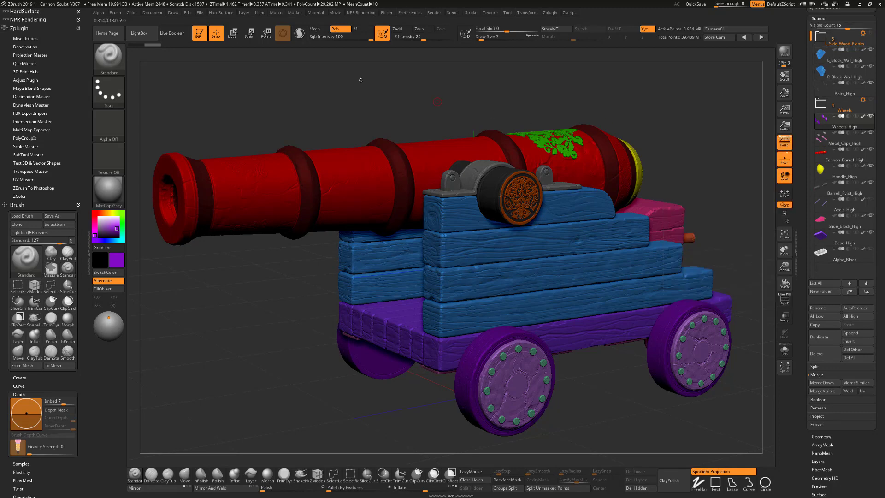
pyautogui.click(202, 12)
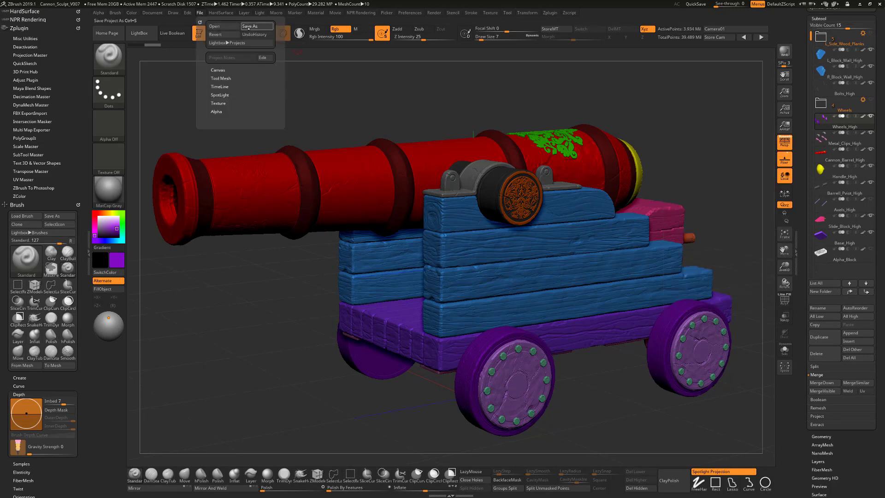
pyautogui.click(256, 27)
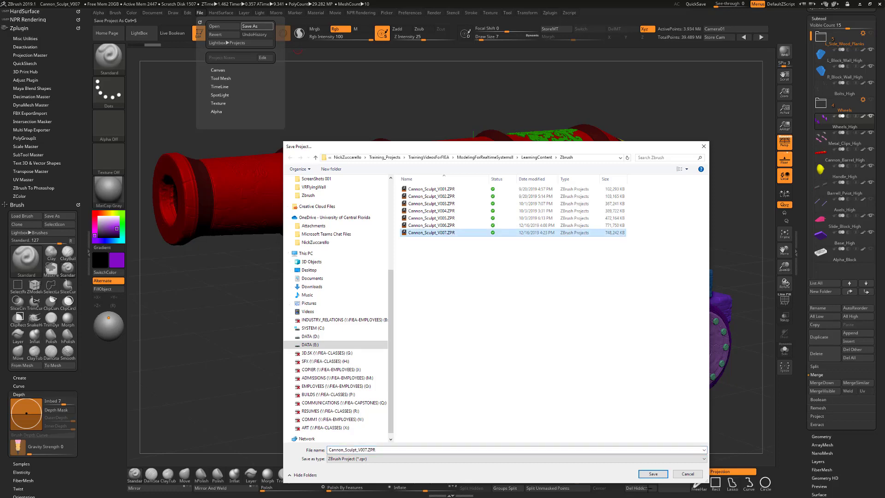
pyautogui.click(653, 474)
pyautogui.click(466, 254)
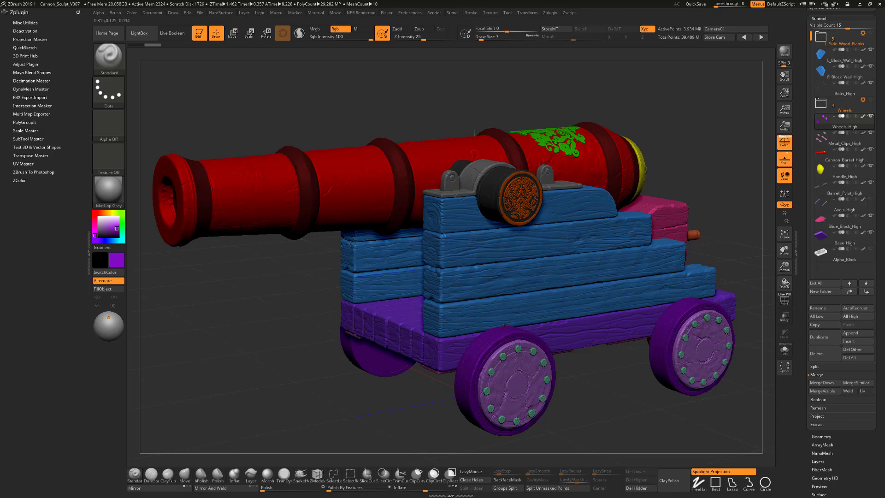
# - Select the cannon barrel subtool and check it briefly in isolation before showing the full model again
pyautogui.click(785, 350)
pyautogui.click(785, 350)
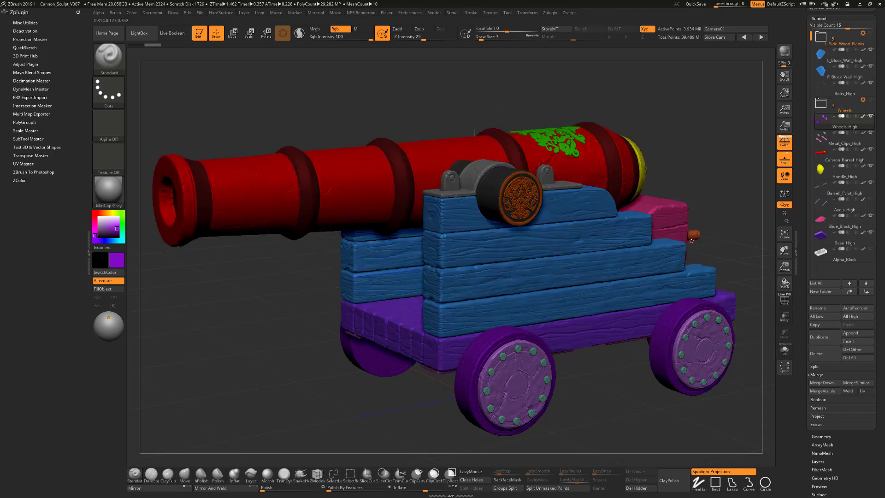
pyautogui.keyDown('alt'); pyautogui.click(340, 191); pyautogui.keyUp('alt')
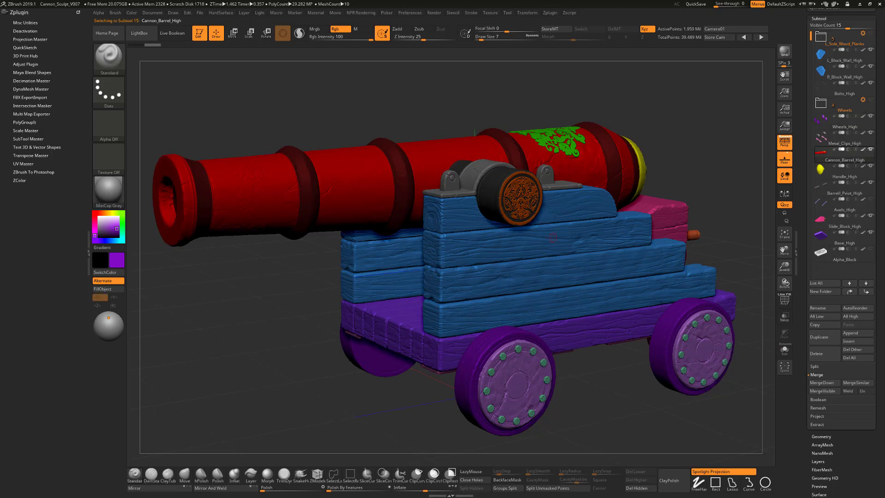
pyautogui.click(785, 350)
pyautogui.click(784, 350)
# - Dock the Zplugin palette in the side tray and pre-process the cannon barrel with Decimation Master
pyautogui.click(549, 13)
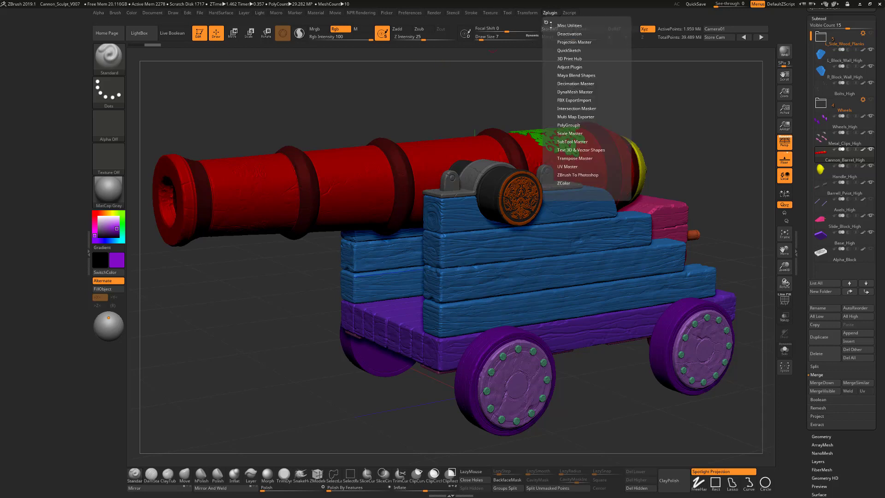
pyautogui.moveTo(546, 22); pyautogui.dragTo(6, 86)
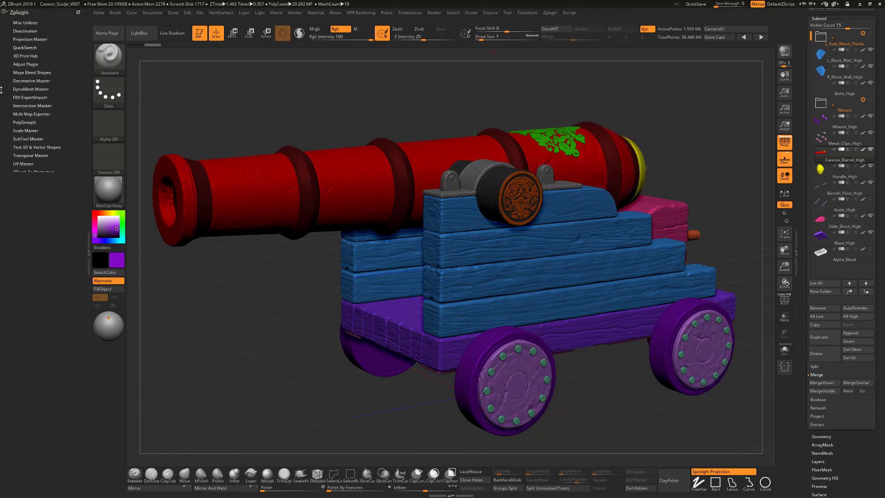
pyautogui.click(90, 251)
pyautogui.click(2, 258)
pyautogui.click(41, 81)
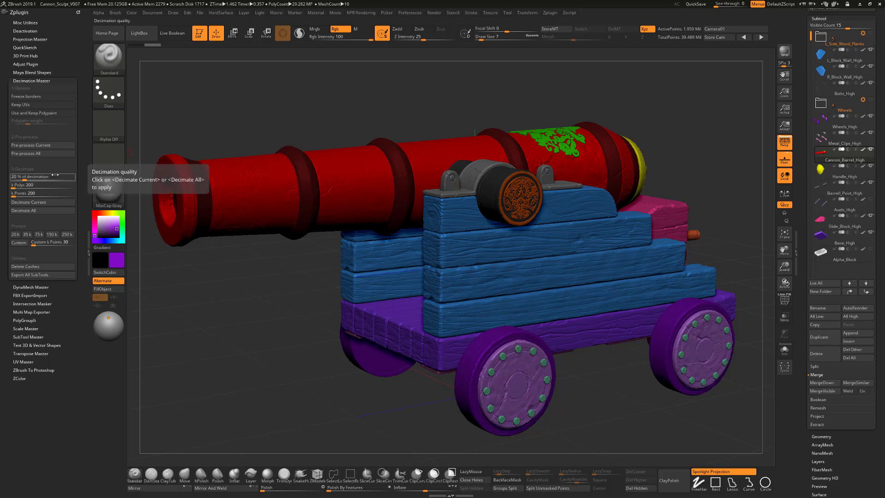
pyautogui.click(63, 147)
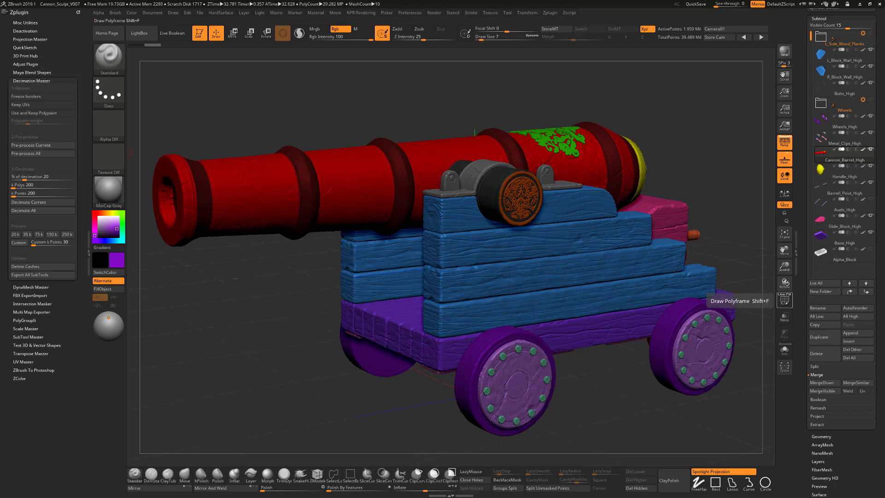
# - Show the polyframe and isolate the cannon barrel to examine its wireframe density
pyautogui.click(785, 301)
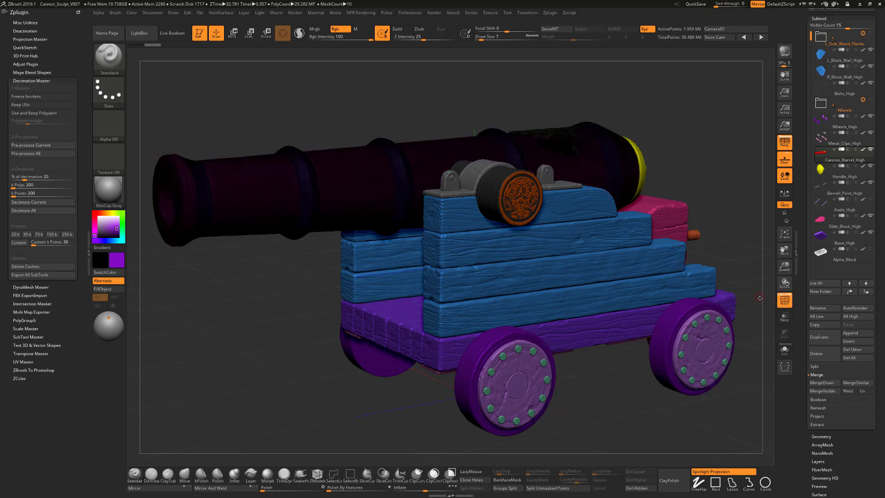
pyautogui.click(784, 350)
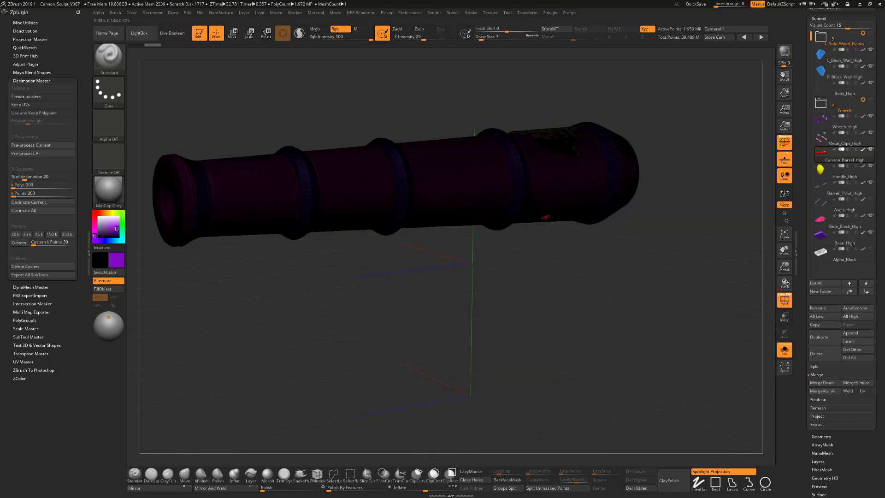
pyautogui.moveTo(403, 319); pyautogui.dragTo(490, 355)
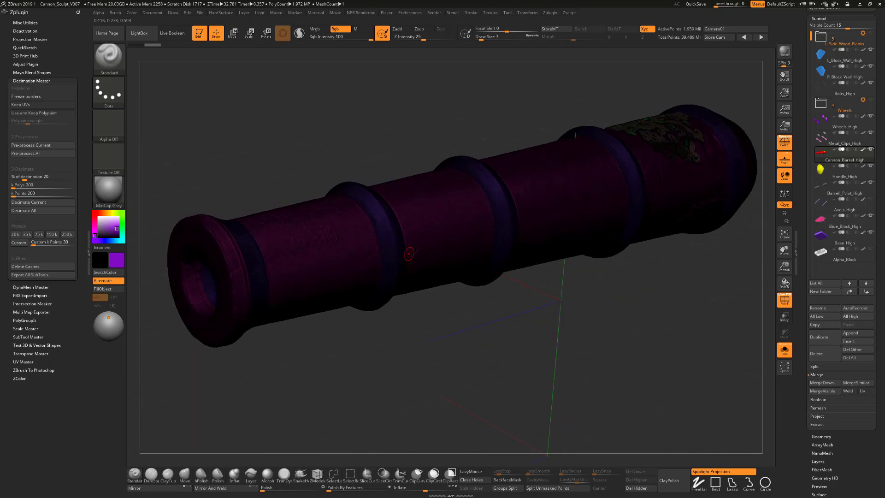
# - Try decimation percentages of 50 and 30 for the cannon barrel to compare the target polygon and point counts
pyautogui.click(48, 176)
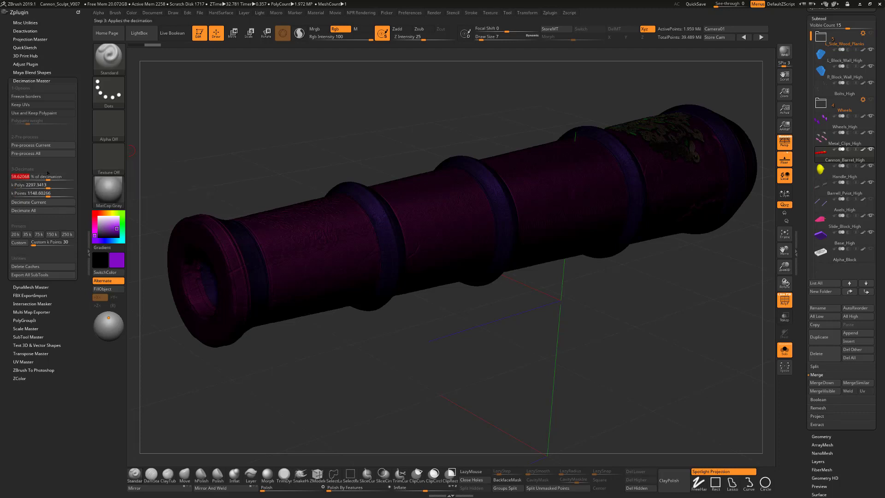
pyautogui.write('50')
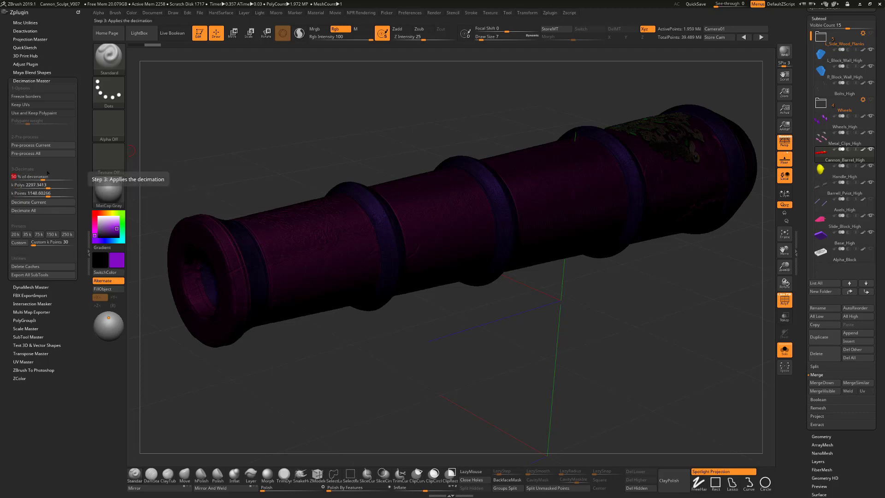
pyautogui.press('Tab')
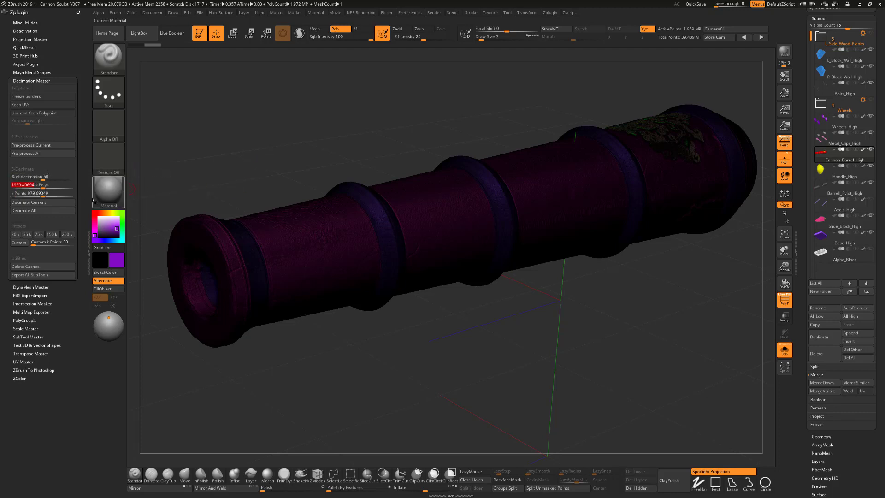
pyautogui.click(49, 176)
pyautogui.write('30')
pyautogui.press('Tab')
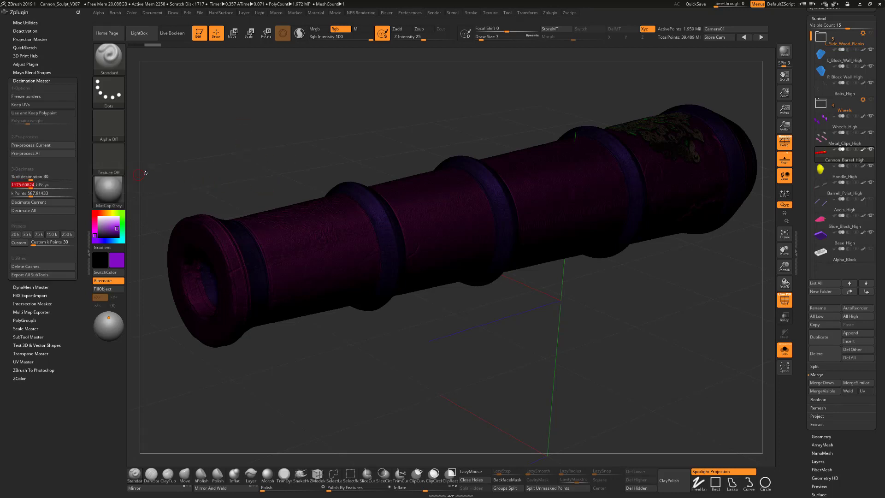
# - Set the decimation percentage to 15 and decimate the cannon barrel
pyautogui.click(54, 176)
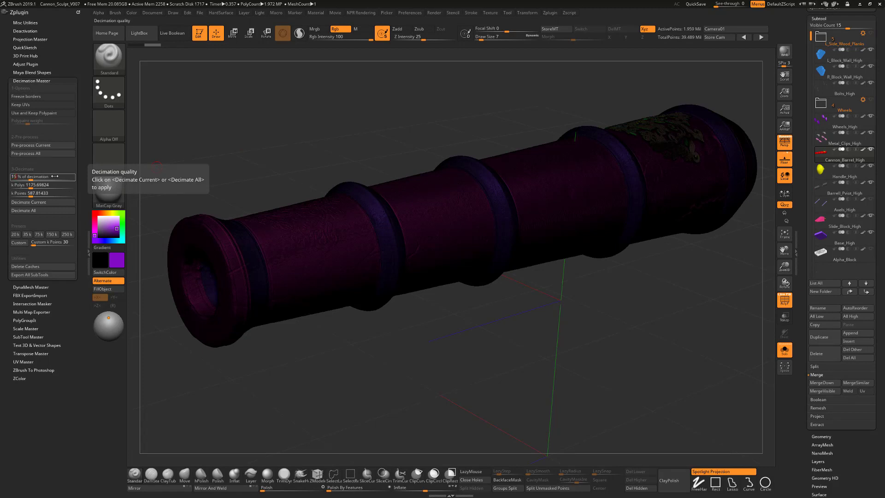
pyautogui.write('15')
pyautogui.press('Tab')
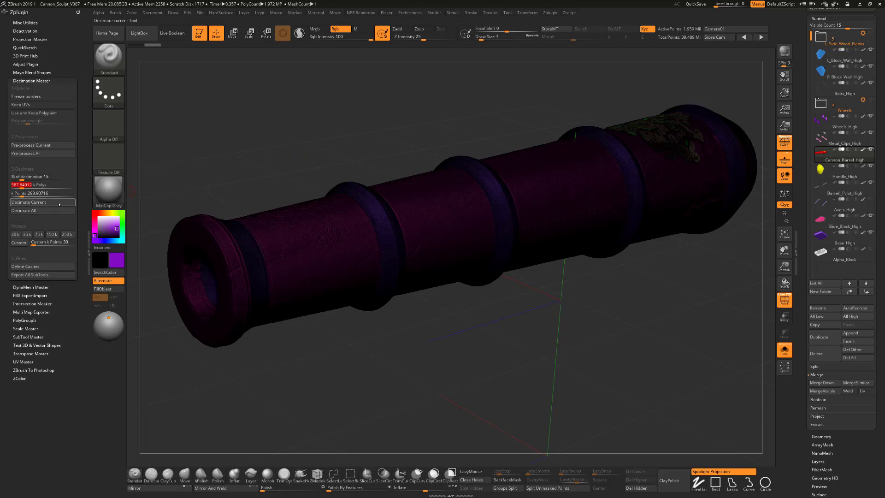
pyautogui.click(61, 203)
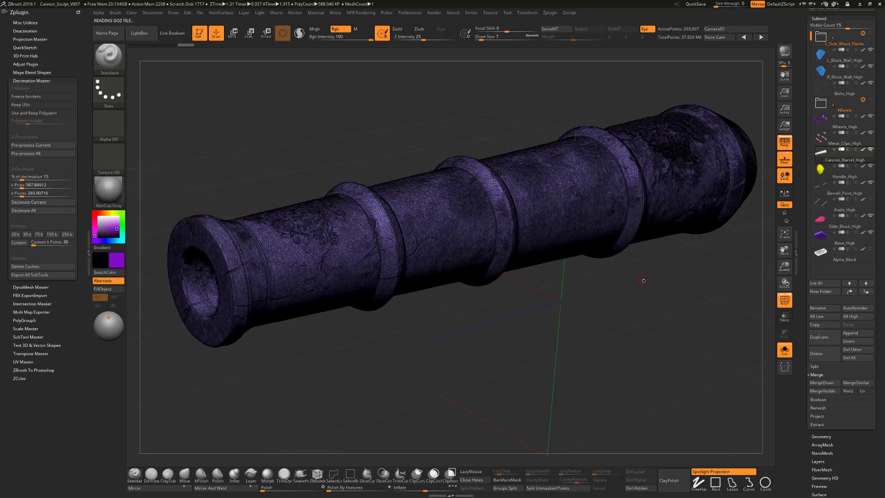
# - Hide the polyframe to inspect the decimated barrel's surface and undo the decimation
pyautogui.moveTo(638, 300); pyautogui.dragTo(654, 322)
pyautogui.hotkey('shift', 'f')
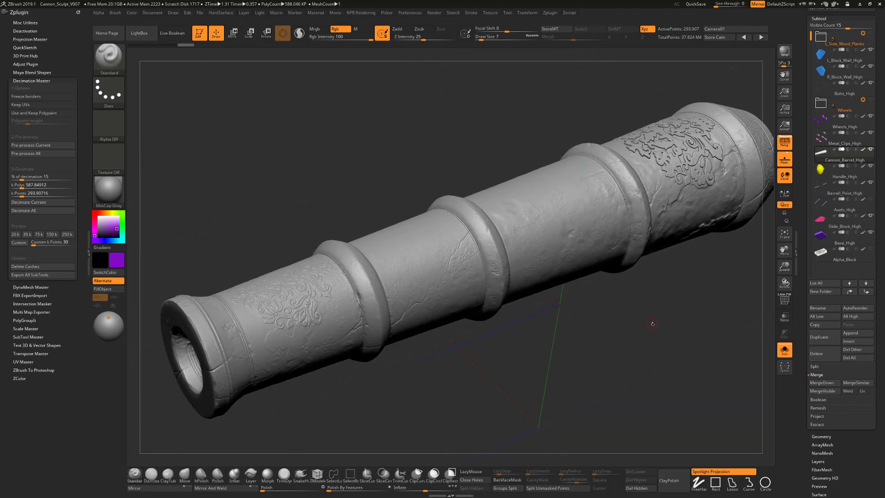
pyautogui.hotkey('ctrl', 'z')
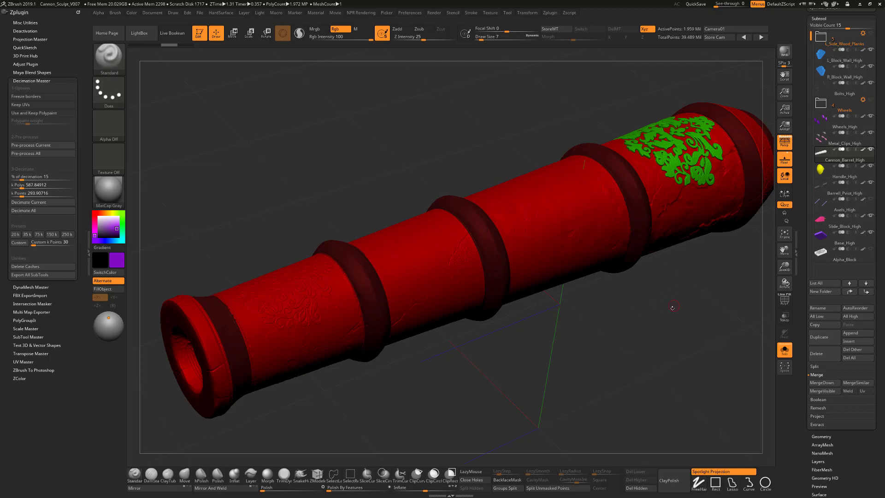
pyautogui.moveTo(675, 312); pyautogui.dragTo(669, 240)
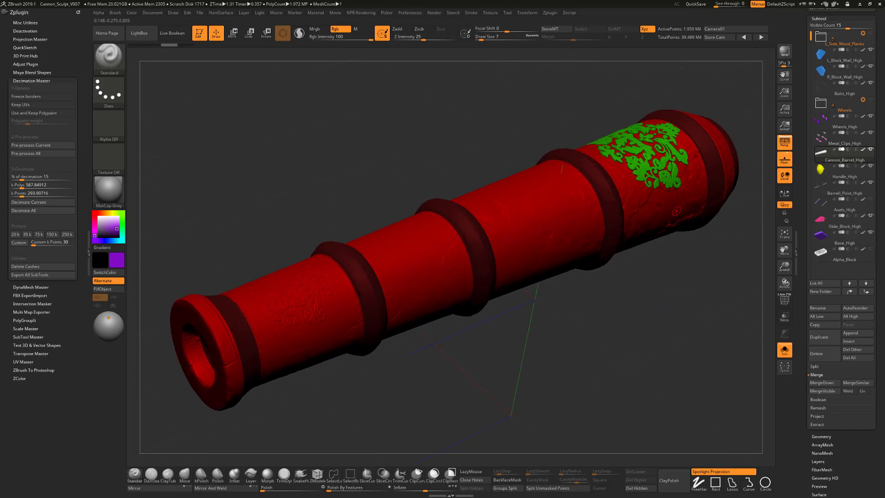
# - Set Decimation Master to use and keep polypaint, and pre-process the cannon barrel again
pyautogui.click(55, 113)
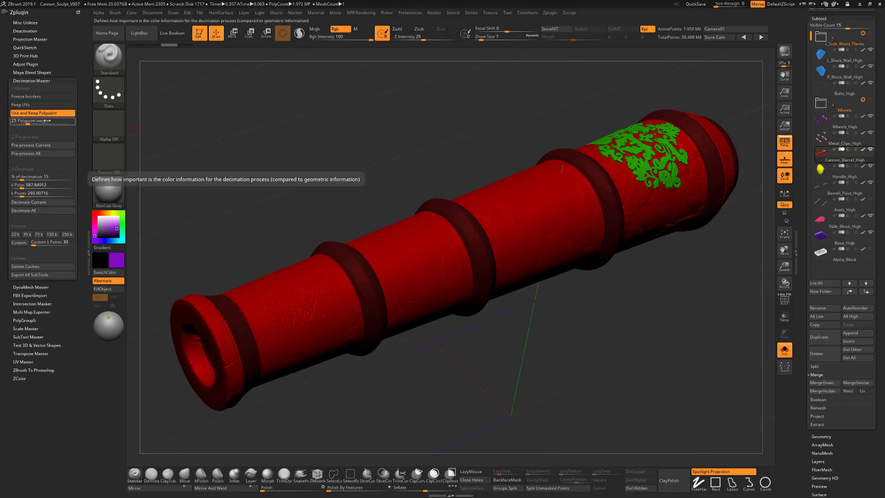
pyautogui.click(42, 145)
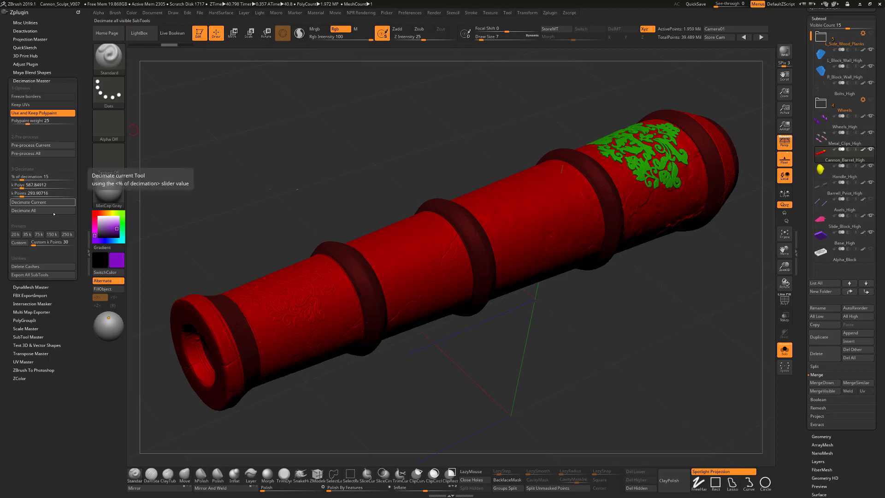
# - Try decimating the cannon barrel with a target of 1000 k polys and check its wireframe and painted surface
pyautogui.click(54, 188)
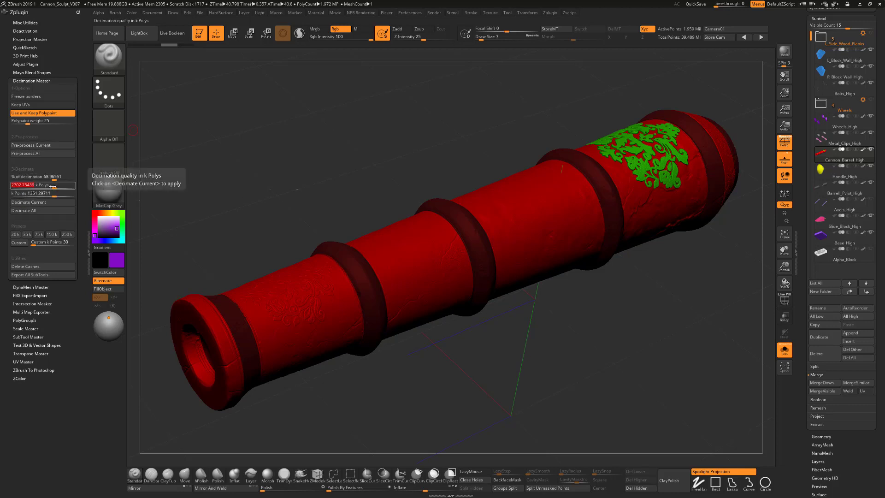
pyautogui.write('100')
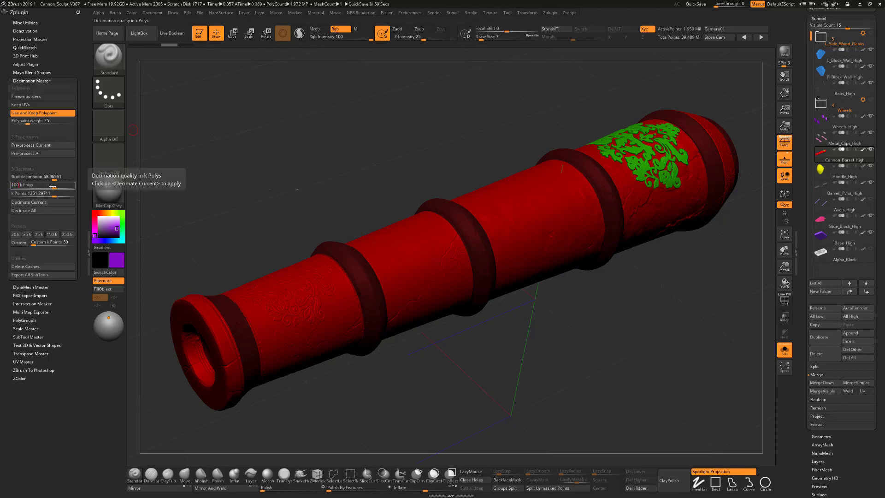
pyautogui.write('0')
pyautogui.press('Return')
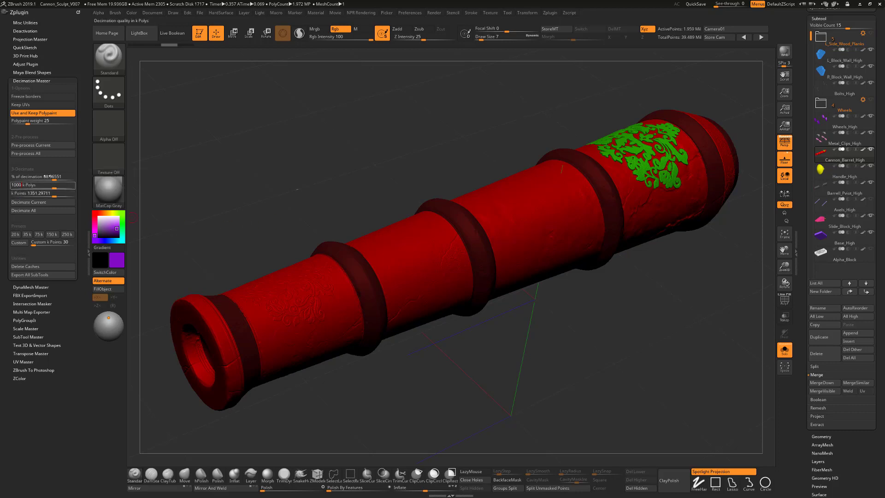
pyautogui.click(58, 203)
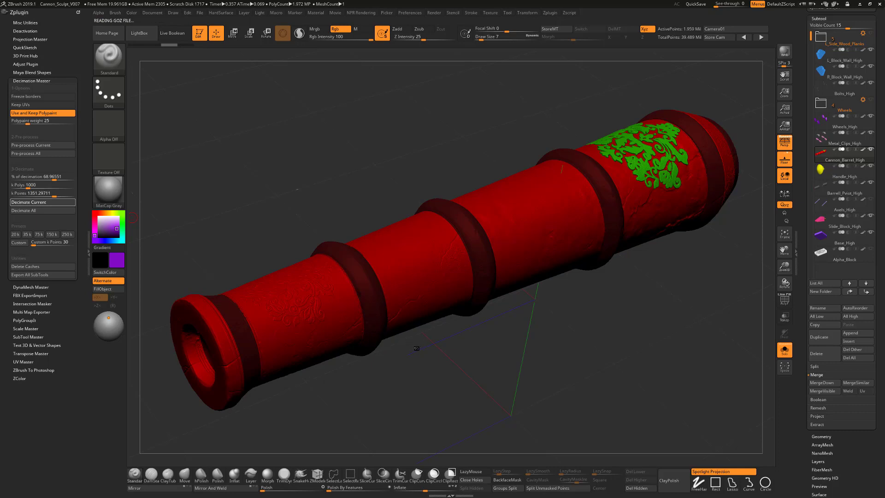
pyautogui.moveTo(426, 359); pyautogui.dragTo(468, 320)
pyautogui.click(784, 301)
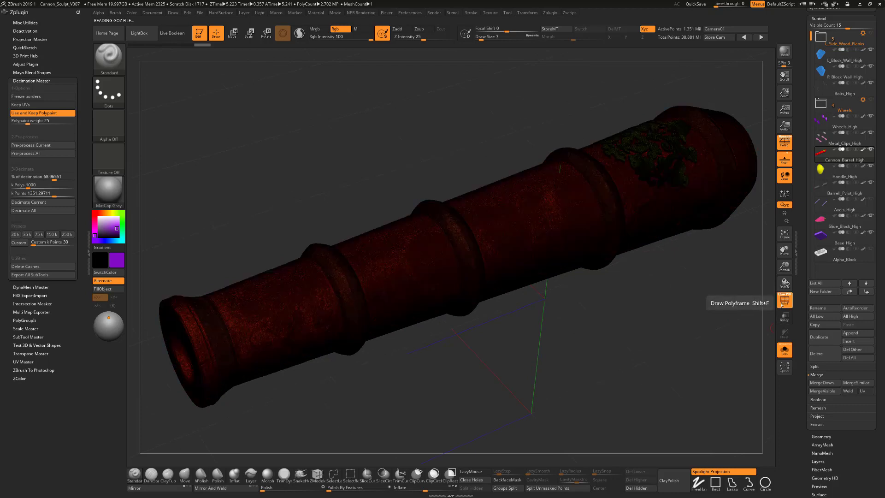
pyautogui.click(784, 300)
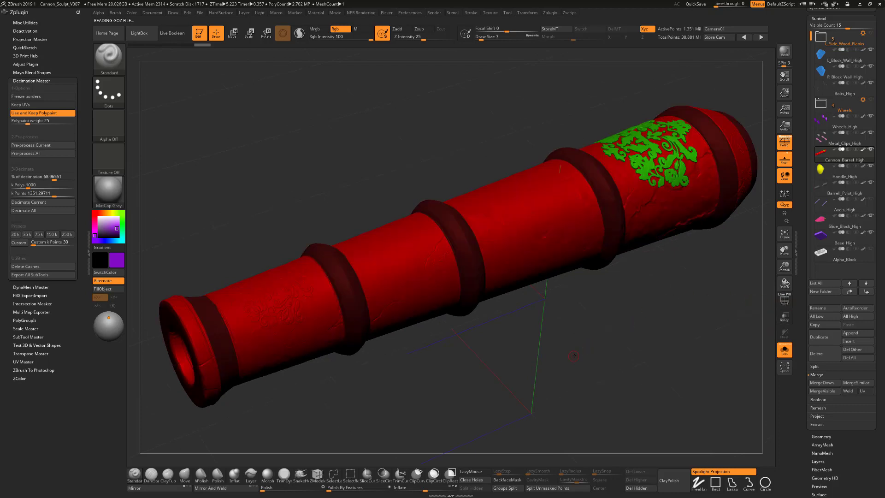
pyautogui.moveTo(573, 355); pyautogui.dragTo(540, 303)
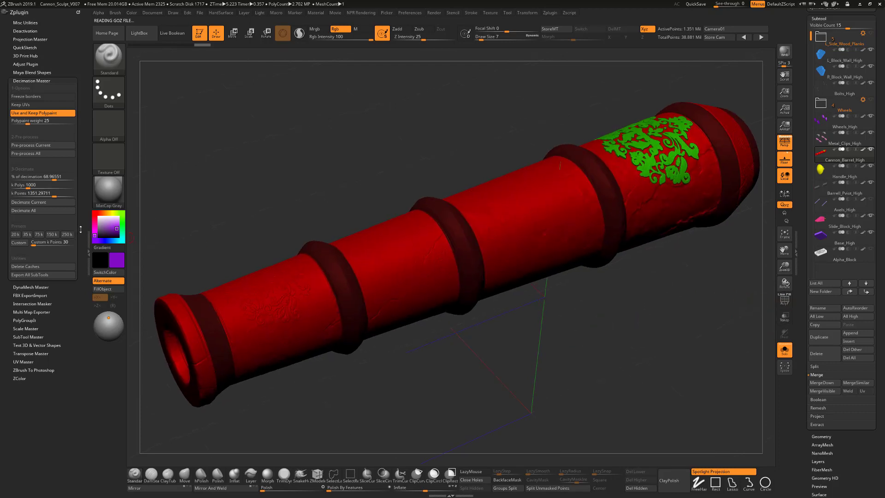
# - Try decimating the cannon barrel to 200 k polys and examine the surface detail around its rings up close
pyautogui.click(42, 185)
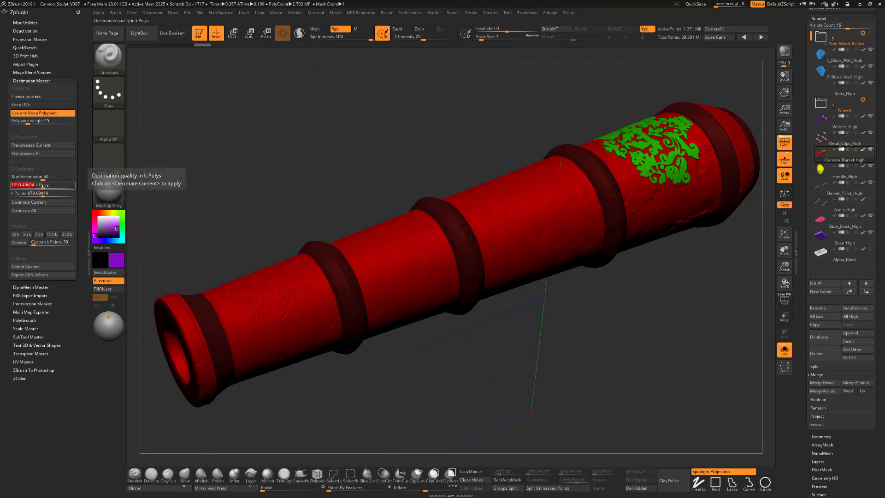
pyautogui.write('200')
pyautogui.press('Return')
pyautogui.click(42, 202)
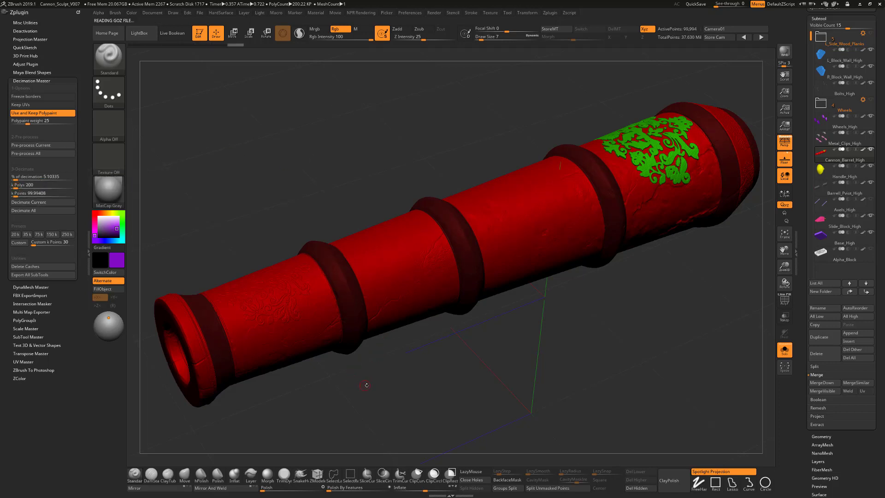
pyautogui.moveTo(378, 386); pyautogui.dragTo(375, 388)
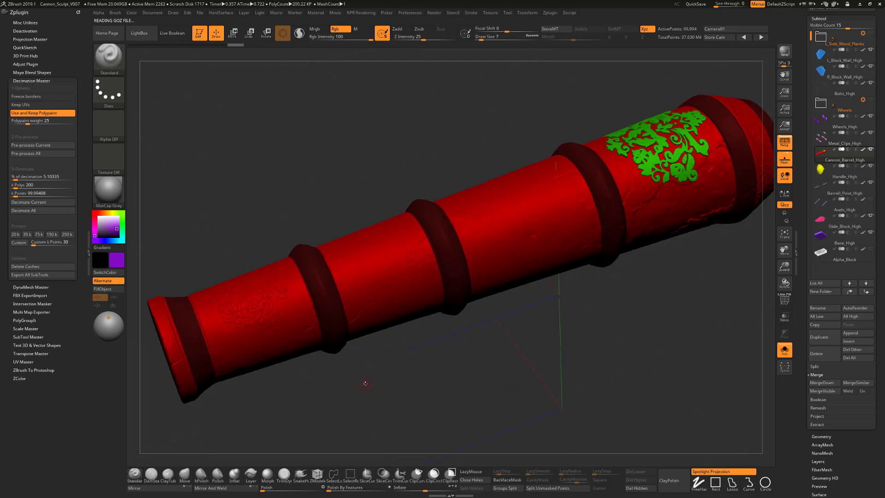
pyautogui.keyDown('ctrl'); pyautogui.moveTo(365, 383); pyautogui.dragTo(382, 424, button='right'); pyautogui.keyUp('ctrl')
pyautogui.keyDown('alt'); pyautogui.moveTo(358, 342); pyautogui.dragTo(463, 390); pyautogui.keyUp('alt')
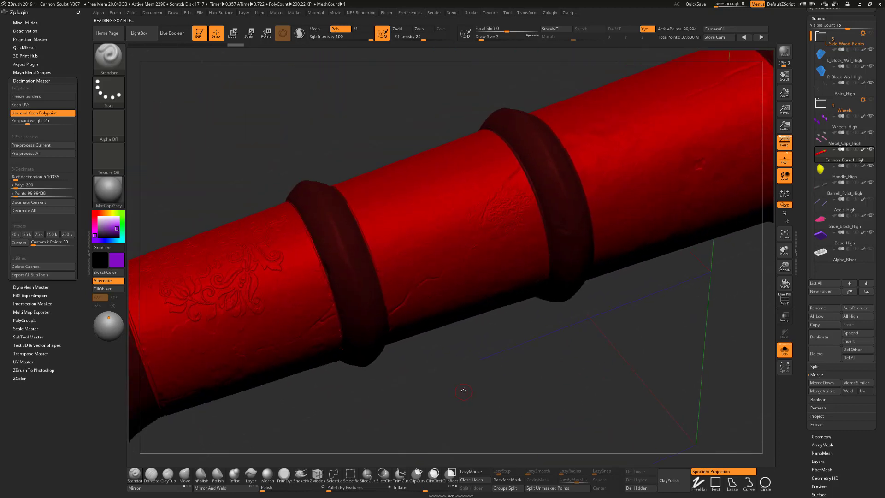
pyautogui.keyDown('ctrl'); pyautogui.moveTo(463, 390); pyautogui.dragTo(470, 415, button='right'); pyautogui.keyUp('ctrl')
pyautogui.keyDown('alt'); pyautogui.moveTo(470, 414); pyautogui.dragTo(493, 438); pyautogui.keyUp('alt')
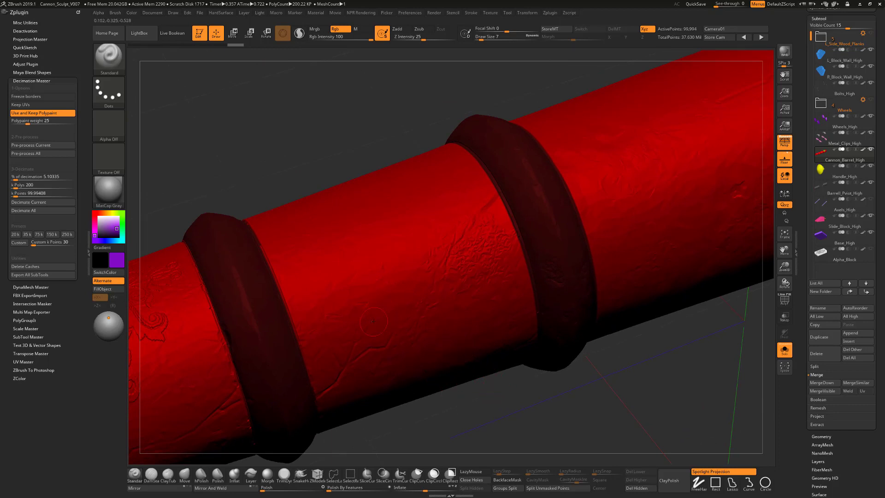
# - Try decimating the cannon barrel to 500 k polys for comparison
pyautogui.click(52, 186)
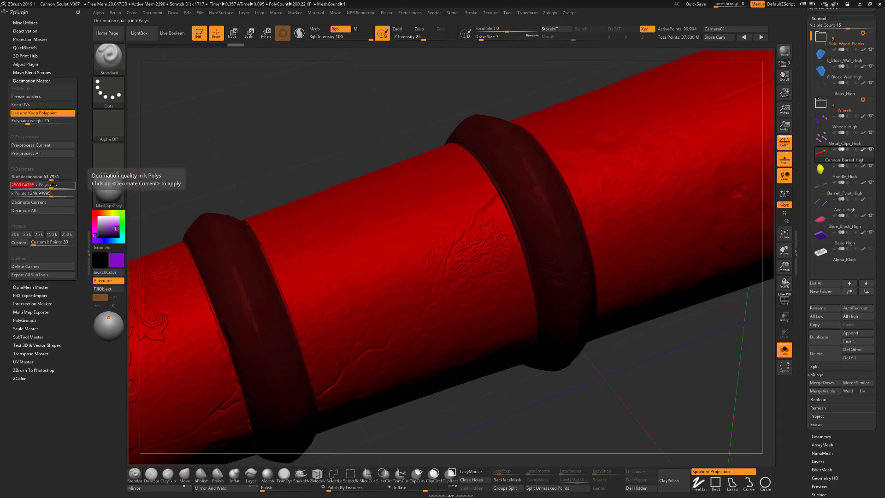
pyautogui.write('500')
pyautogui.press('Return')
pyautogui.click(41, 202)
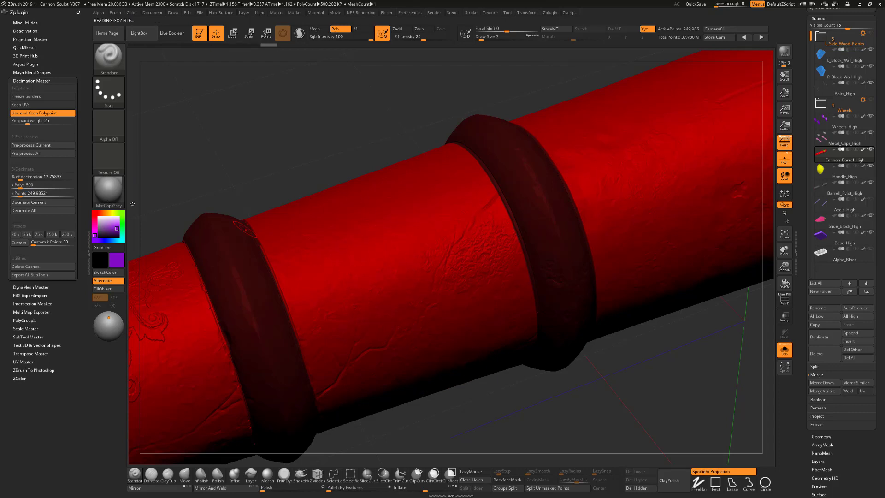
# - Decimate the cannon barrel to 1000 k polys and view the whole barrel
pyautogui.click(43, 184)
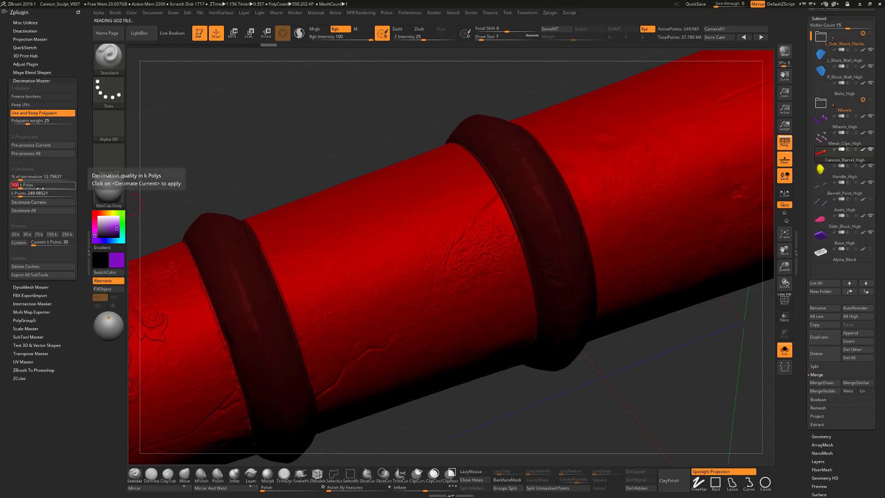
pyautogui.write('1000')
pyautogui.press('Return')
pyautogui.click(29, 202)
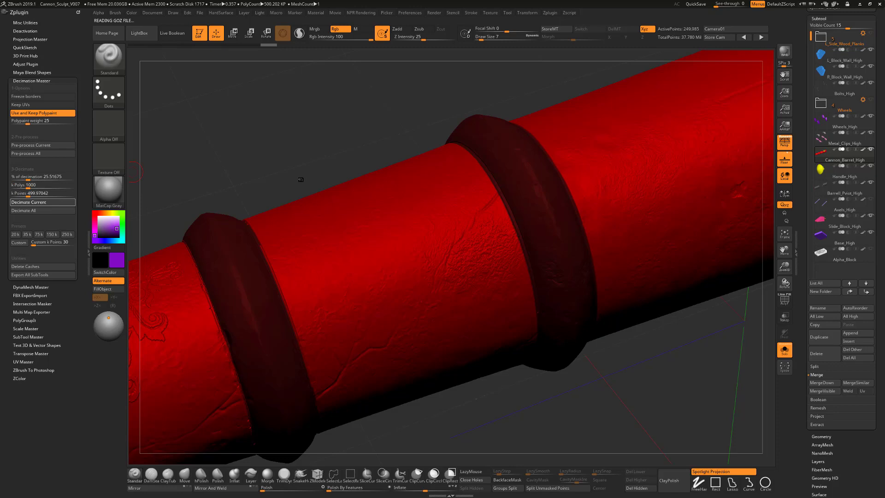
pyautogui.moveTo(327, 159)
pyautogui.mouseDown()
pyautogui.moveTo(334, 162)
pyautogui.moveTo(312, 146)
pyautogui.moveTo(323, 154)
pyautogui.mouseUp()
pyautogui.keyDown('alt'); pyautogui.moveTo(434, 290); pyautogui.dragTo(326, 168); pyautogui.keyUp('alt')
pyautogui.moveTo(436, 374); pyautogui.dragTo(454, 362)
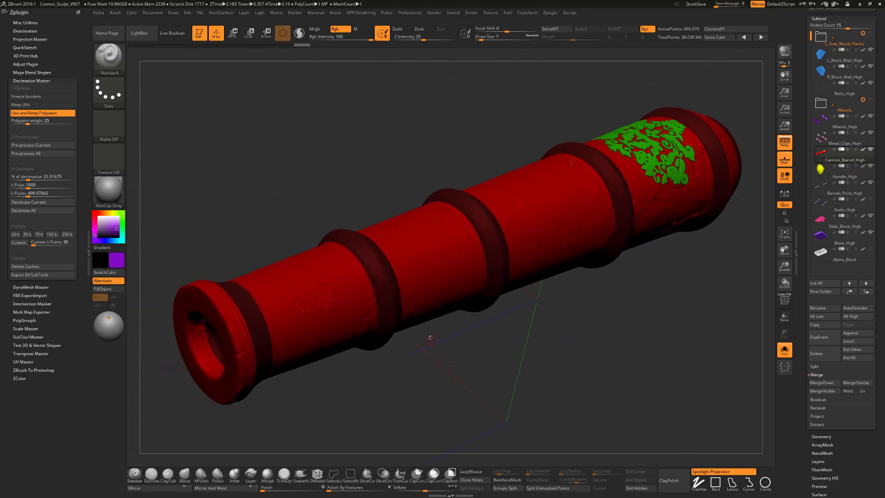
# - Export the selected cannon barrel as Cannon_Barrel_High.fbx into the FBX folder inside LearningContent
pyautogui.click(30, 295)
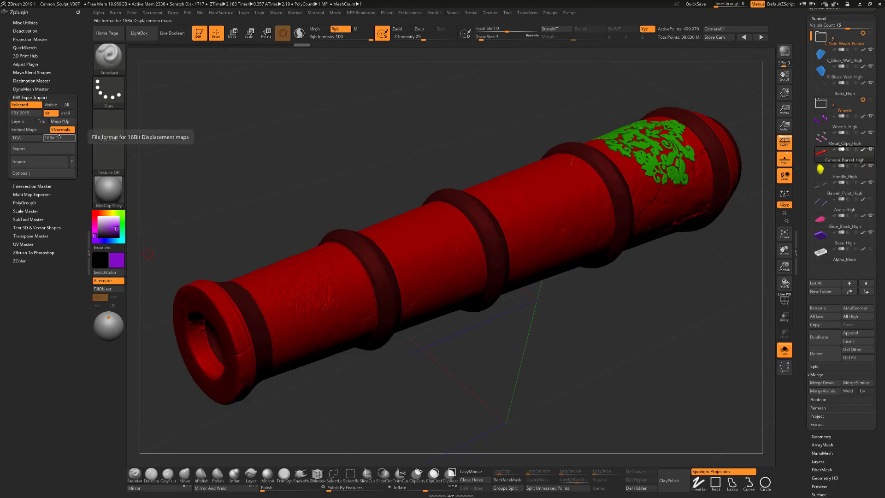
pyautogui.click(53, 148)
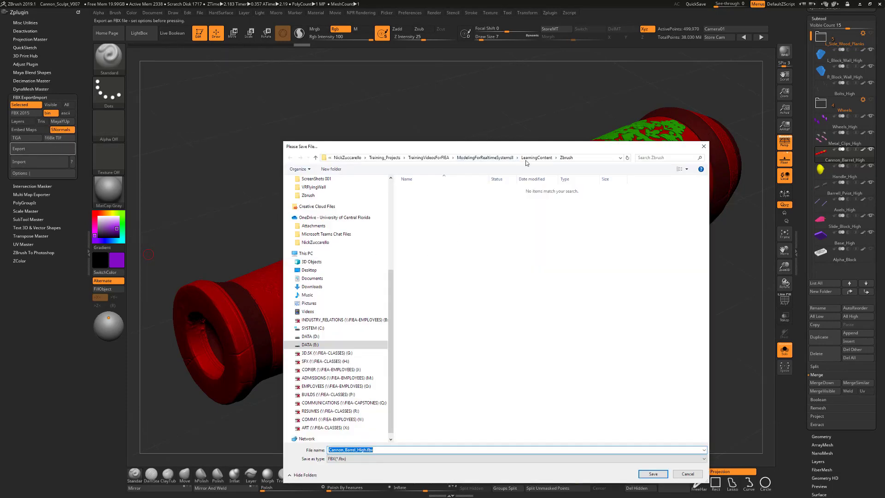
pyautogui.click(479, 159)
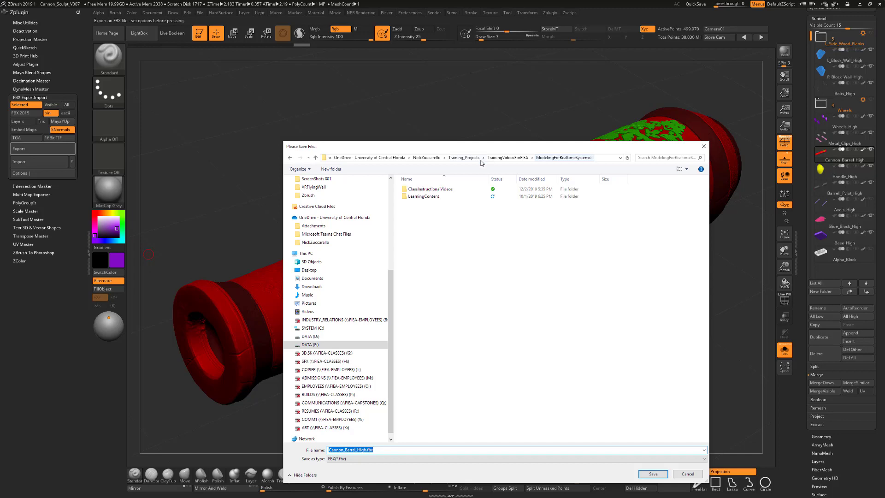
pyautogui.doubleClick(442, 195)
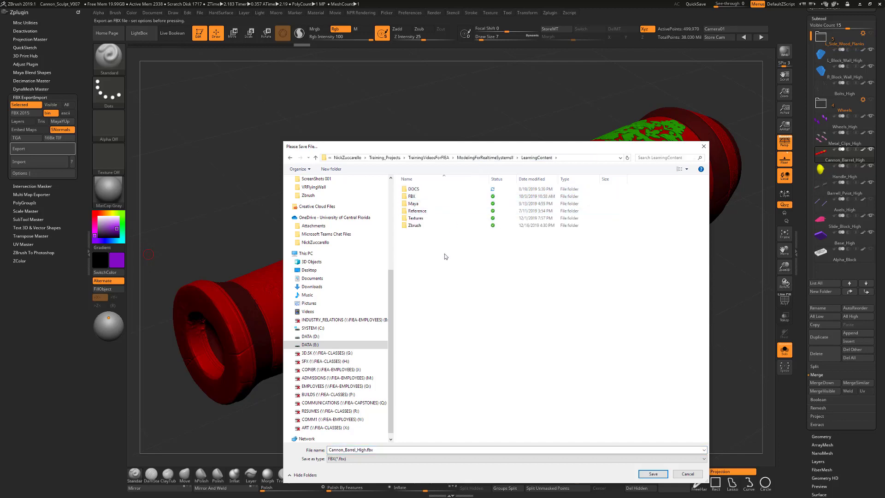
pyautogui.doubleClick(432, 198)
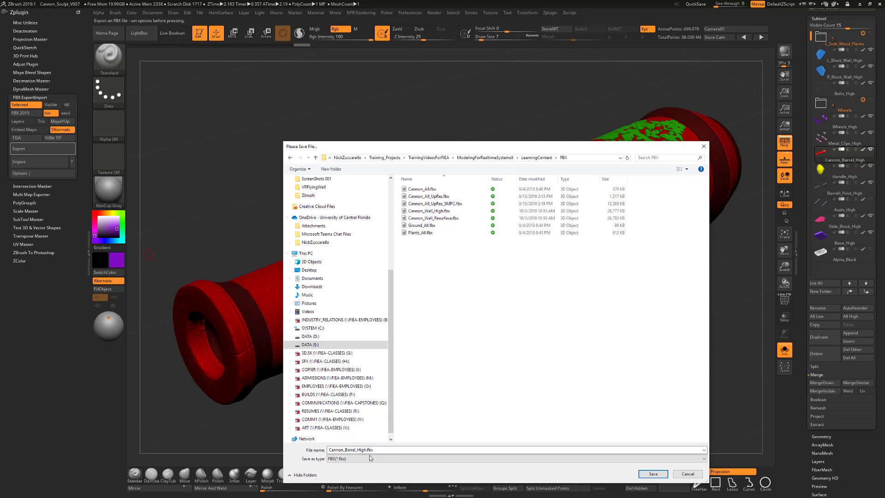
pyautogui.click(658, 474)
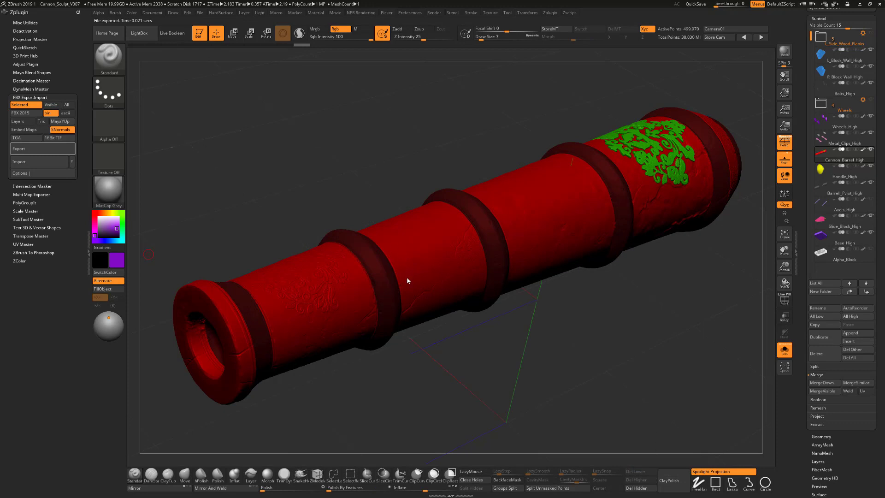